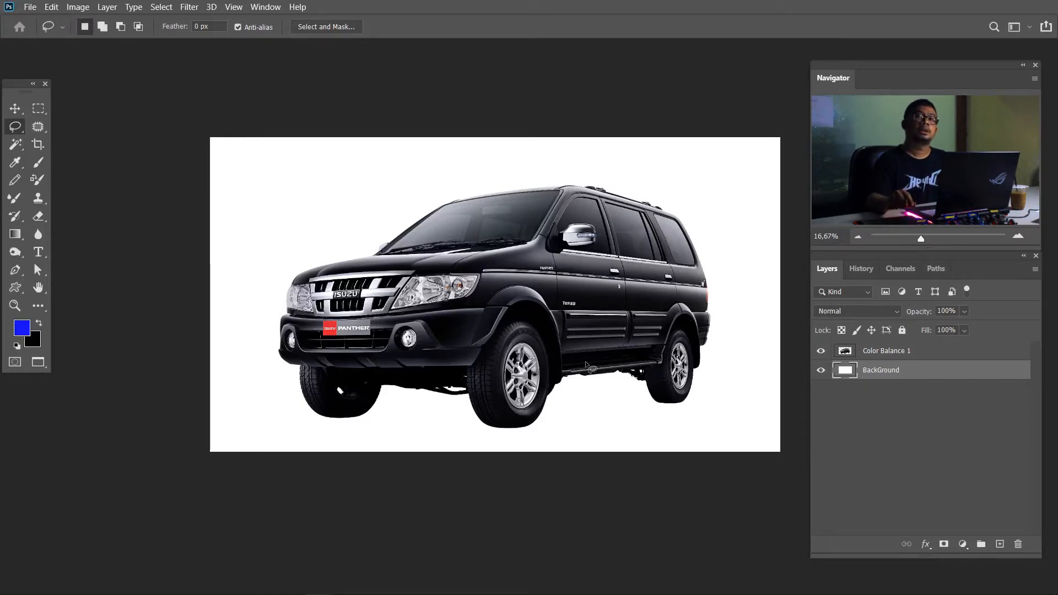
key(ctrl+plus)
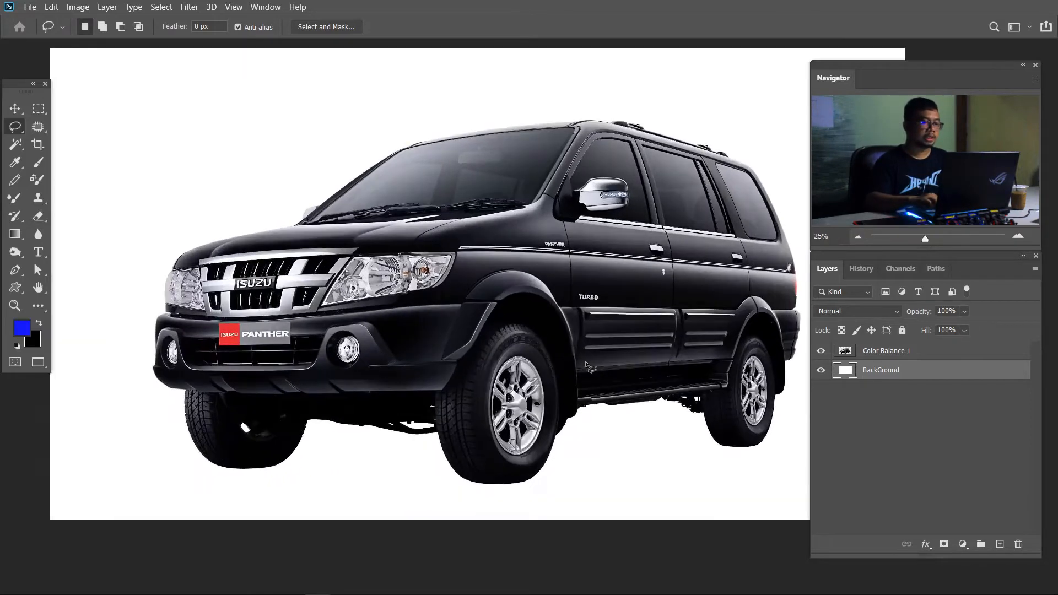
drag(523, 286, 499, 238)
key(ctrl+minus)
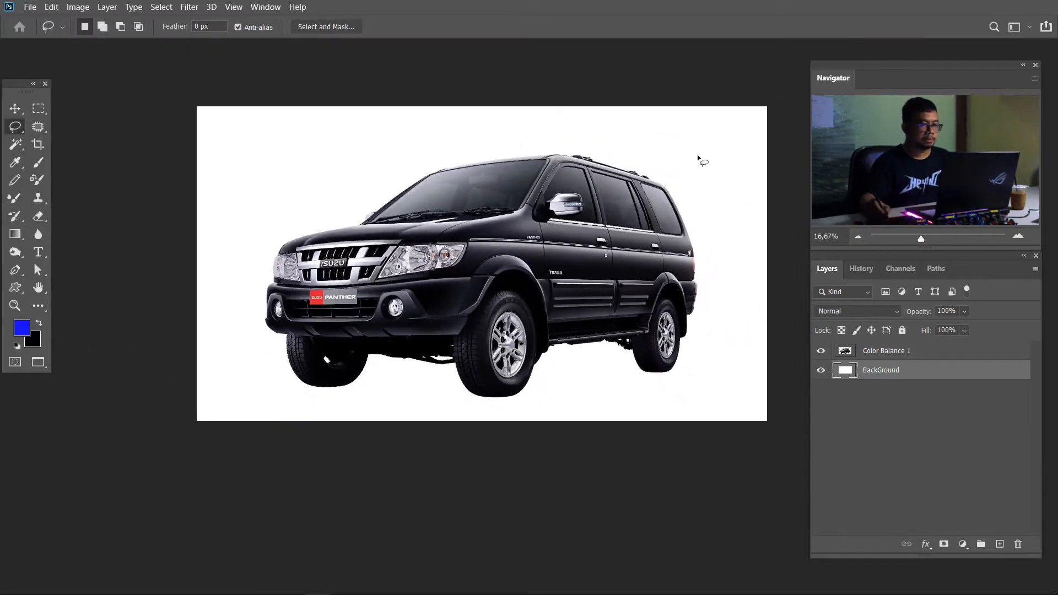
drag(611, 275, 580, 277)
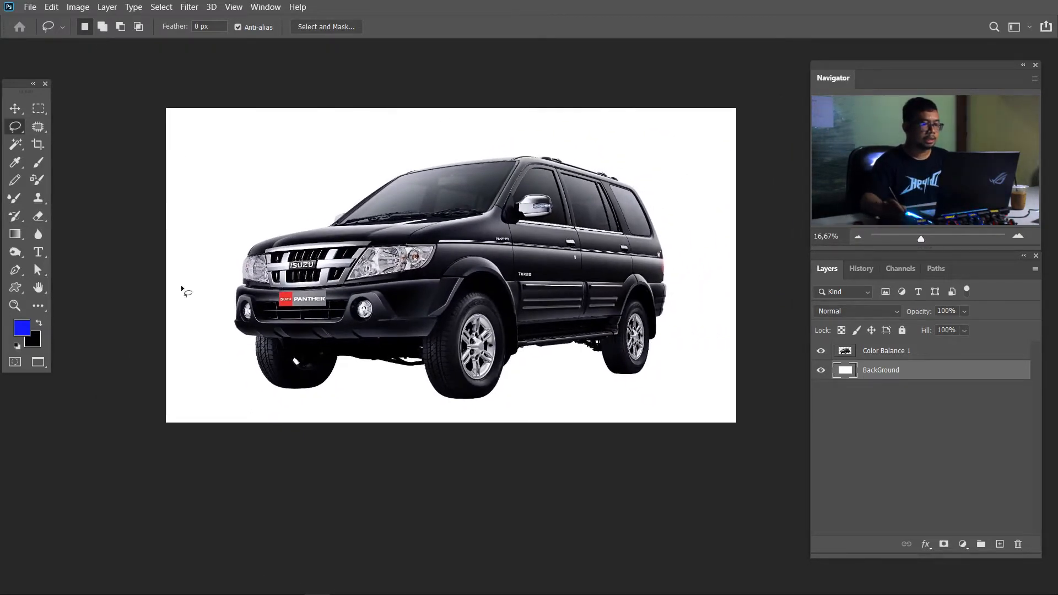
click(75, 8)
mouse_move(154, 41)
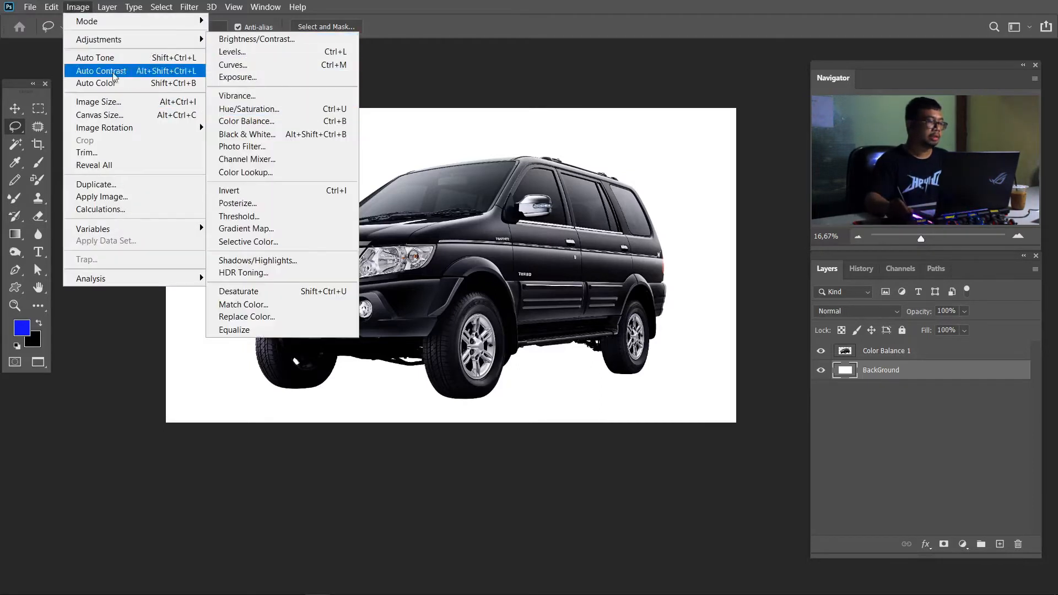
click(411, 78)
Step: In the Canvas Size settings, anchor the image at top centre, switch units to centimetres and set the new height to 35
click(81, 9)
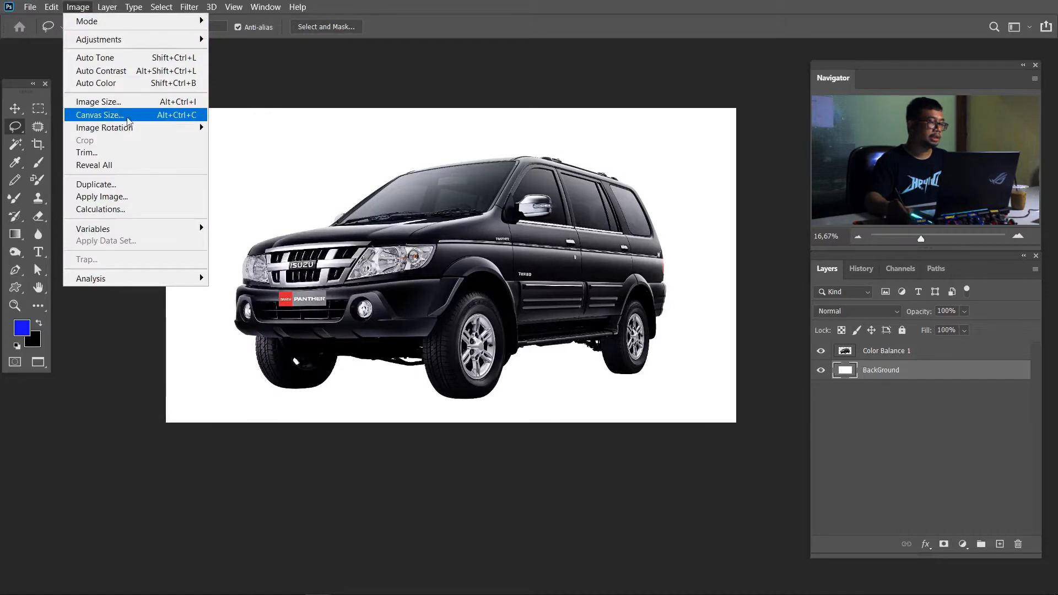
click(100, 115)
click(515, 257)
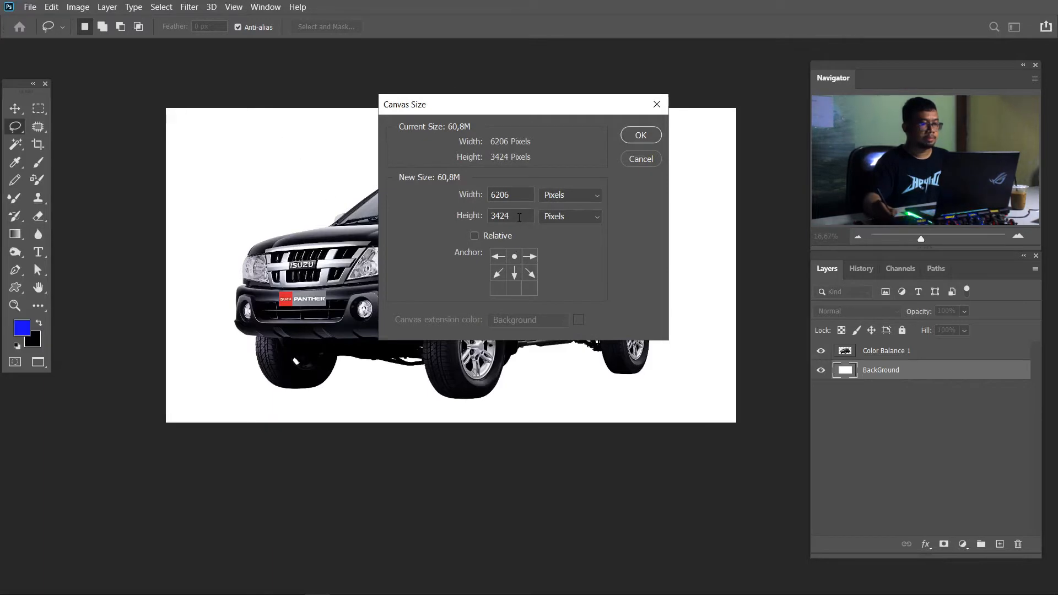
click(592, 218)
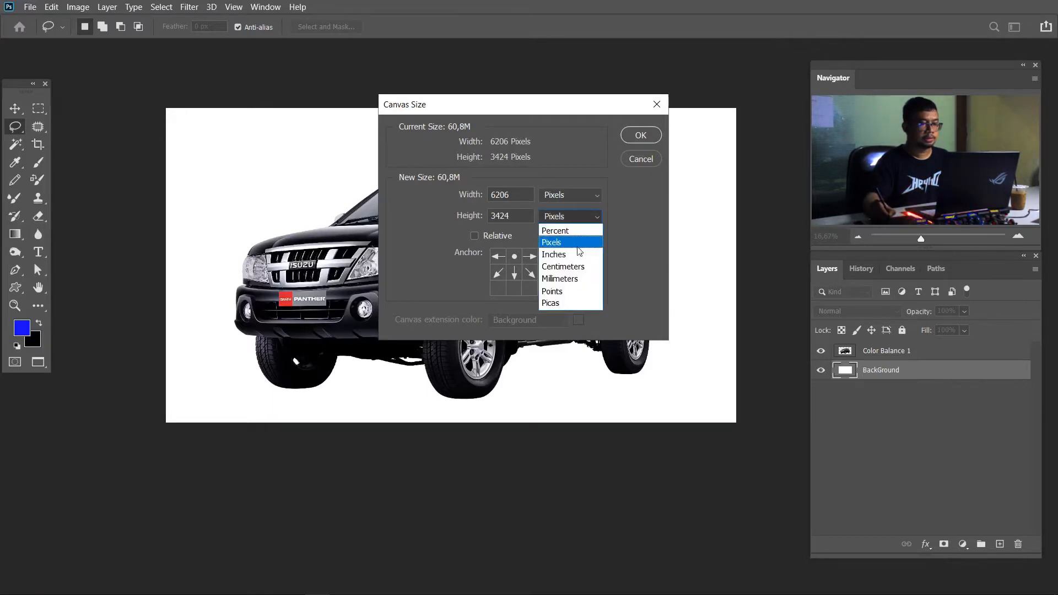
click(586, 267)
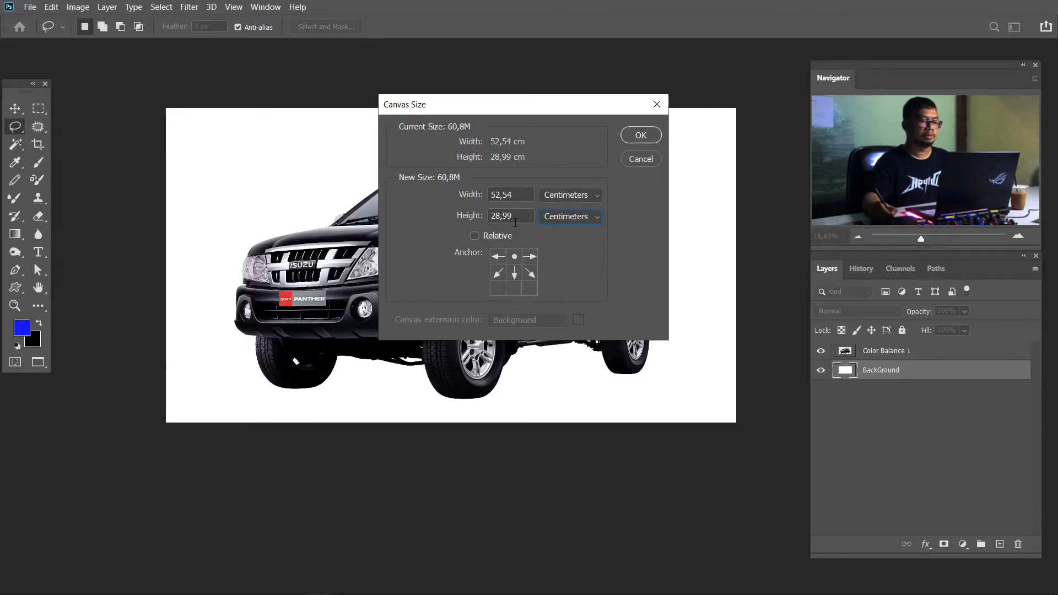
double_click(519, 216)
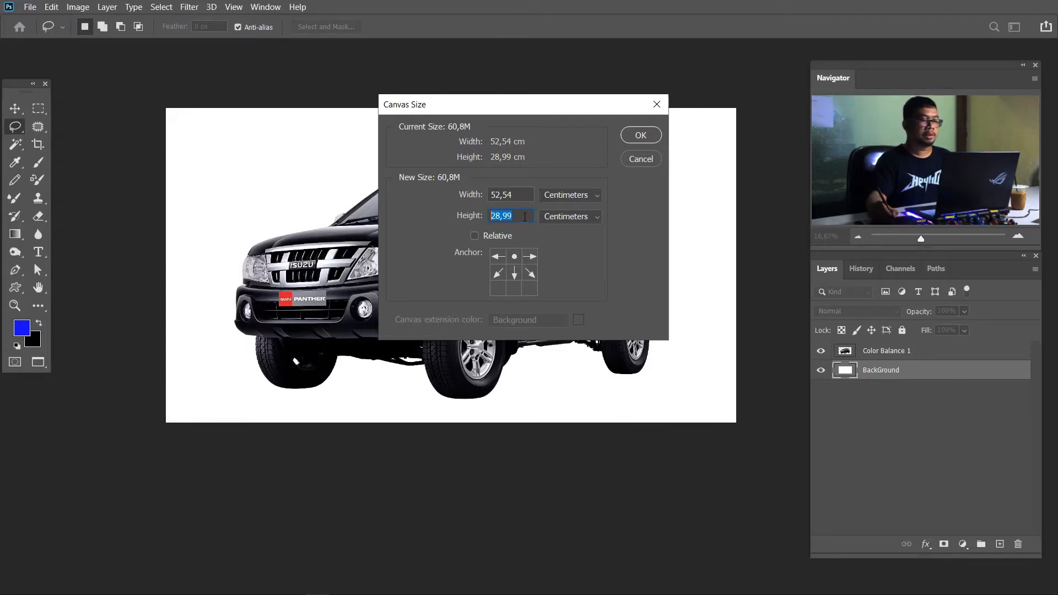
text(35)
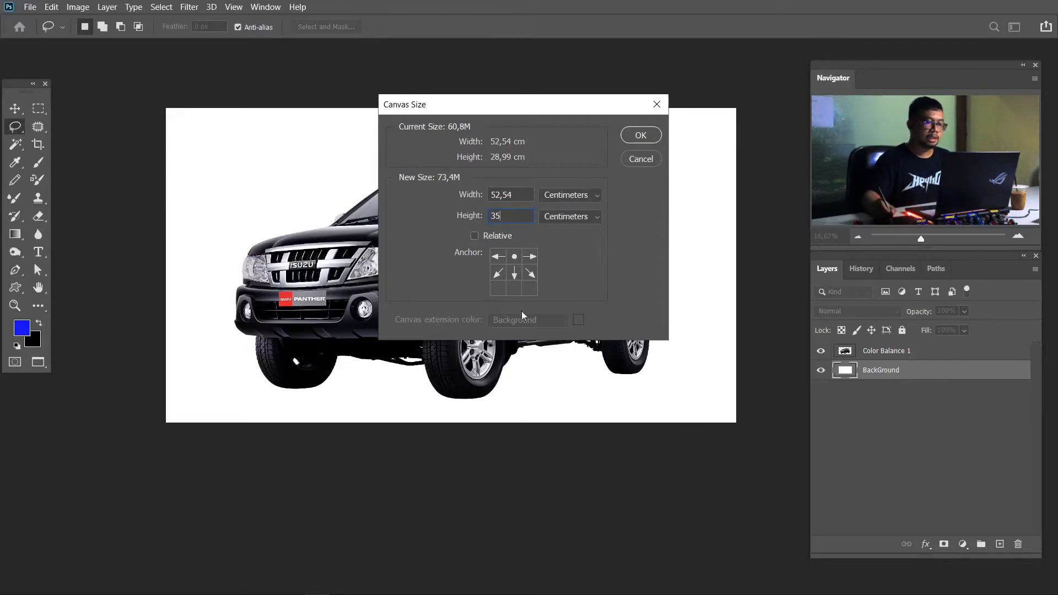
Step: Try other canvas anchor positions, including centre, bottom centre, middle left and top left
click(516, 274)
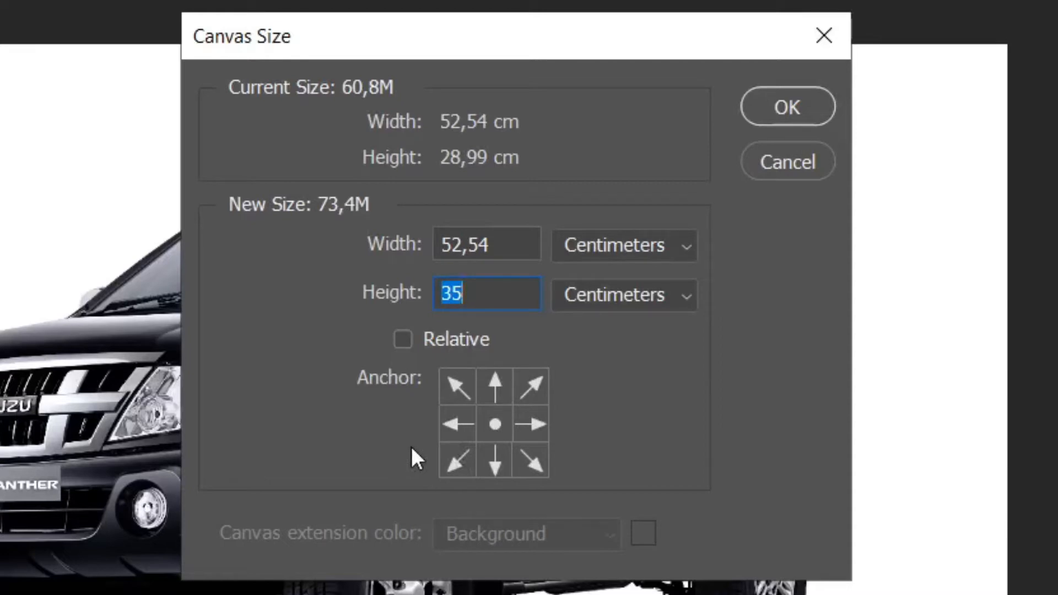
click(500, 394)
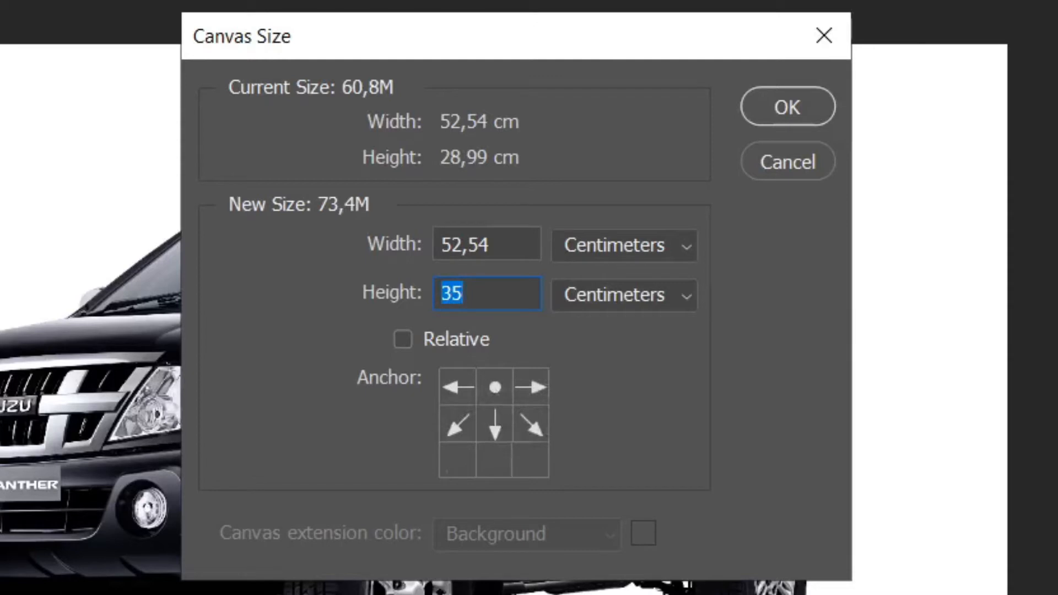
click(498, 462)
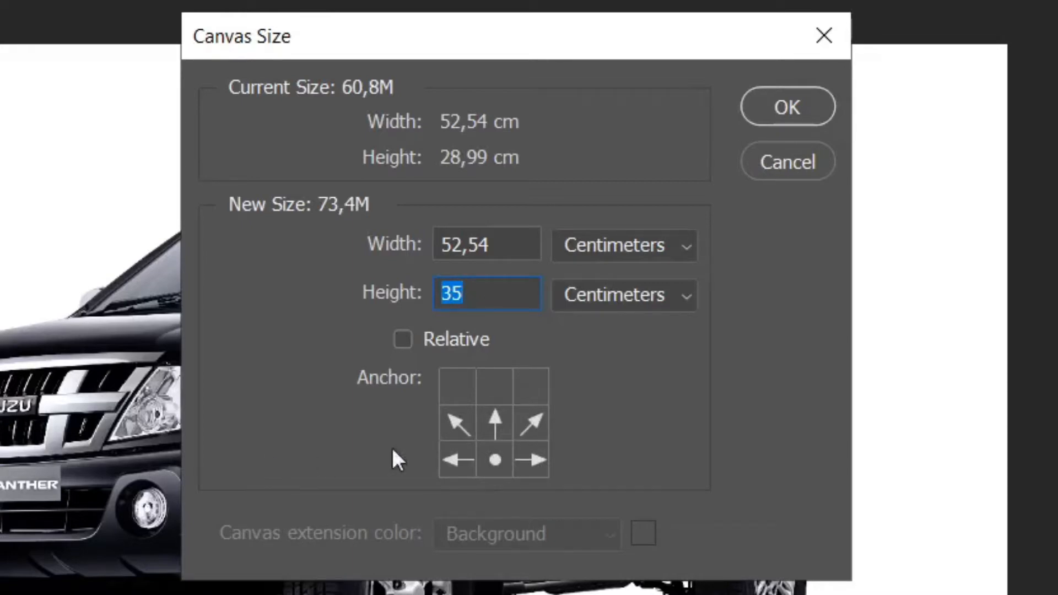
click(534, 423)
click(442, 433)
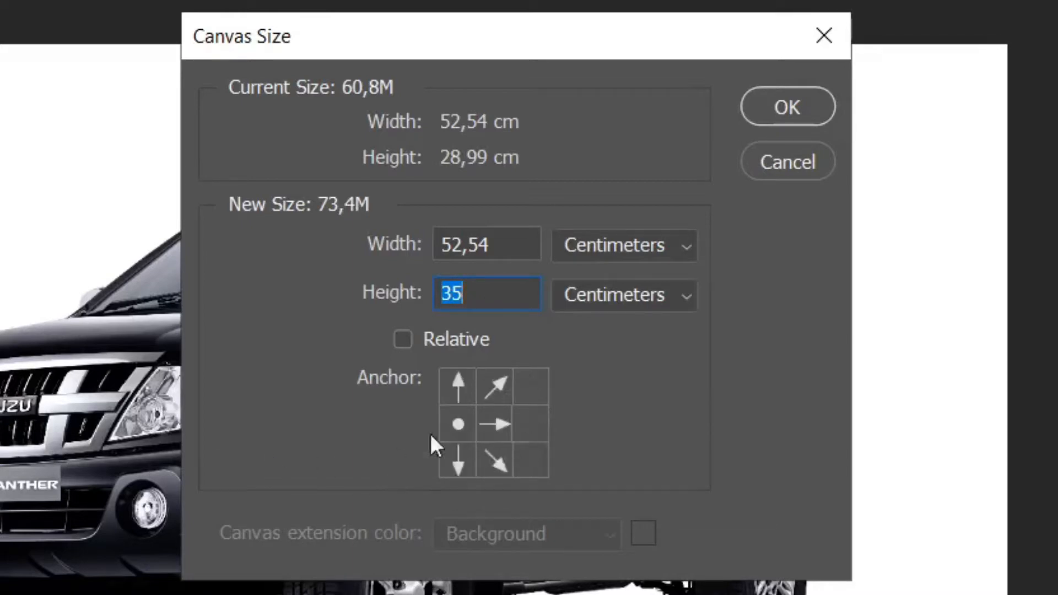
click(448, 382)
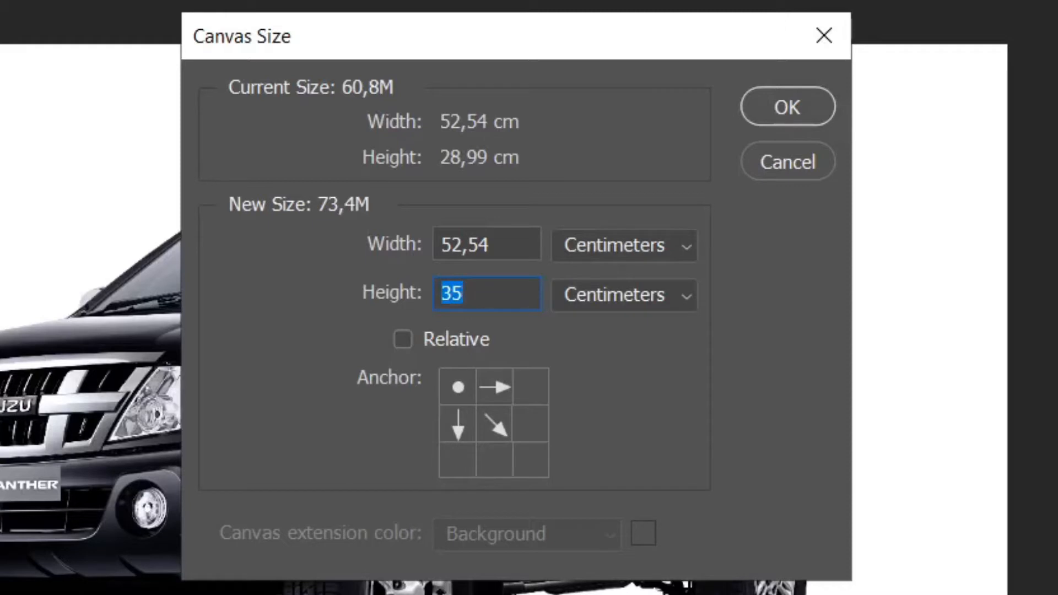
click(501, 421)
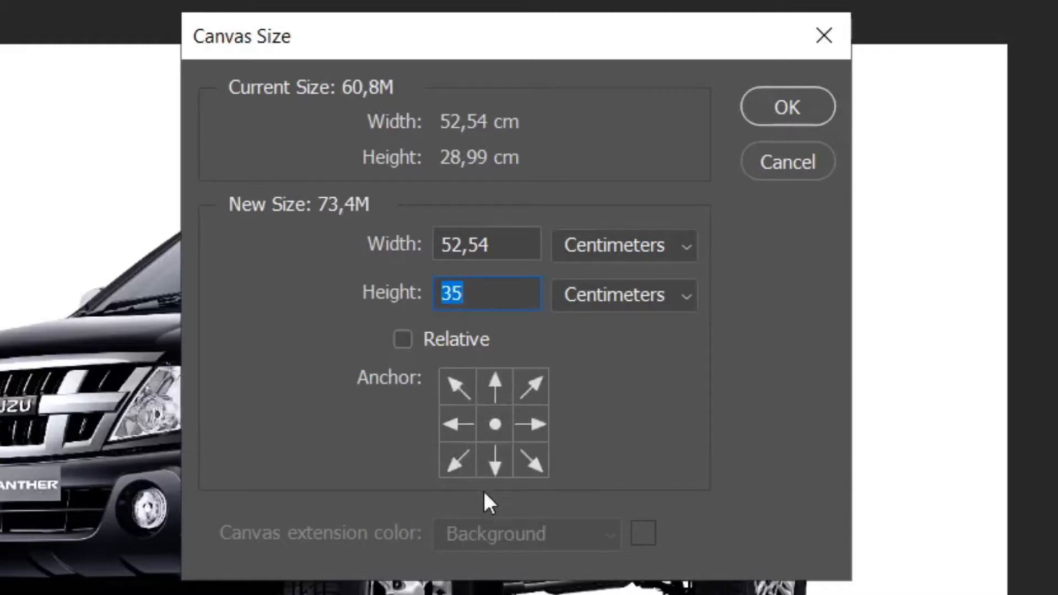
Step: Anchor the image at top centre and apply the new canvas size so it extends downward
click(491, 386)
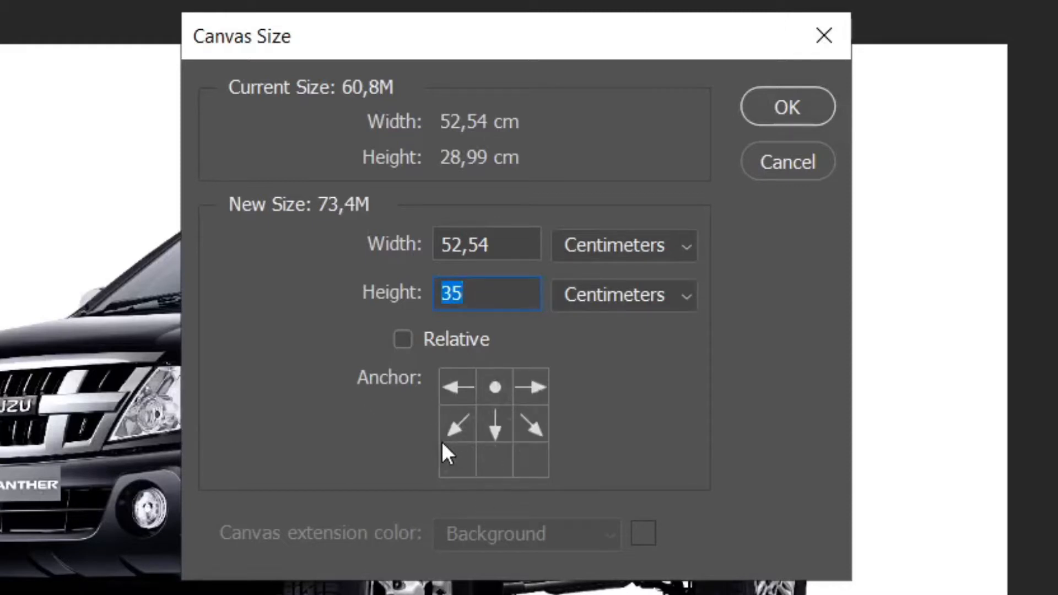
click(787, 107)
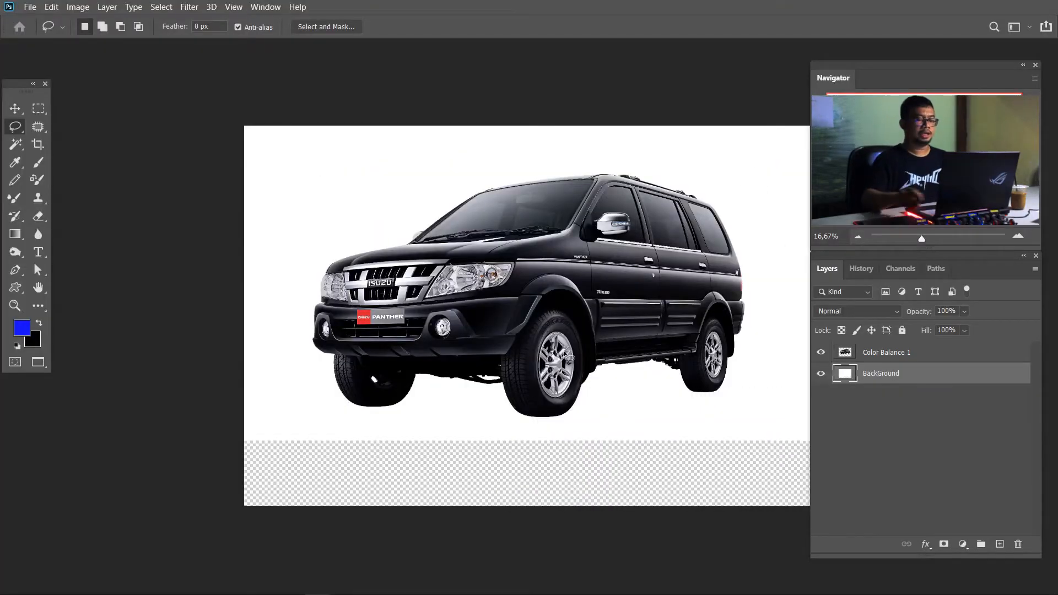
Step: Stretch the white BackGround layer downward to about 121% height so it covers the transparent strip beneath it
key(ctrl+minus)
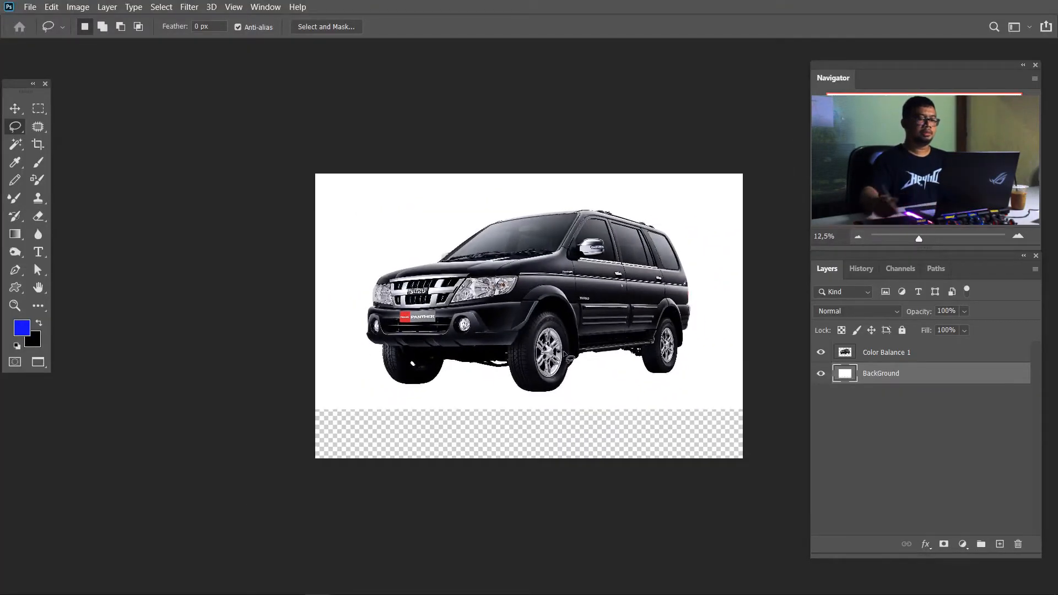
key(ctrl+t)
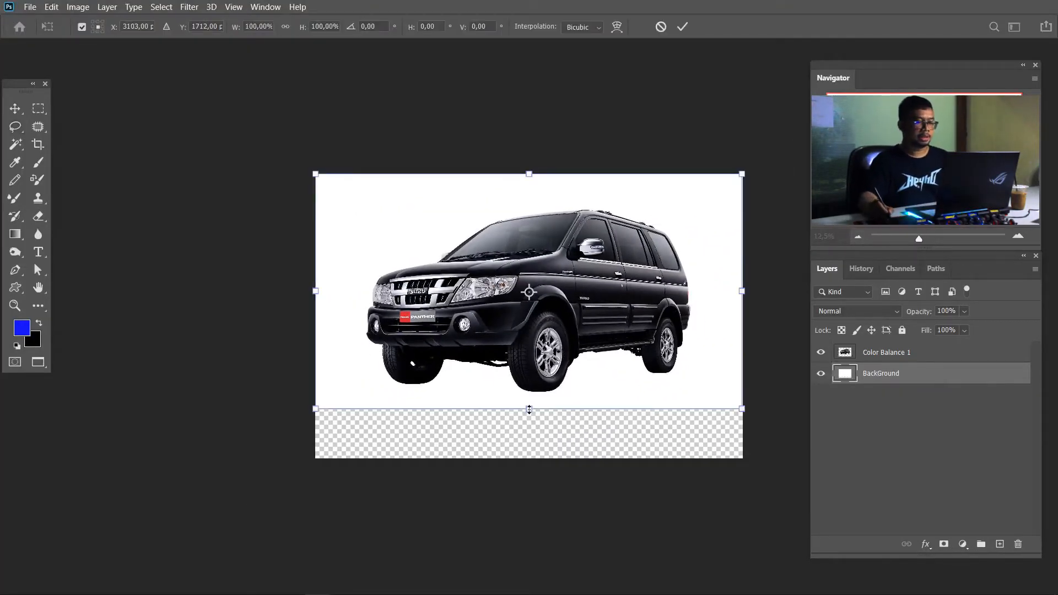
drag(526, 410, 525, 458)
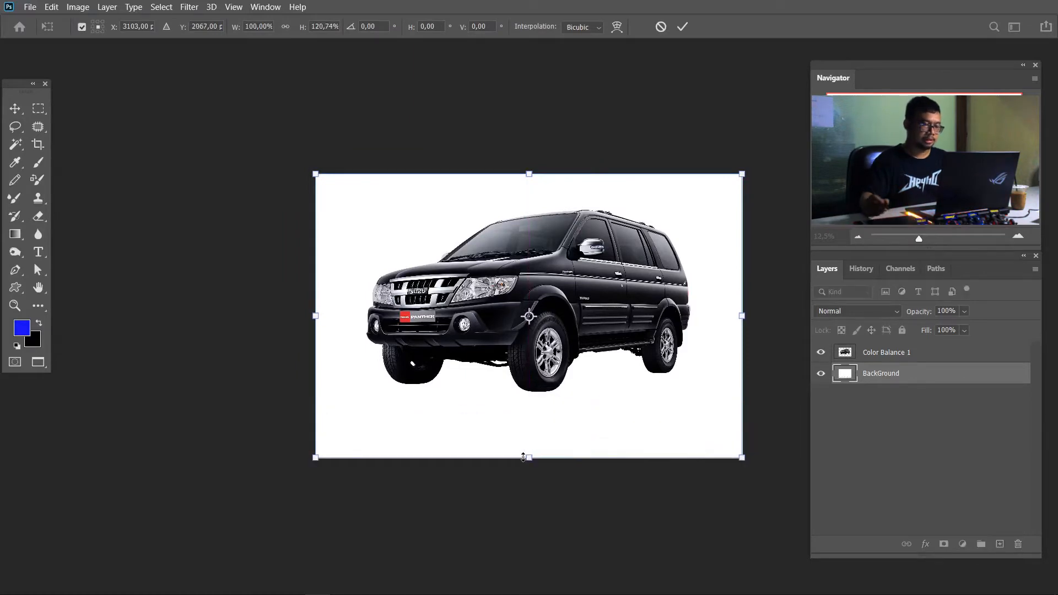
key(Return)
Step: Add a layer above BackGround and fill a wide, flat elliptical selection below the front wheels with the black background colour
key(ctrl+plus)
key(ctrl+plus)
drag(524, 458, 446, 435)
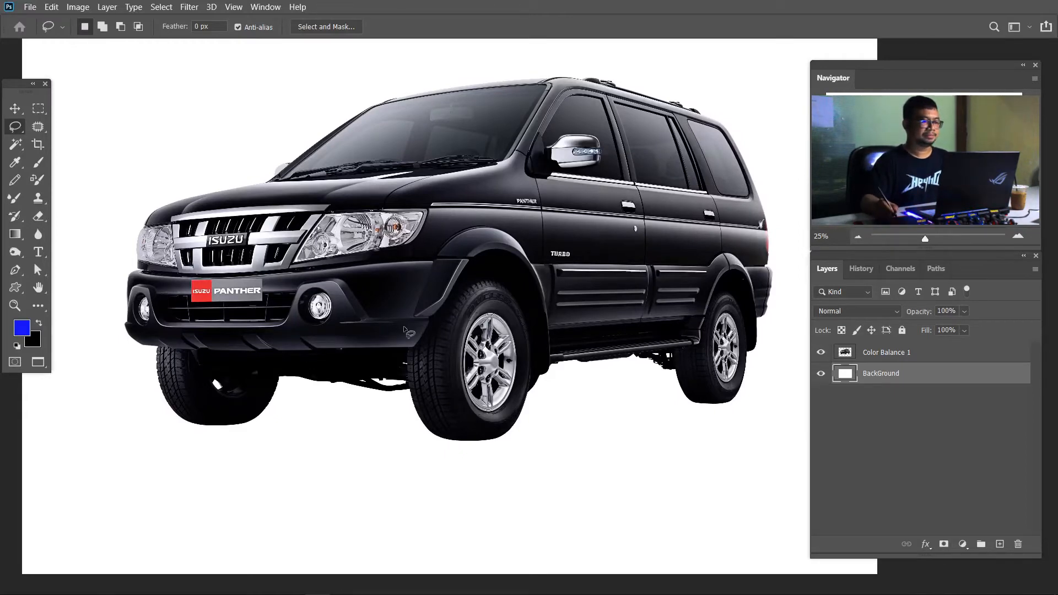
click(40, 109)
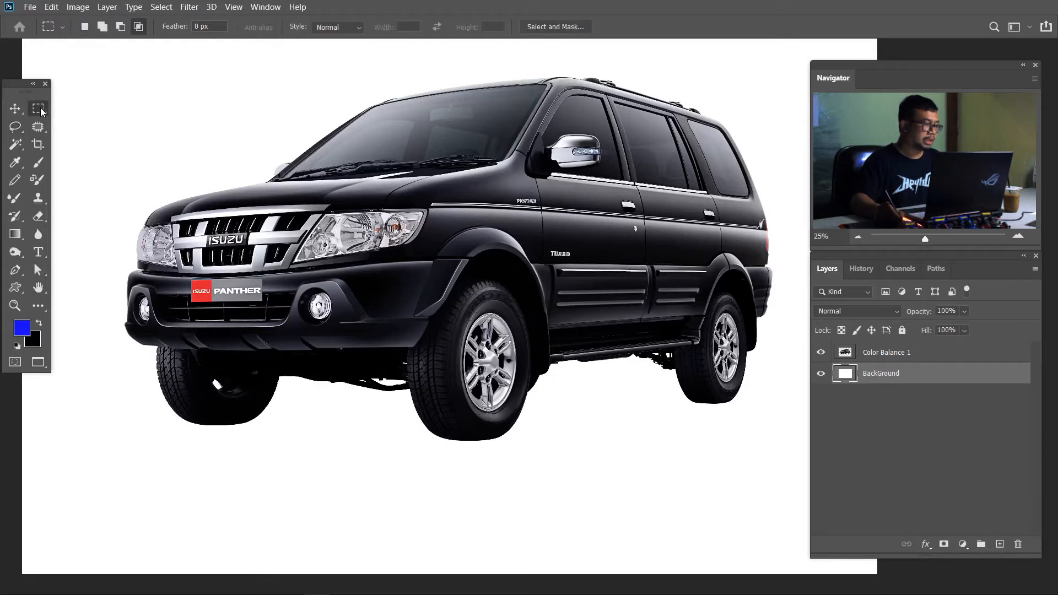
right_click(41, 110)
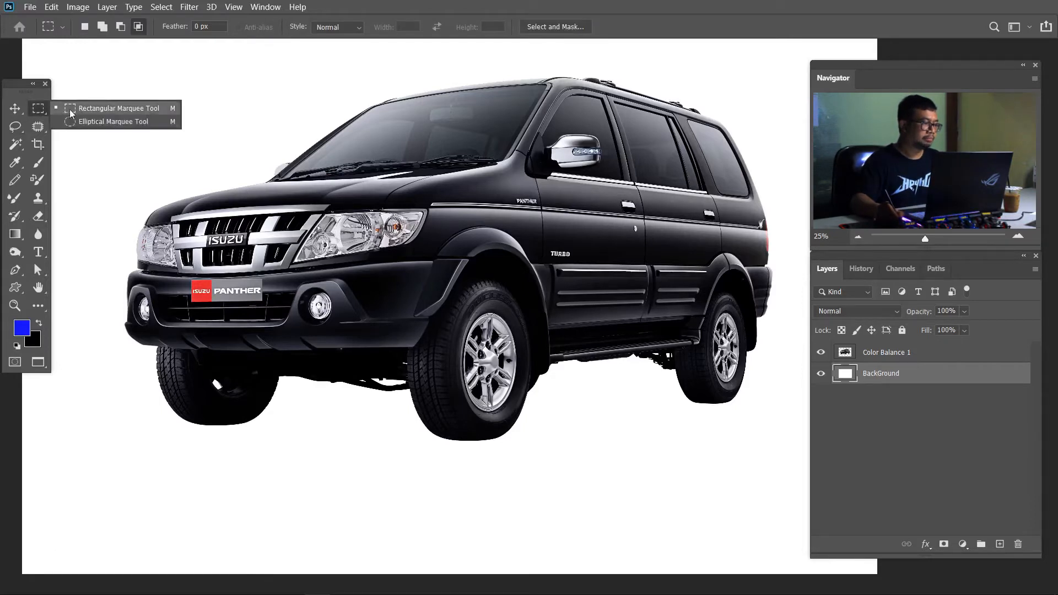
click(113, 122)
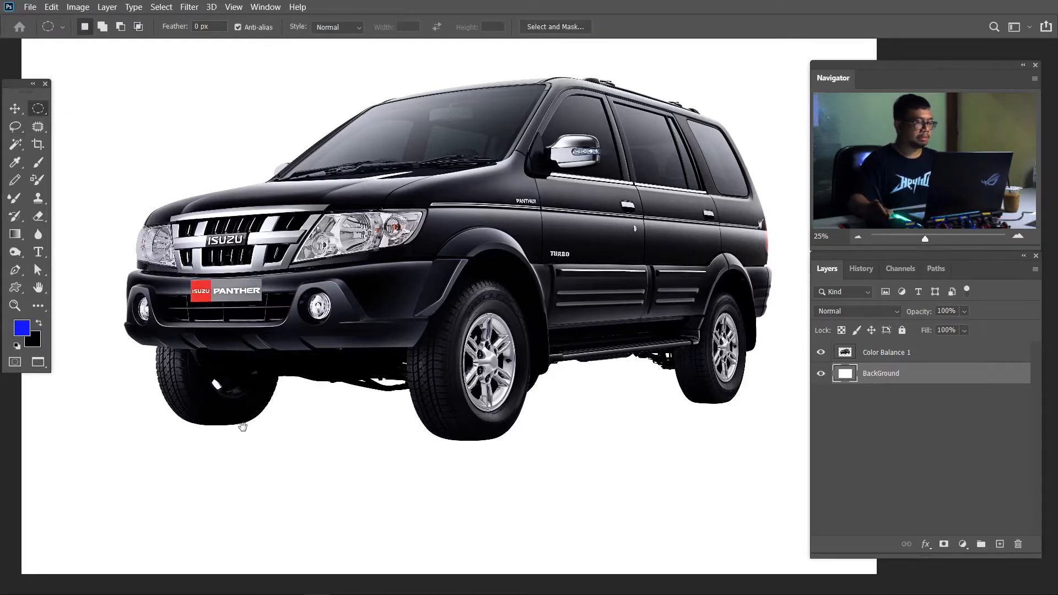
drag(242, 426, 290, 306)
click(997, 544)
drag(146, 345, 480, 398)
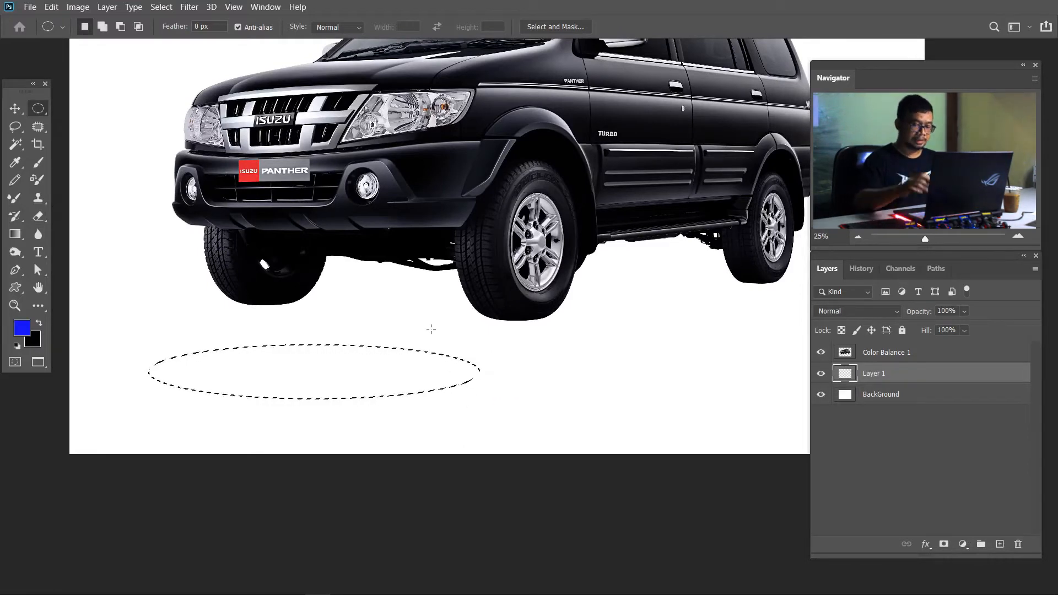
key(ctrl+BackSpace)
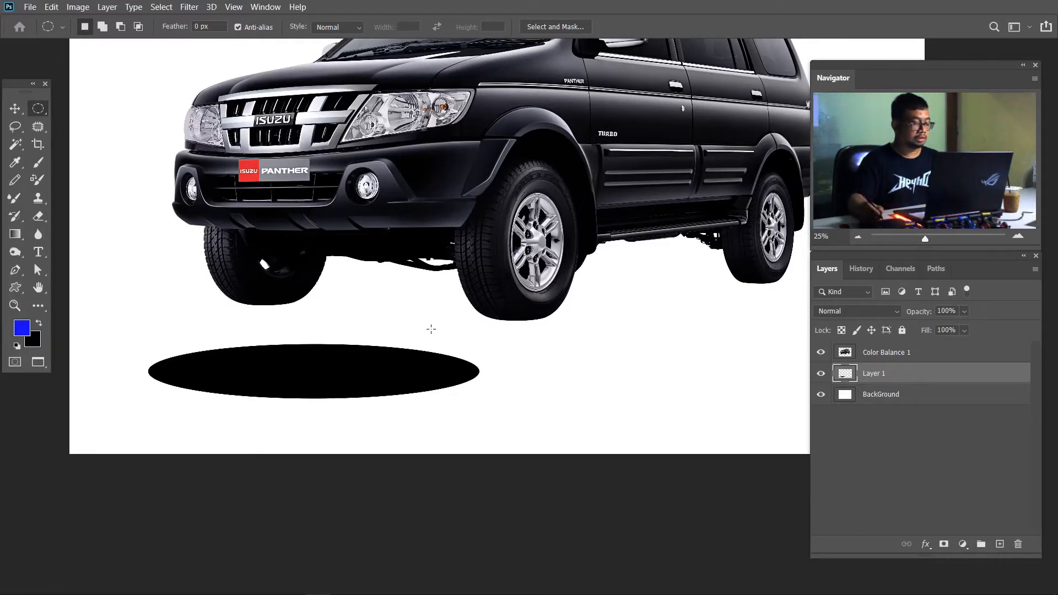
Step: Shift the black ellipse slightly, flatten it to about 58% height, skew it horizontally about -71° and bring it closer to the front tyres
drag(445, 382, 405, 405)
key(v)
drag(381, 393, 378, 398)
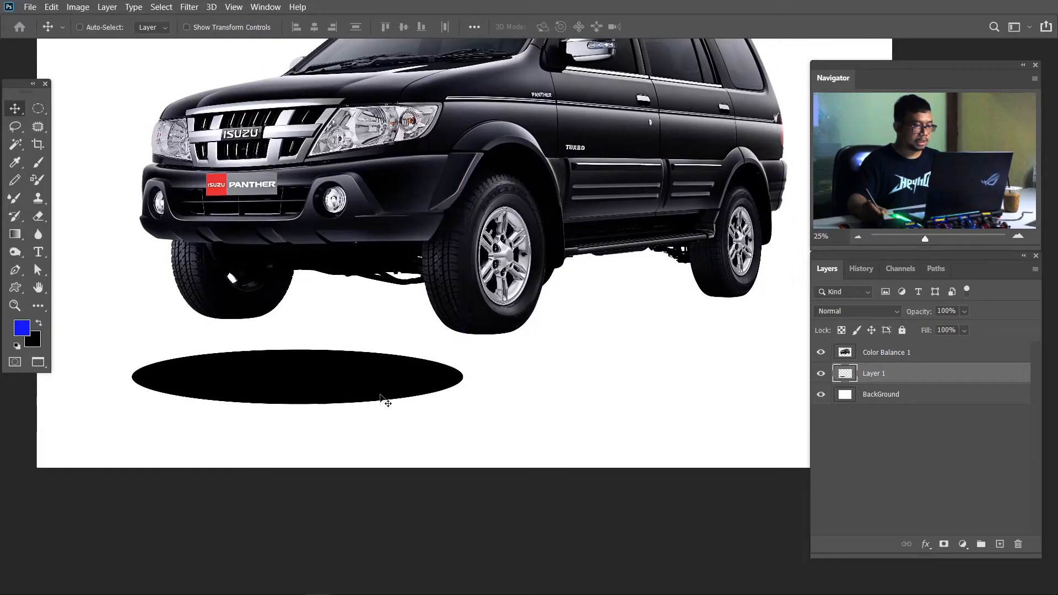
key(ctrl+t)
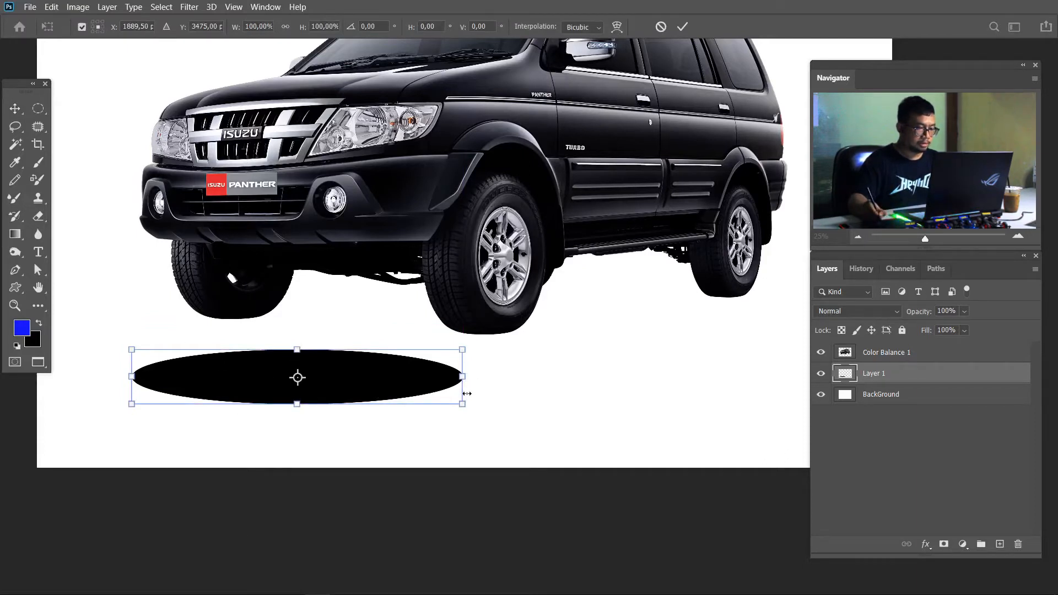
drag(297, 351, 372, 361)
drag(298, 404, 290, 389)
drag(386, 377, 553, 295)
Step: Move the skewed black ellipse up and right so it sits directly beneath the two front tyres
key(ctrl+plus)
key(ctrl+plus)
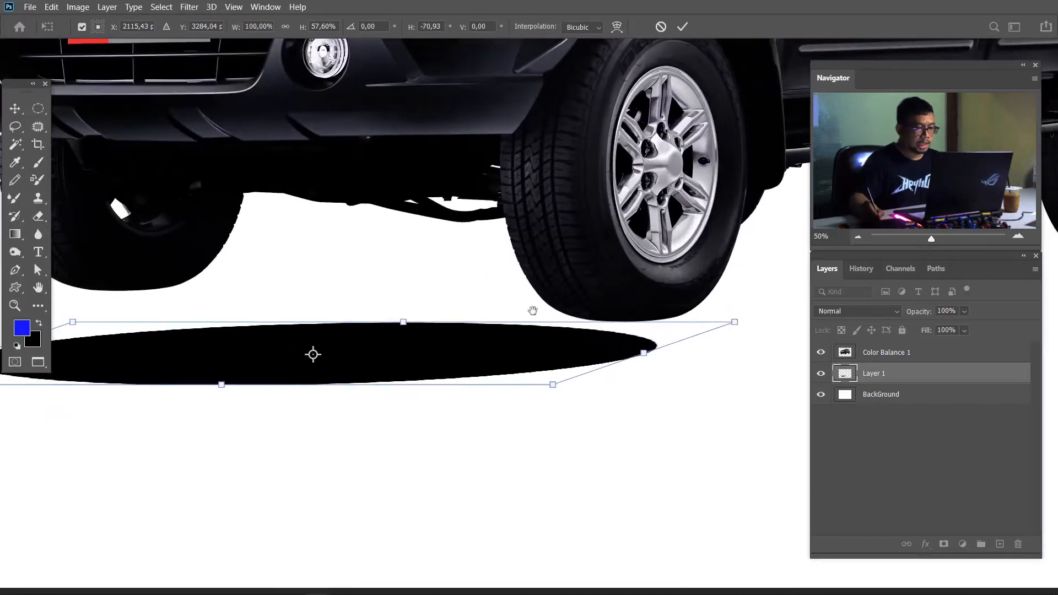
drag(558, 361, 575, 330)
key(Up)
key(Up)
key(Up)
key(Up)
key(Up)
key(Up)
key(Up)
key(Up)
key(Up)
key(Up)
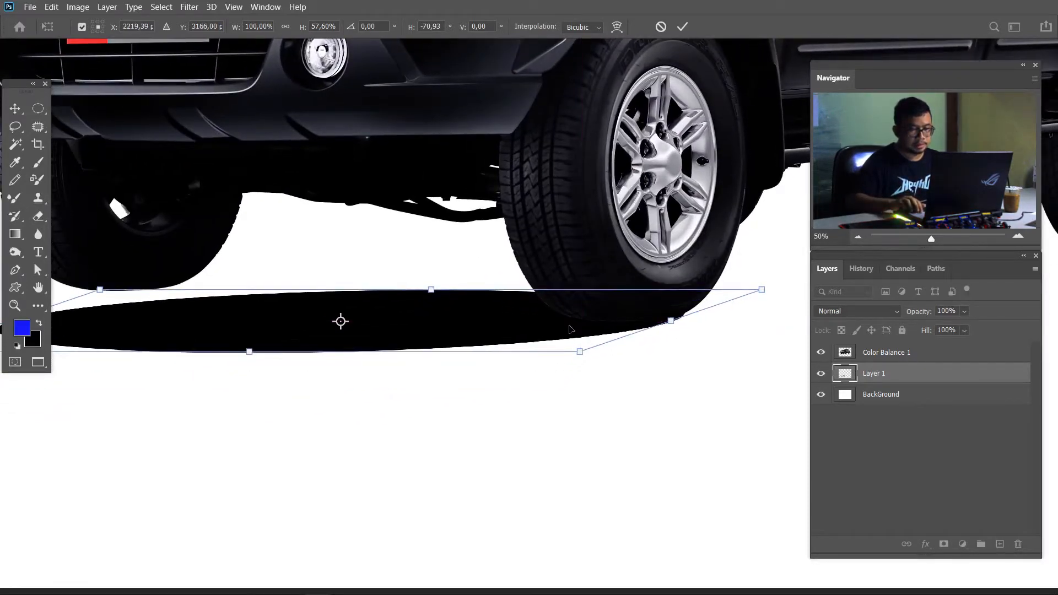
Step: Raise and shorten the ellipse's left end, tilting the shape so it tucks under the left front tyre's contact point
drag(368, 275, 551, 275)
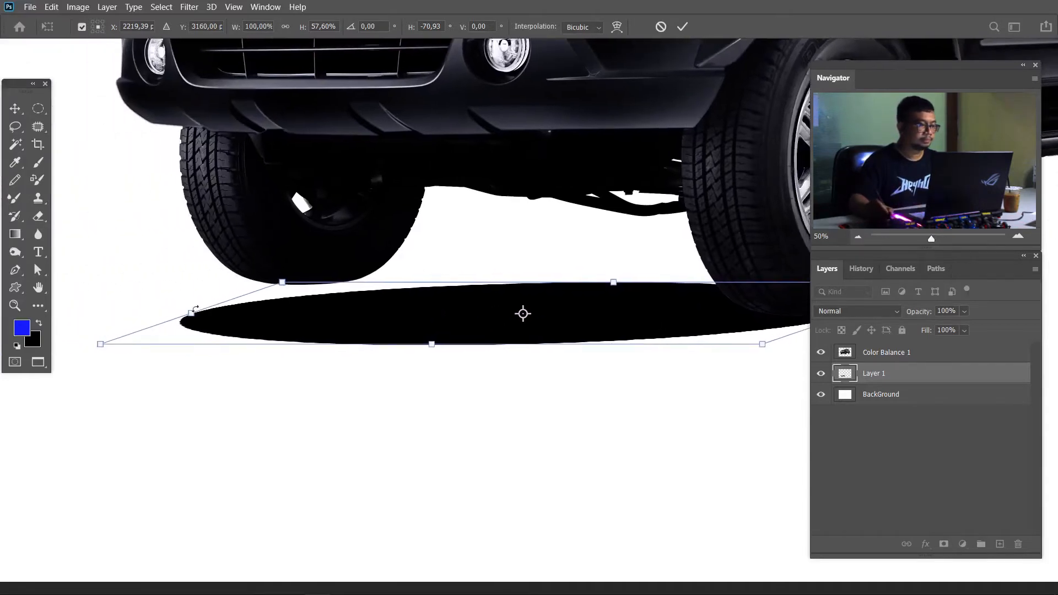
drag(196, 320, 335, 265)
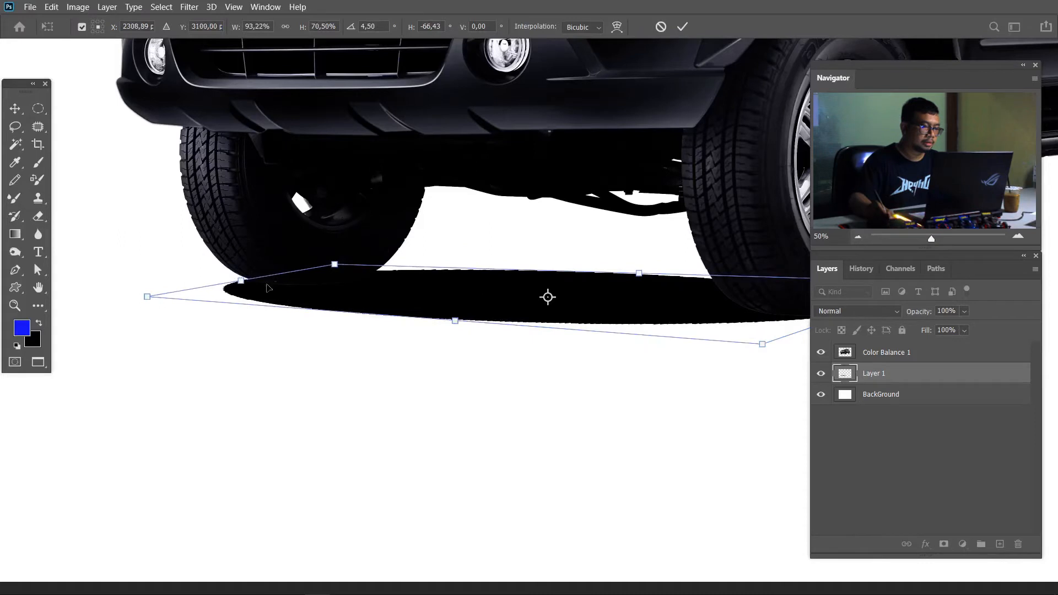
drag(242, 282, 253, 266)
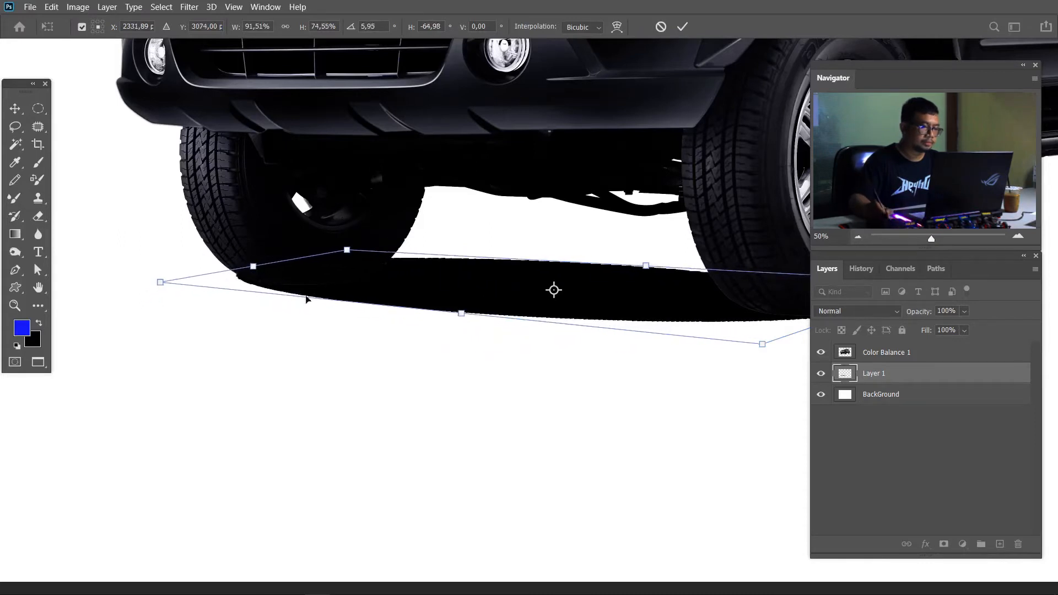
drag(353, 252, 347, 254)
drag(256, 270, 250, 270)
Step: Bring the ellipse's right end in under the right front tyre, finishing at about 60% height and -70° horizontal skew, and apply the transform
drag(645, 372, 419, 369)
mouse_move(634, 316)
mouse_down()
mouse_move(607, 307)
mouse_move(619, 312)
mouse_up()
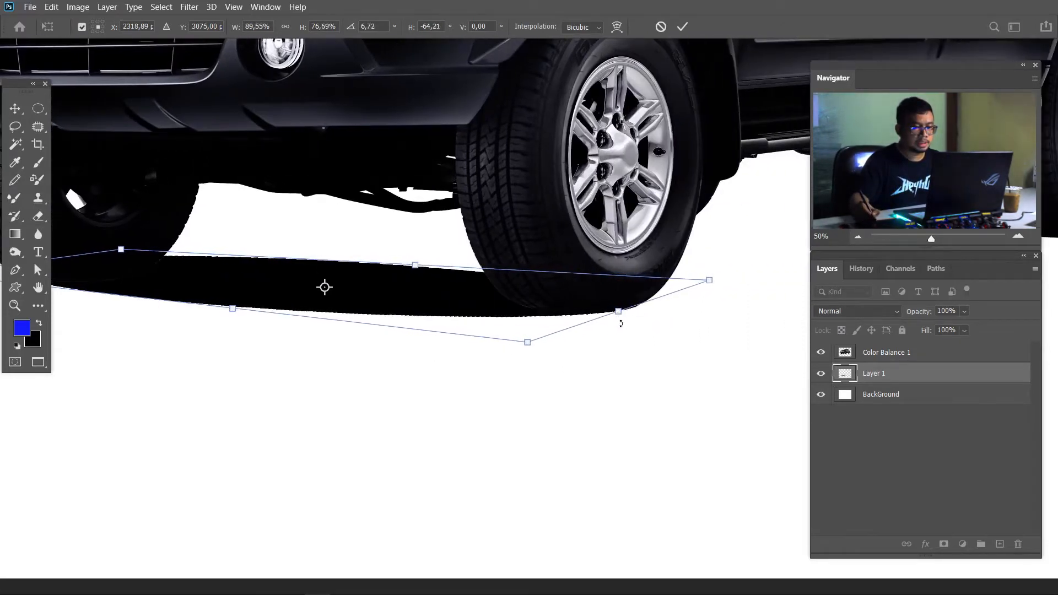
key(ctrl+minus)
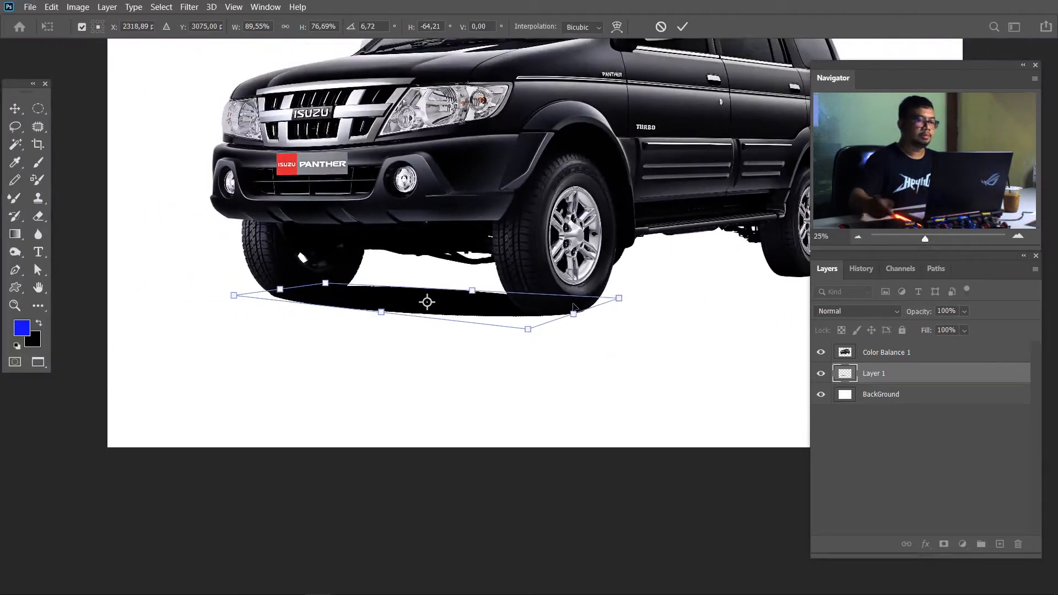
drag(597, 347, 466, 353)
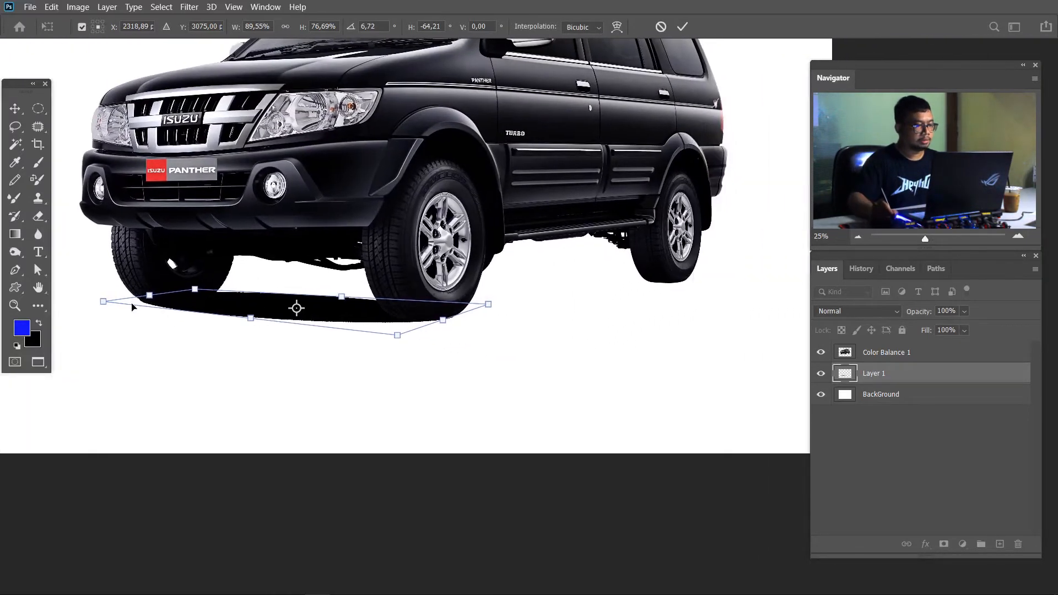
drag(398, 343, 440, 323)
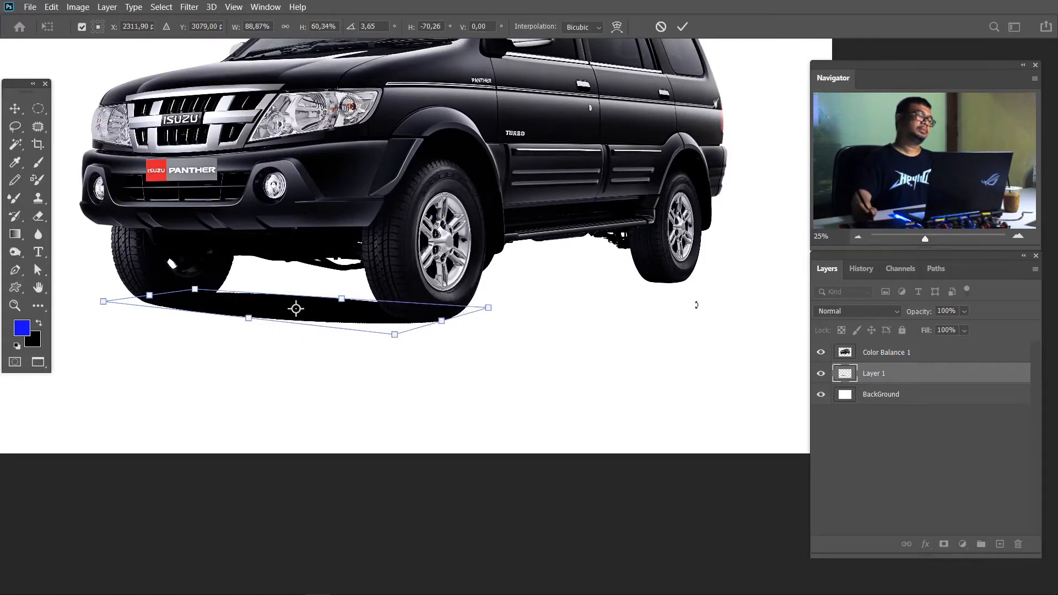
key(Return)
Step: Duplicate the ellipse shadow, place the copy between the front and rear side wheels, and raise it to the rear tyre's base
key(ctrl+plus)
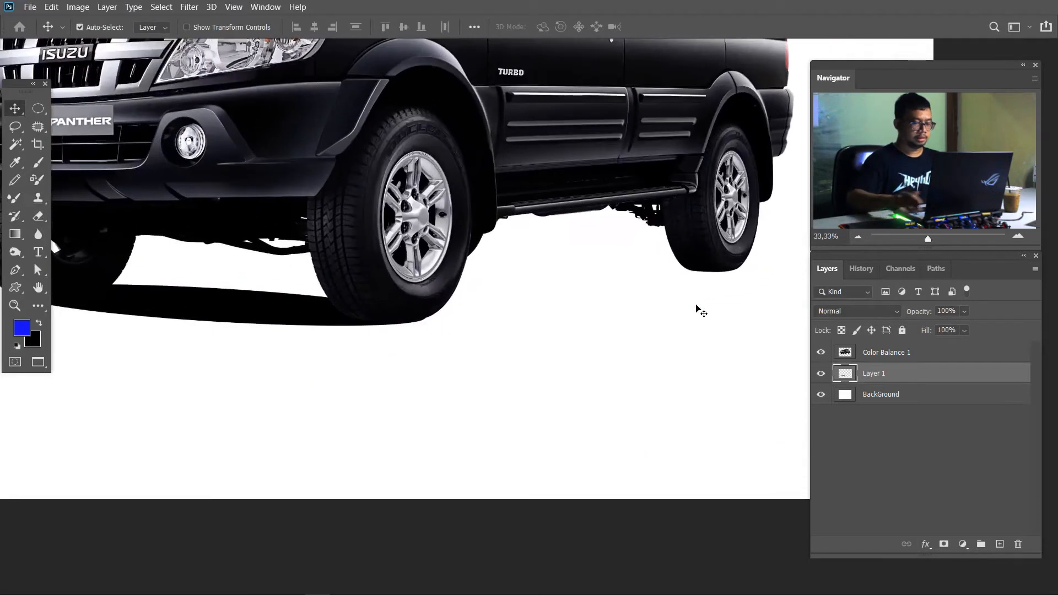
drag(327, 326, 629, 281)
key(Up)
key(Up)
key(Up)
key(Up)
key(Up)
key(Up)
key(Up)
key(Up)
key(Up)
key(Up)
key(Up)
key(Up)
key(Up)
key(Up)
key(Up)
key(Up)
key(Up)
key(Up)
key(Up)
key(Up)
key(Up)
key(Up)
key(Up)
key(Up)
Step: Flatten the duplicated ellipse to about 62% height and tilt its rear-tyre end slightly upward
key(ctrl+t)
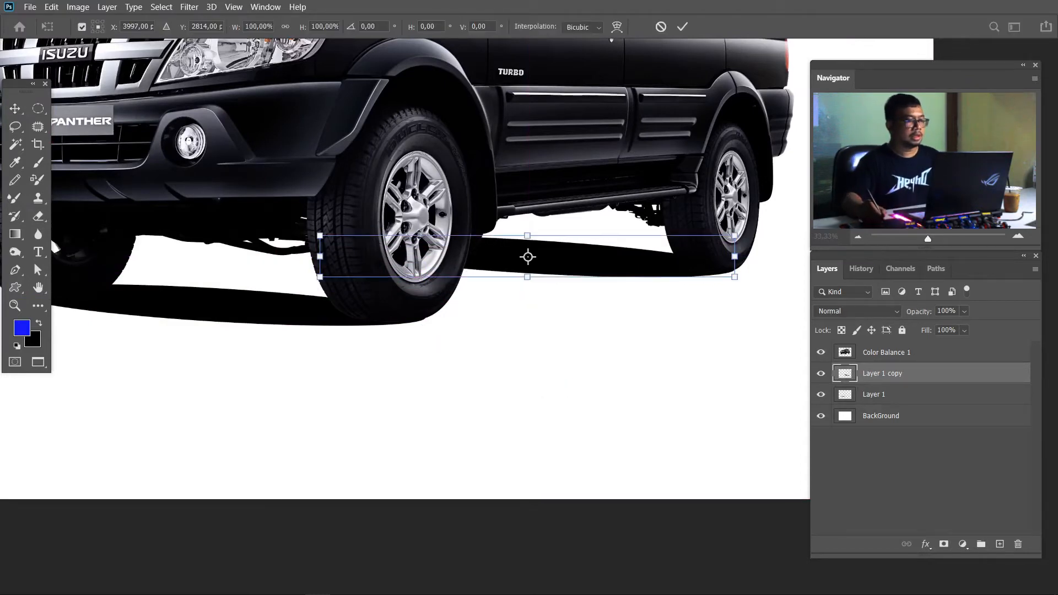
drag(531, 230, 531, 253)
drag(736, 263, 736, 261)
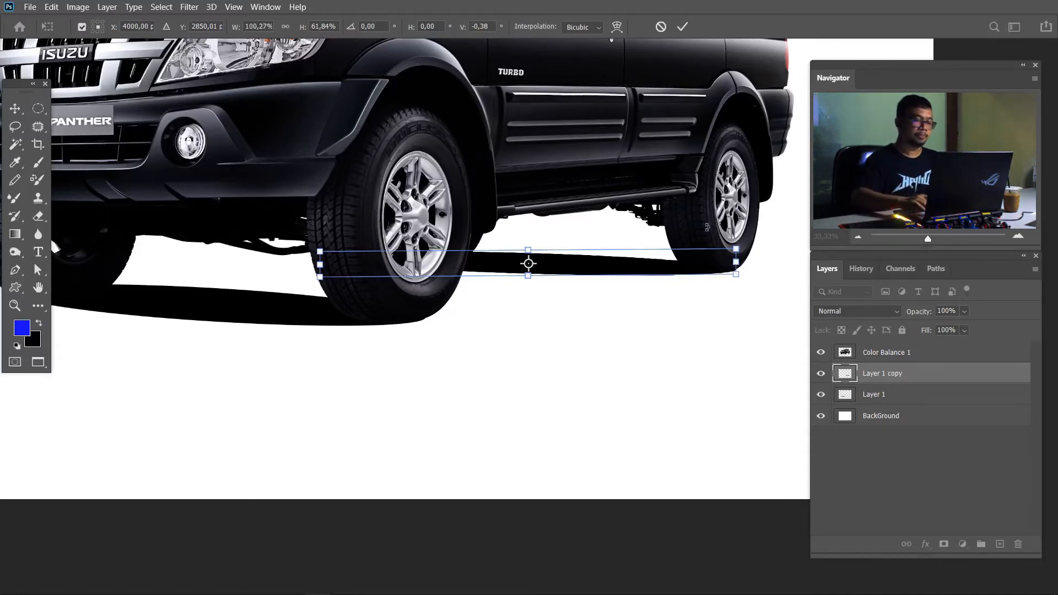
Step: Narrow the duplicated ellipse to about 79% width with about -1.24° vertical skew, fitting both ends behind the tyres, and apply the transform
key(ctrl+plus)
drag(216, 240, 355, 244)
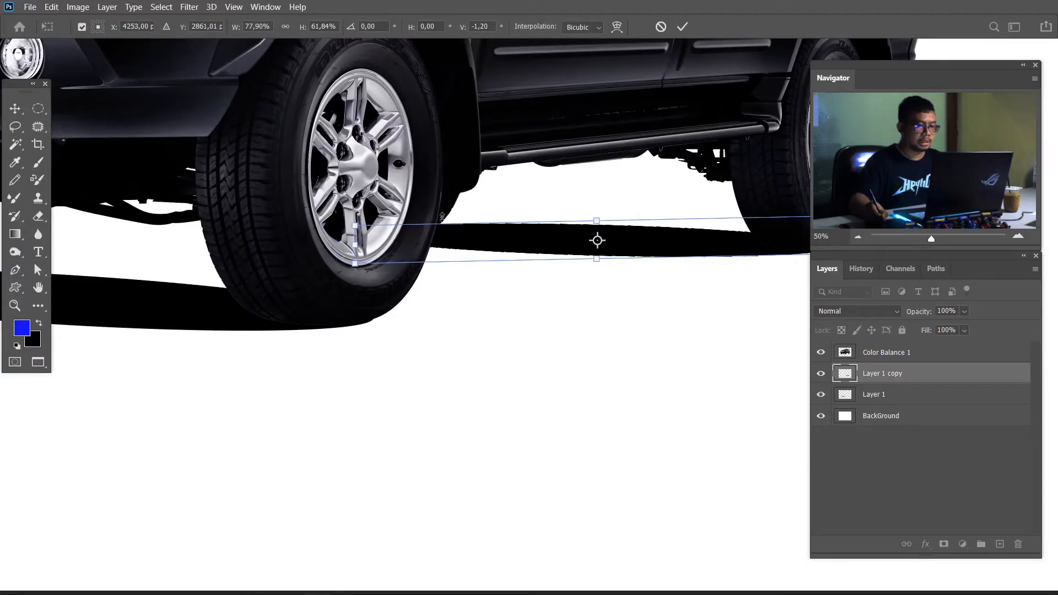
mouse_move(360, 253)
mouse_down()
mouse_move(342, 258)
mouse_move(343, 249)
mouse_up()
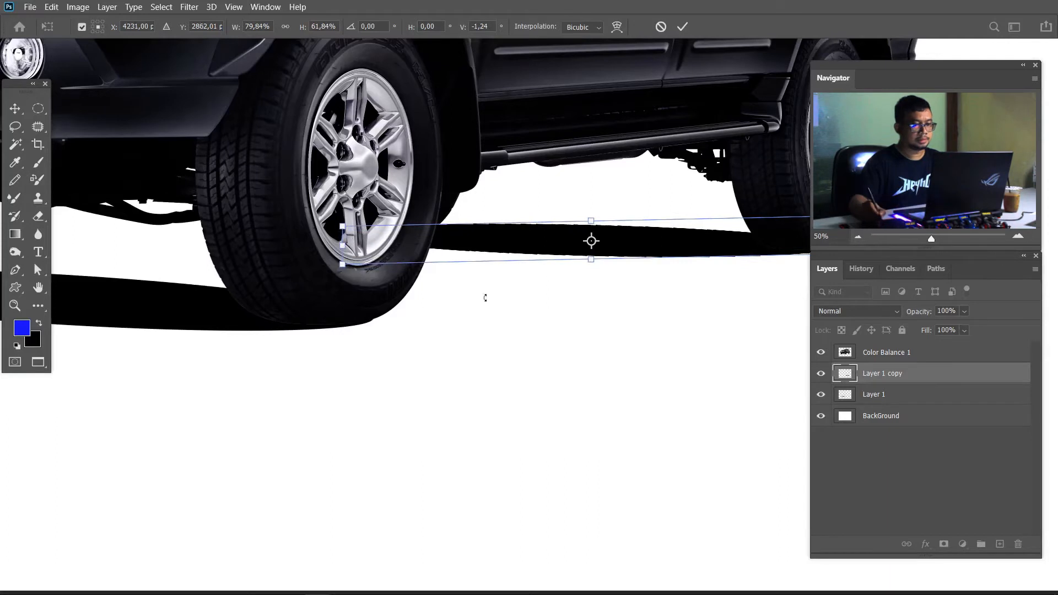
drag(619, 333, 492, 337)
drag(714, 239, 710, 238)
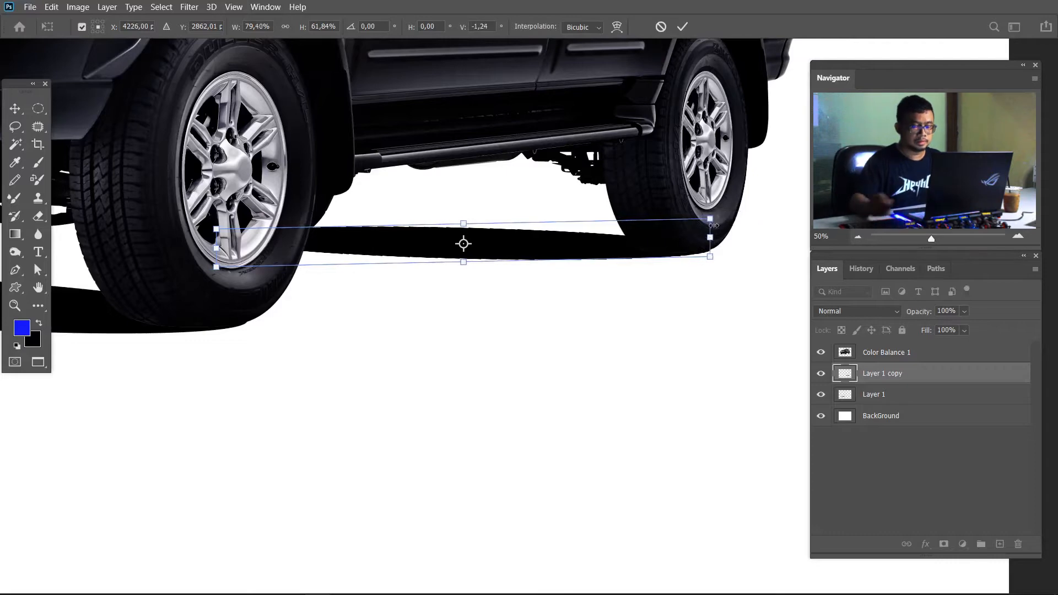
key(Return)
Step: Hide Layer 1 copy and soften the front ellipse on Layer 1 with a Gaussian Blur of 3.0 pixels
key(ctrl+minus)
key(ctrl+minus)
key(ctrl+minus)
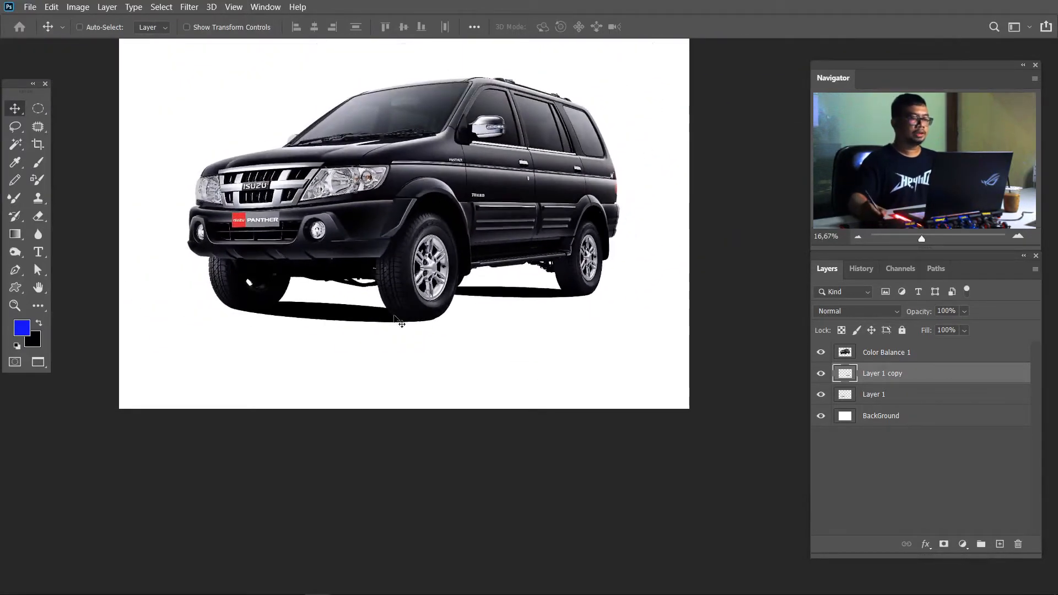
key(ctrl+plus)
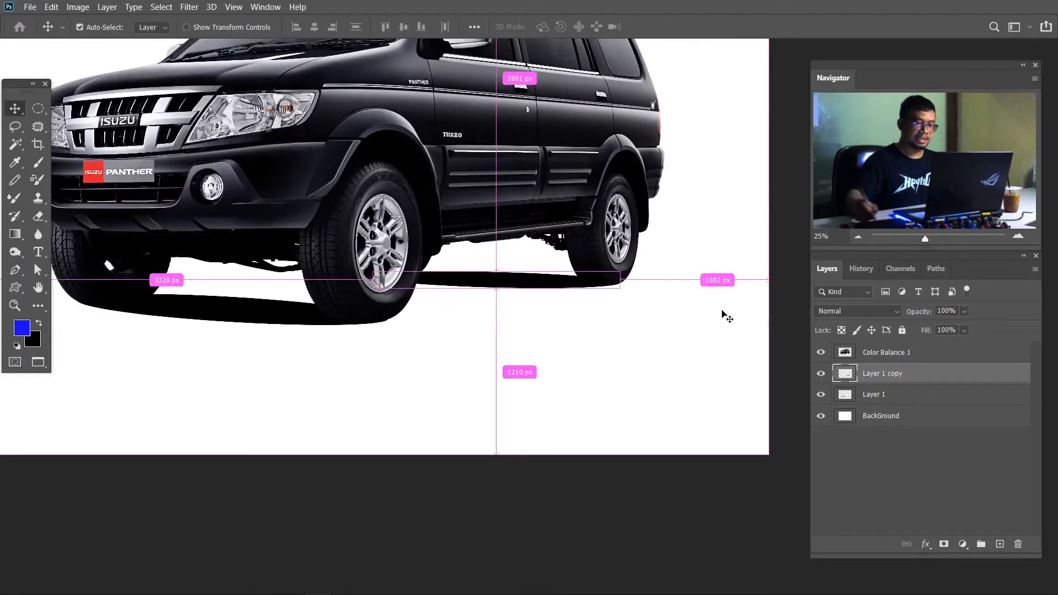
click(821, 373)
click(881, 394)
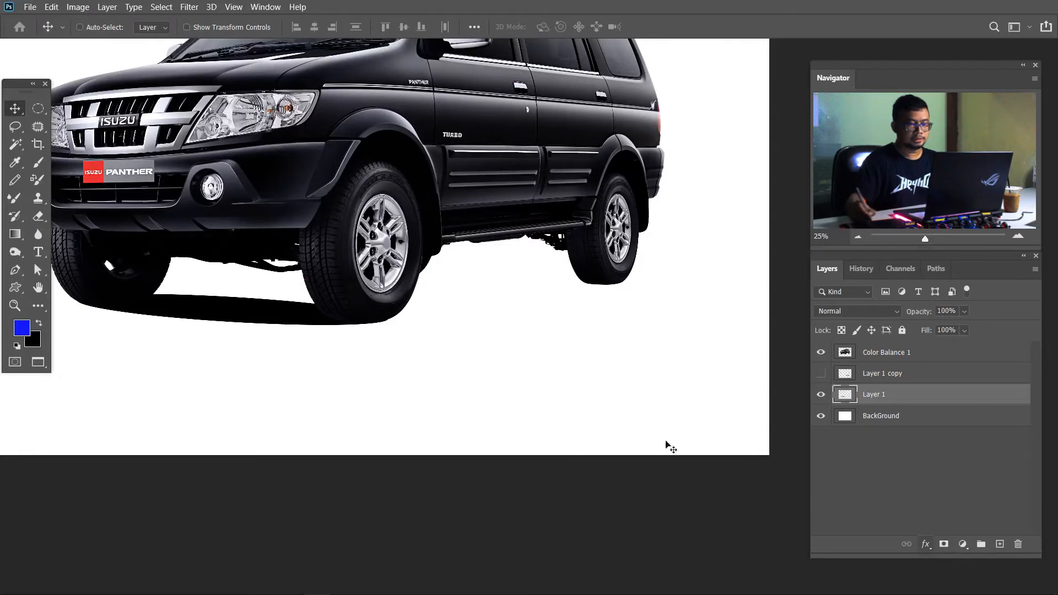
key(z)
drag(373, 324, 540, 321)
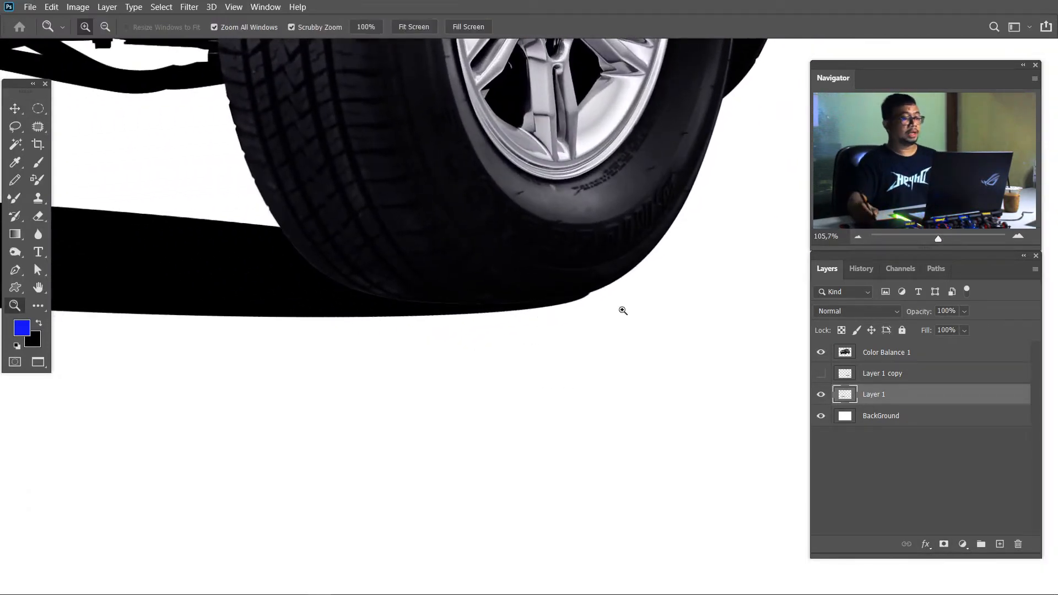
click(189, 7)
mouse_move(198, 154)
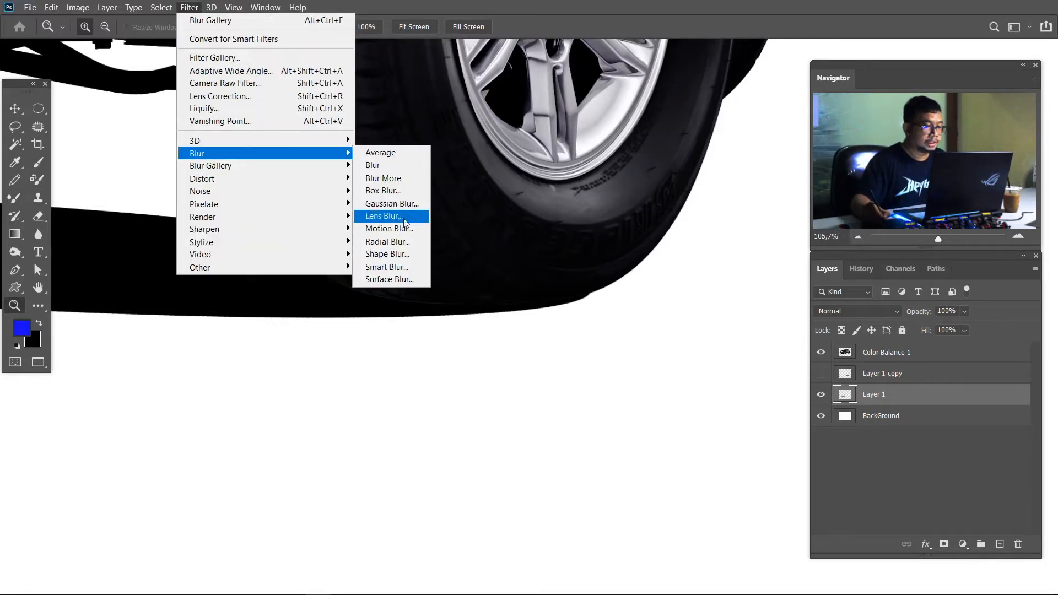
click(392, 203)
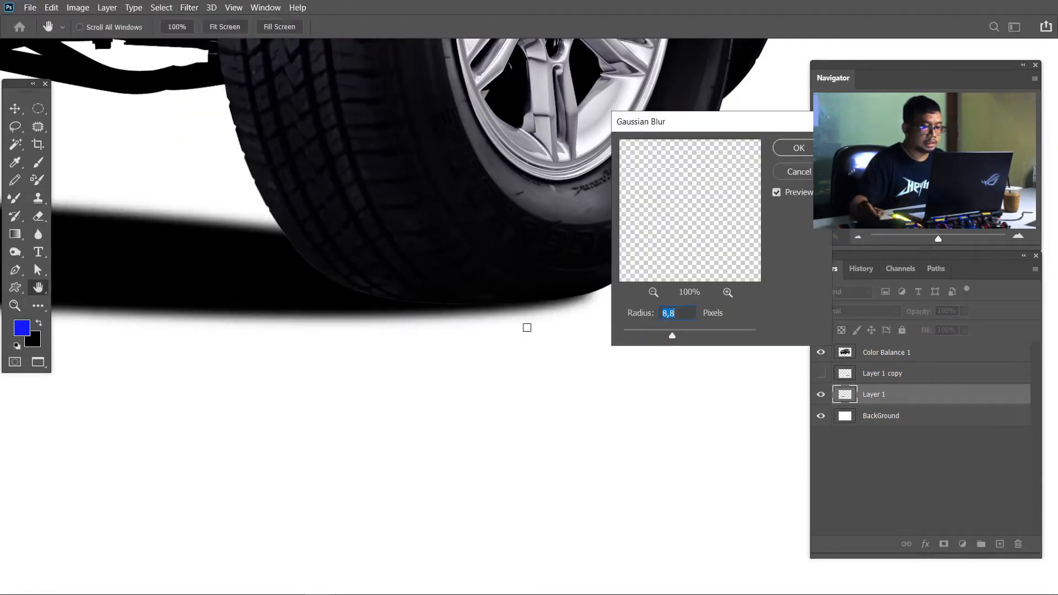
click(637, 335)
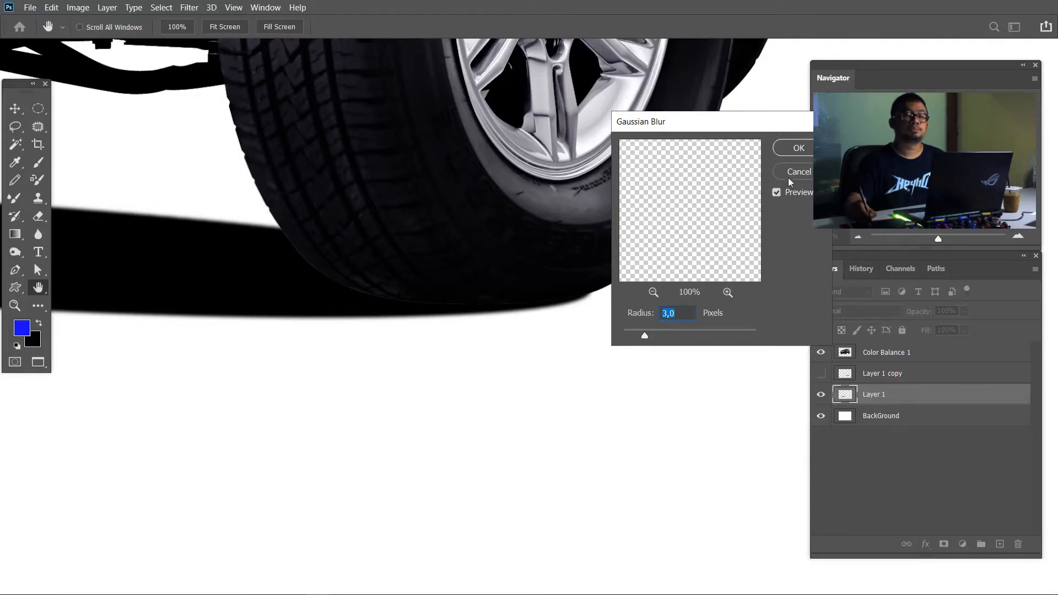
click(798, 148)
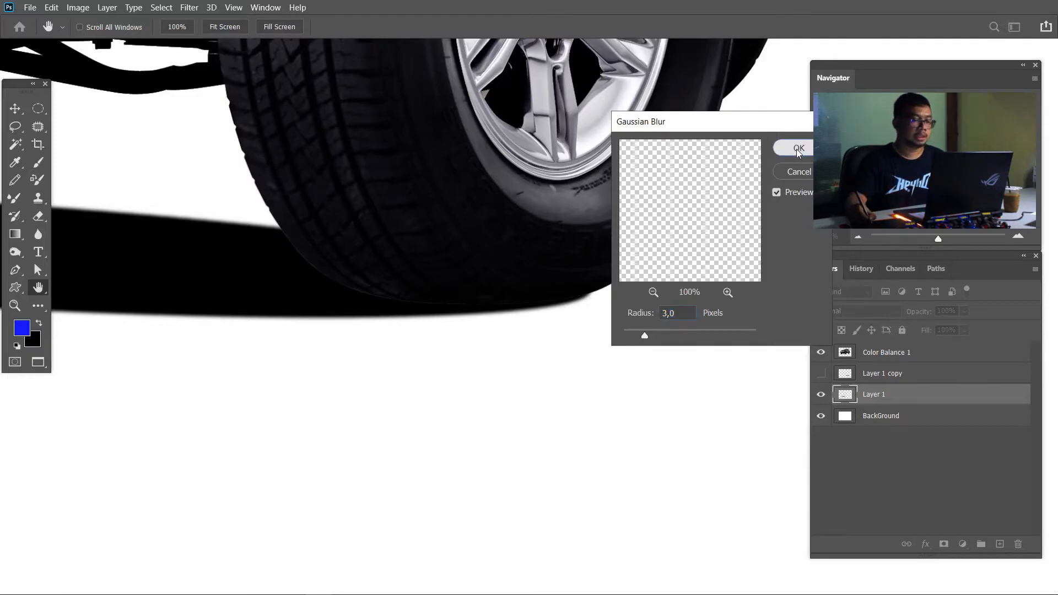
Step: Show Layer 1 copy again and reapply the same Gaussian Blur to its rear ellipse
click(882, 375)
click(816, 377)
drag(731, 299, 453, 371)
drag(771, 249, 458, 342)
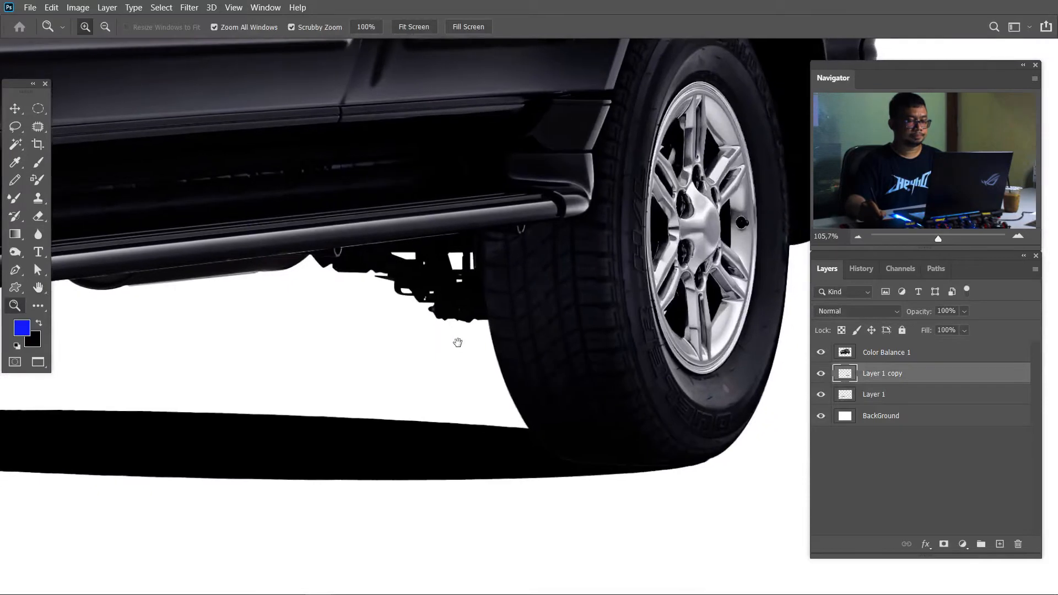
click(189, 7)
click(204, 18)
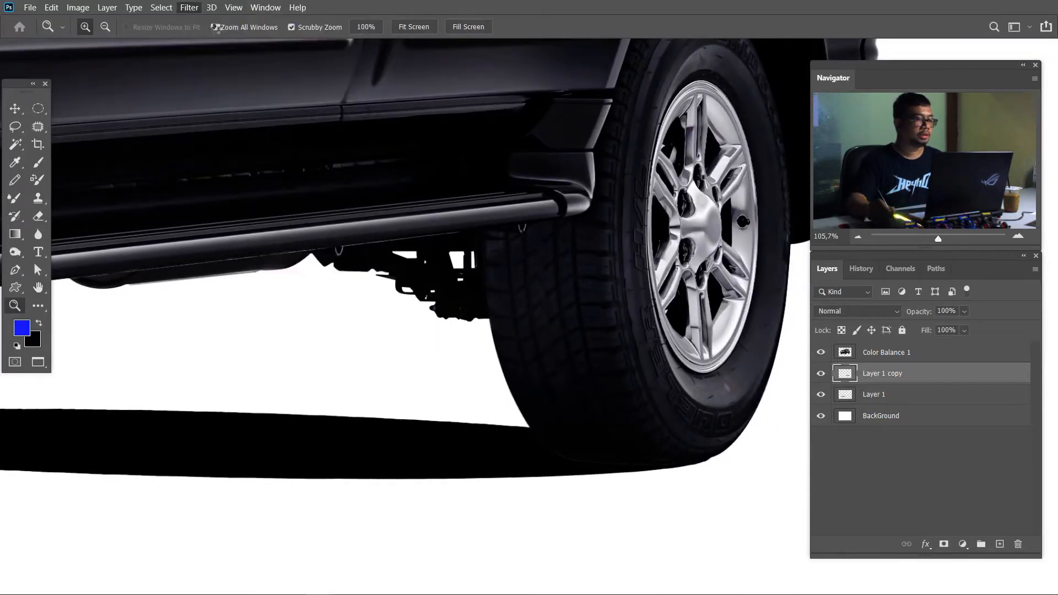
Step: Add a layer mask to Layer 1, make white the foreground colour and invert the mask to black
key(ctrl+minus)
key(ctrl+minus)
key(ctrl+minus)
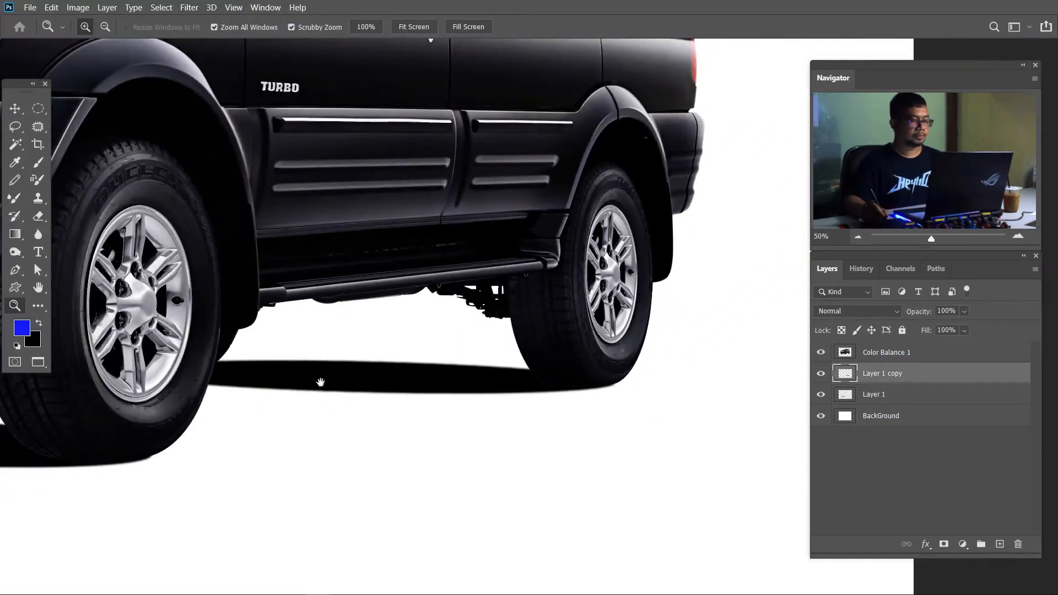
drag(321, 382, 583, 248)
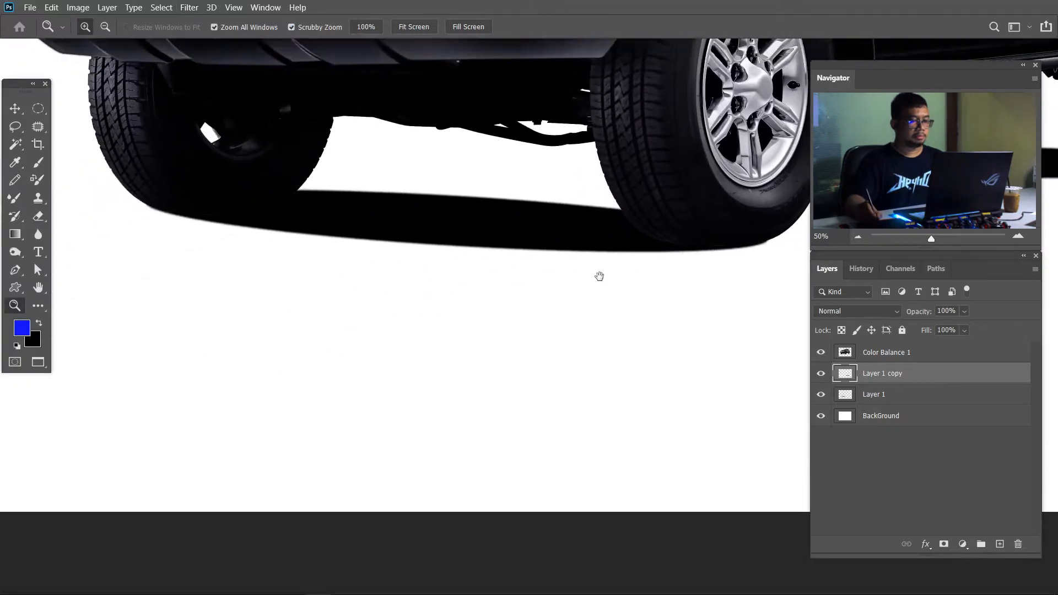
click(907, 396)
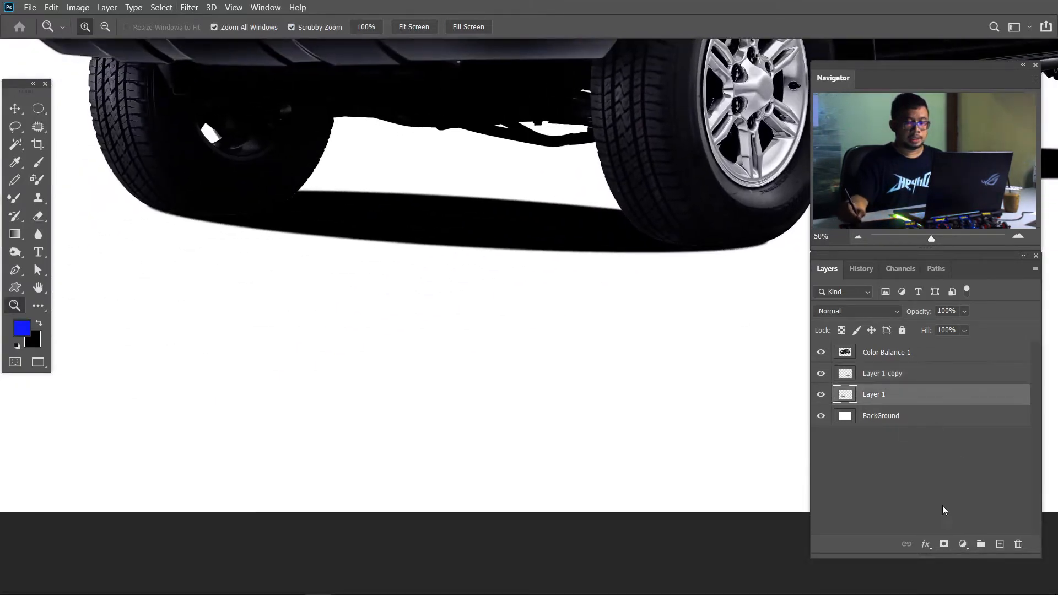
click(945, 546)
key(x)
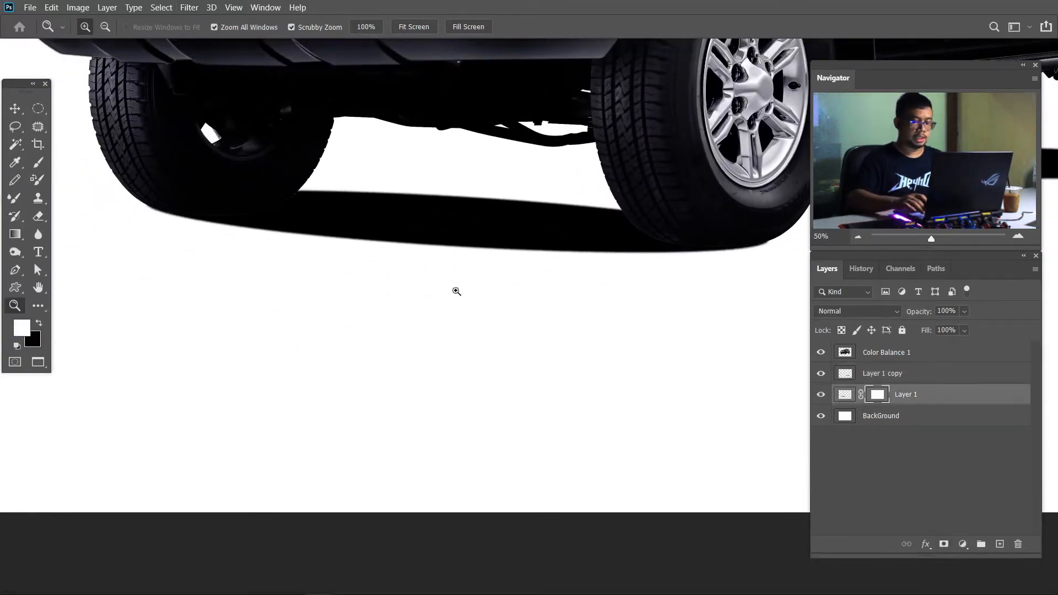
key(ctrl+i)
Step: Set up the soft Brush at size 800 with 51% opacity and 47% flow
key(b)
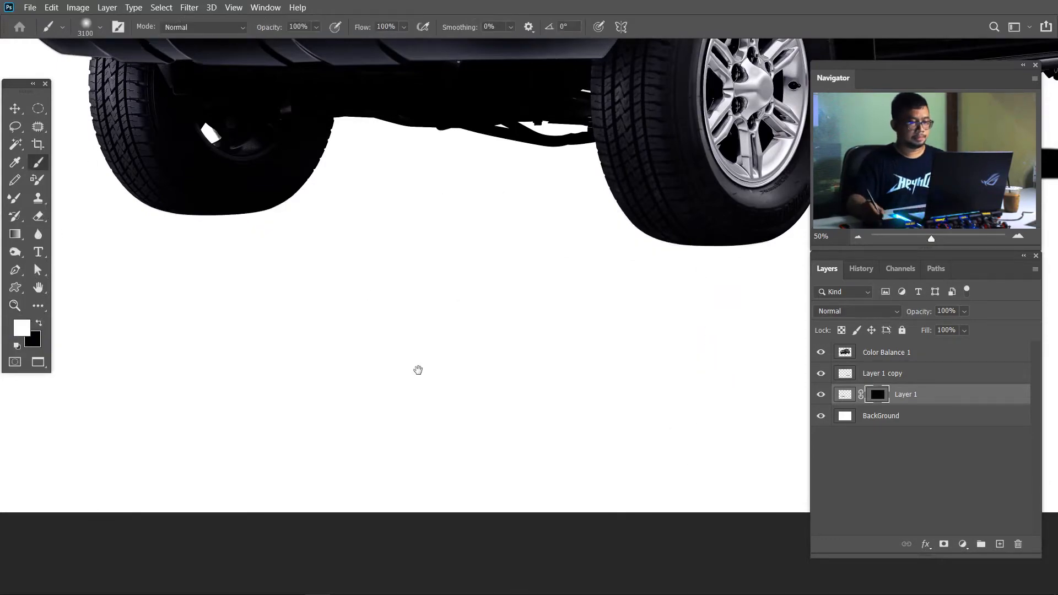
drag(419, 371, 305, 396)
key(bracketleft)
key(bracketleft)
key(bracketleft)
key(bracketleft)
key(bracketleft)
key(bracketleft)
key(bracketleft)
key(bracketleft)
key(bracketleft)
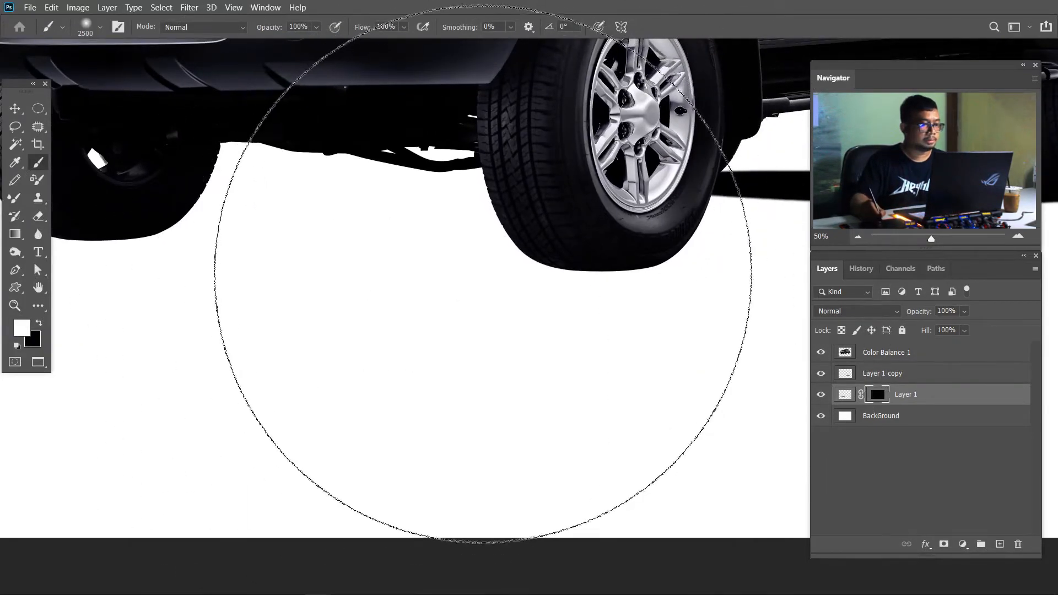
key(bracketleft)
key(bracketleft)
key(bracketleft)
key(bracketleft)
key(bracketleft)
key(bracketleft)
key(bracketleft)
key(bracketleft)
key(bracketleft)
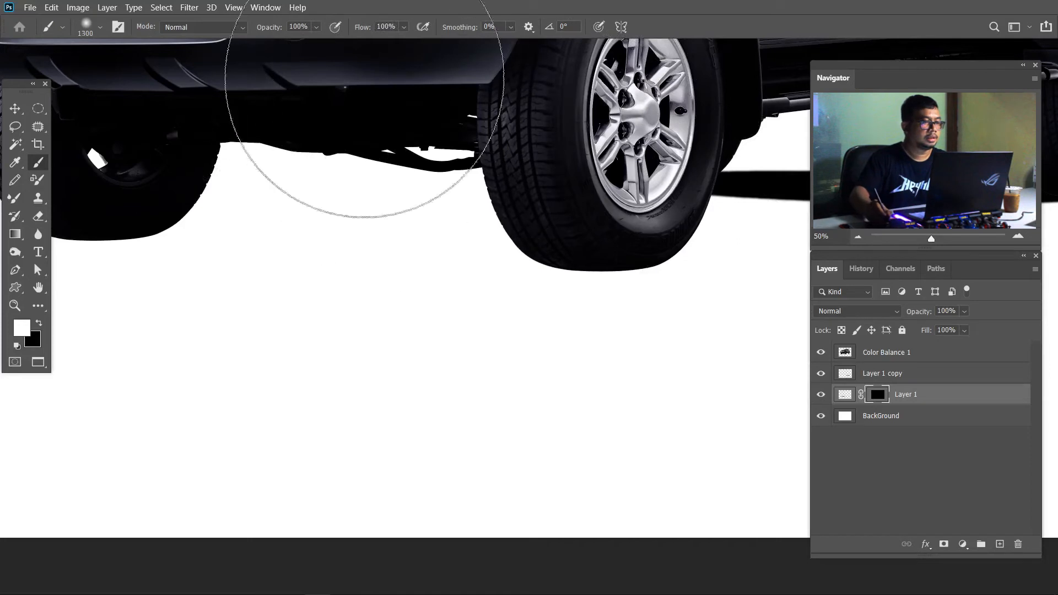
click(316, 28)
click(295, 44)
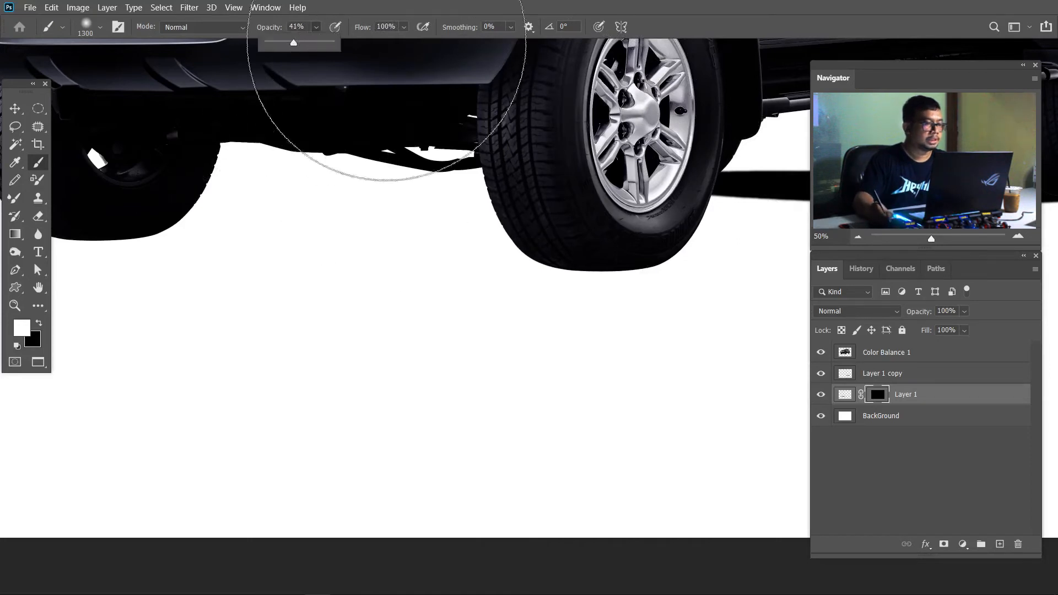
click(404, 27)
click(381, 43)
key(bracketleft)
key(bracketleft)
key(bracketleft)
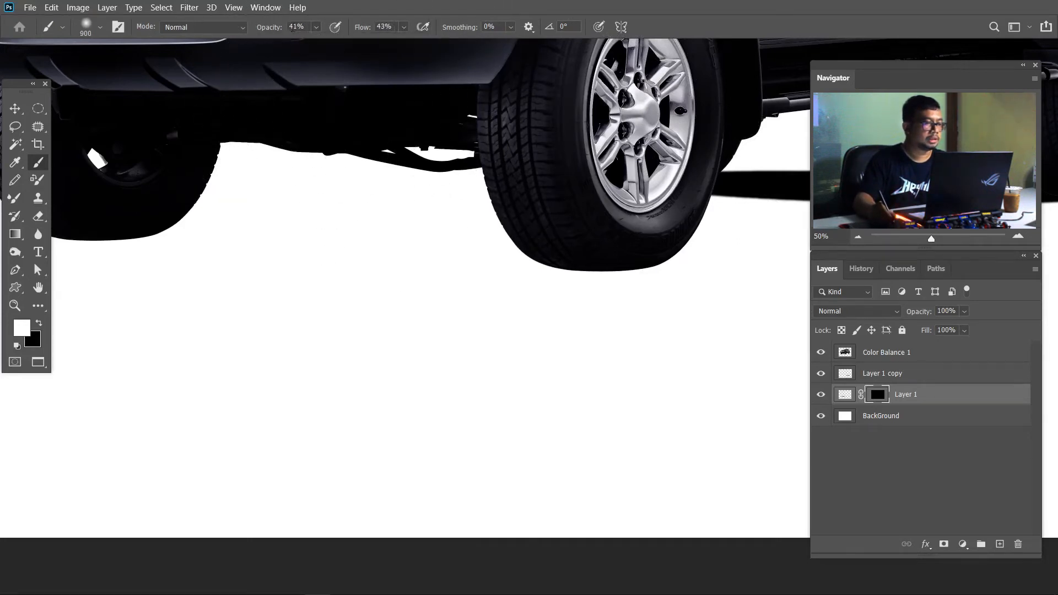
drag(358, 30, 369, 30)
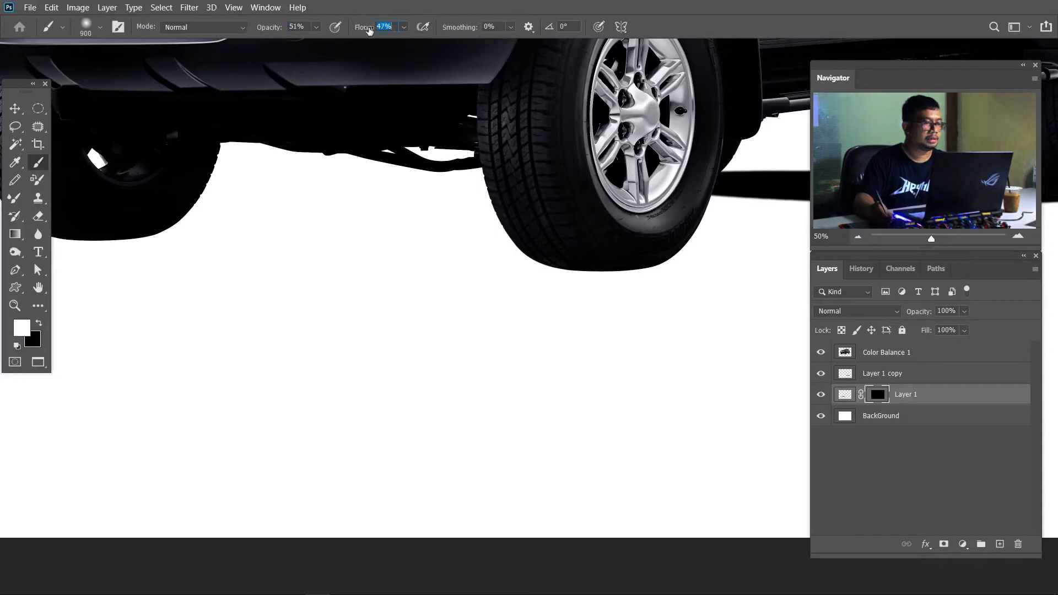
key(bracketleft)
Step: Paint white on Layer 1's mask around both front tyres to reveal the shadow there, raising brush opacity and flow to 100%
mouse_move(648, 266)
mouse_down()
mouse_move(539, 271)
mouse_move(323, 249)
mouse_move(478, 232)
mouse_up()
drag(185, 206, 312, 200)
drag(272, 31, 386, 29)
mouse_move(314, 118)
mouse_down()
mouse_move(153, 165)
mouse_move(350, 118)
mouse_move(145, 188)
mouse_move(335, 136)
mouse_up()
drag(659, 179, 554, 173)
mouse_move(666, 223)
mouse_down()
mouse_move(561, 202)
mouse_move(709, 216)
mouse_move(570, 157)
mouse_move(707, 181)
mouse_move(610, 168)
mouse_move(653, 162)
mouse_up()
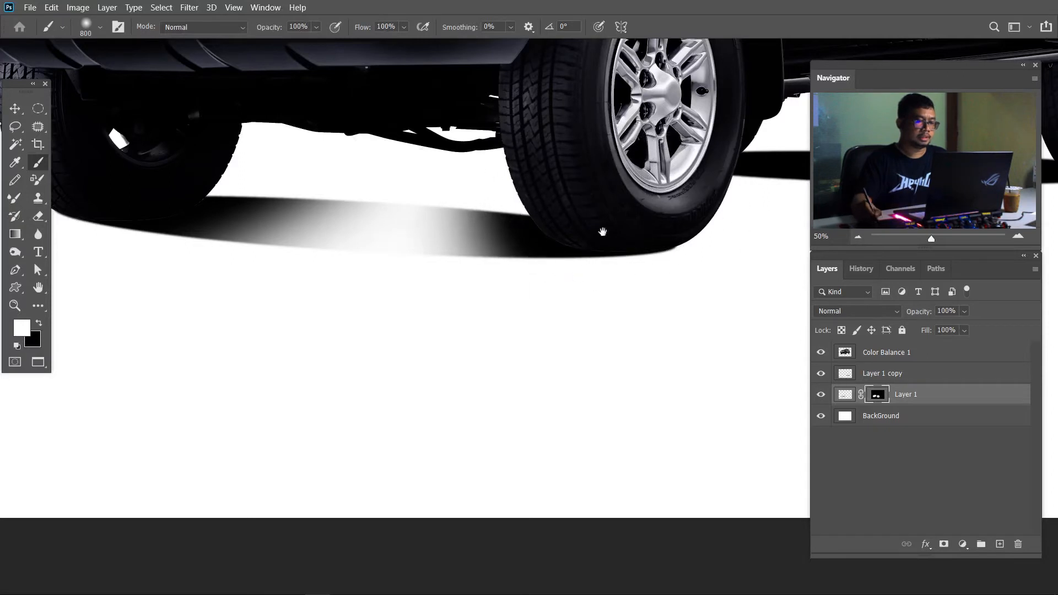
Step: Fade the shadow's upper edge between the front tyres by painting black on Layer 1's mask with a brush starting at size 150
drag(638, 224, 724, 228)
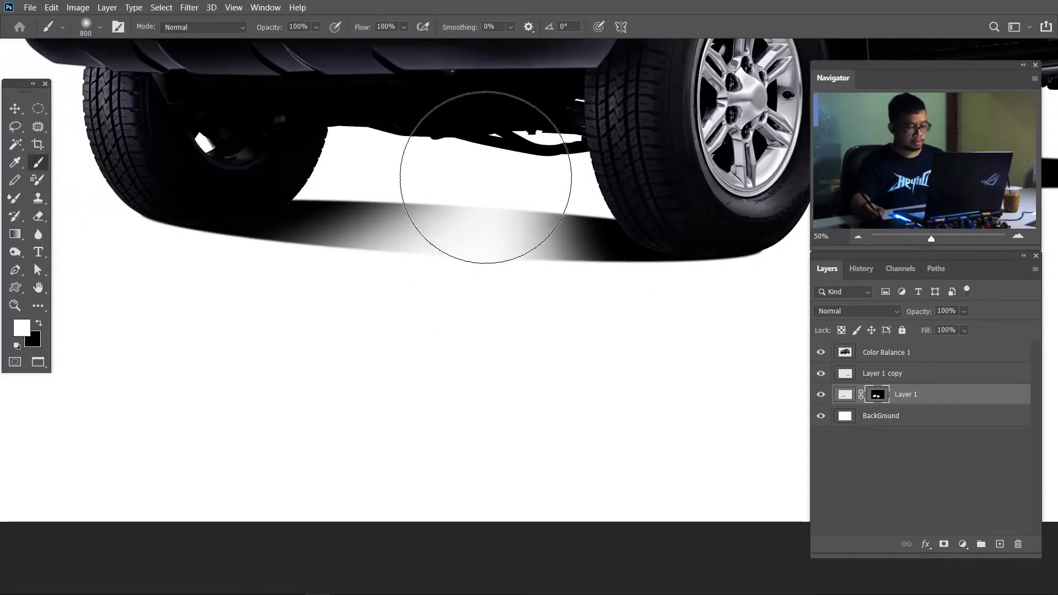
key(bracketleft)
key(bracketleft)
key(bracketleft)
key(bracketleft)
key(bracketleft)
key(bracketleft)
key(bracketleft)
key(bracketleft)
key(bracketleft)
key(bracketleft)
key(bracketleft)
key(bracketleft)
key(bracketleft)
key(bracketleft)
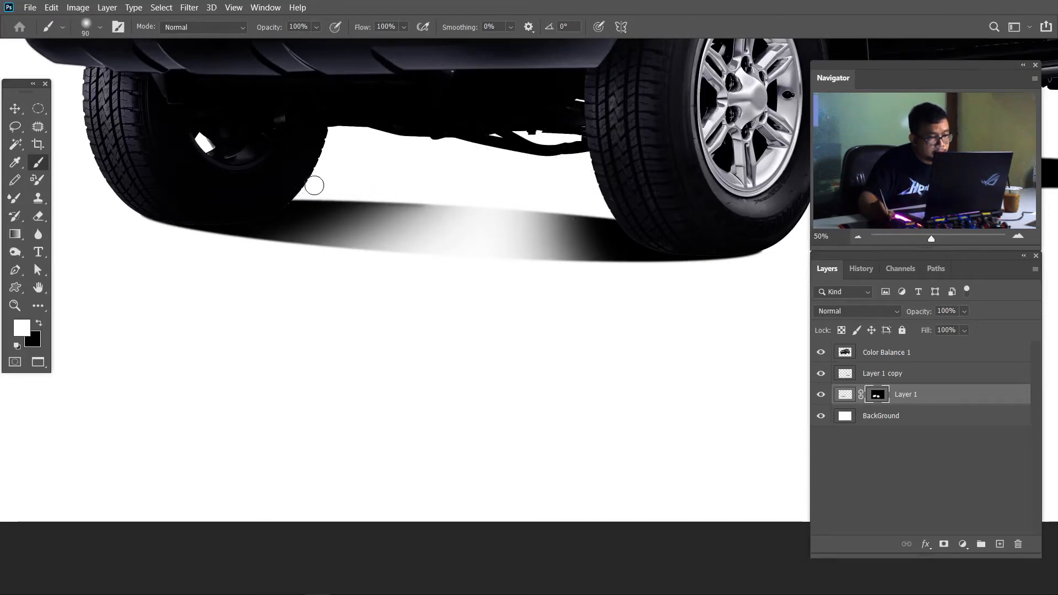
key(x)
key(bracketright)
key(bracketright)
key(bracketright)
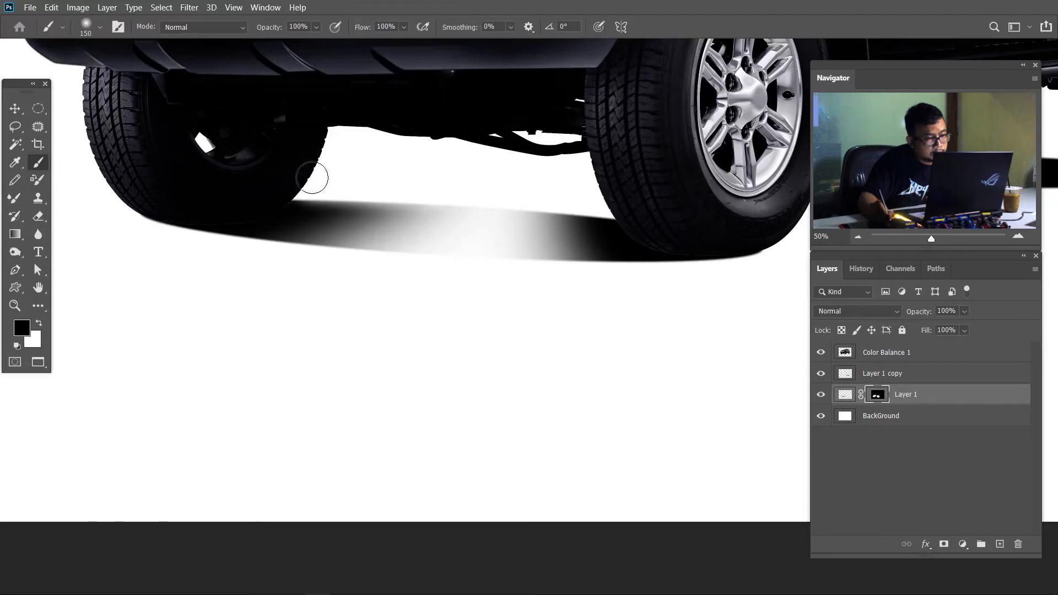
drag(384, 185, 430, 184)
drag(321, 184, 455, 191)
mouse_move(272, 182)
mouse_down()
mouse_move(450, 188)
mouse_move(296, 180)
mouse_move(380, 184)
mouse_up()
key(bracketright)
key(bracketright)
mouse_move(571, 192)
mouse_down()
mouse_move(587, 195)
mouse_move(529, 190)
mouse_up()
Step: Fade the shadow's lower edge between the front tyres by painting black on Layer 1's mask with a size 100 brush, enlarging it to 400
key(bracketleft)
key(bracketleft)
mouse_move(224, 255)
mouse_down()
mouse_move(406, 260)
mouse_move(238, 263)
mouse_move(408, 264)
mouse_move(253, 264)
mouse_move(442, 269)
mouse_move(573, 290)
mouse_move(635, 285)
mouse_move(453, 279)
mouse_move(638, 282)
mouse_move(454, 272)
mouse_up()
key(bracketleft)
key(bracketleft)
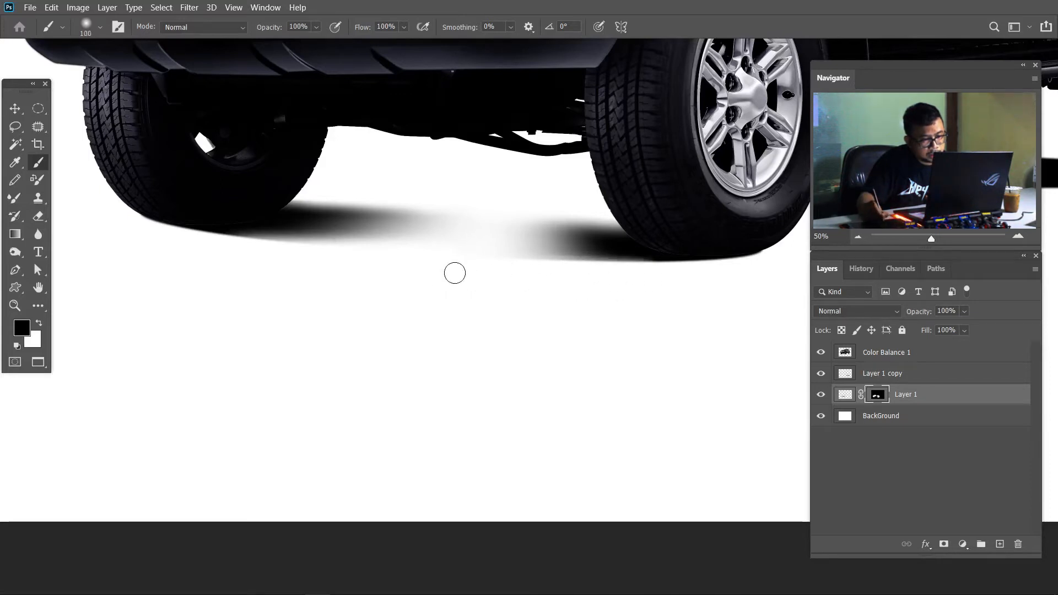
mouse_move(652, 279)
mouse_down()
mouse_move(441, 274)
mouse_move(540, 276)
mouse_up()
key(bracketright)
key(bracketright)
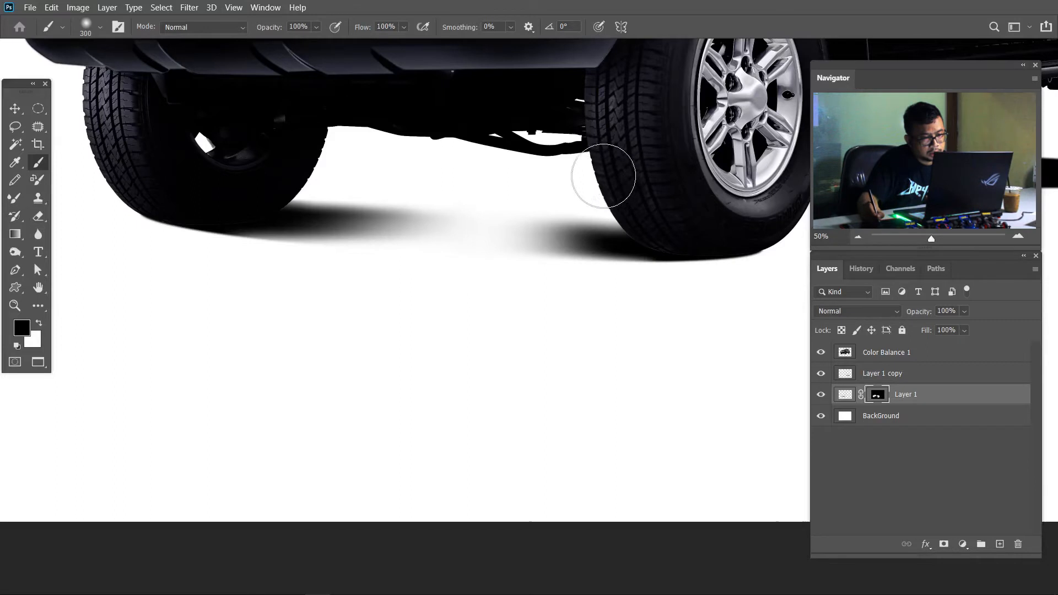
key(bracketright)
key(bracketright)
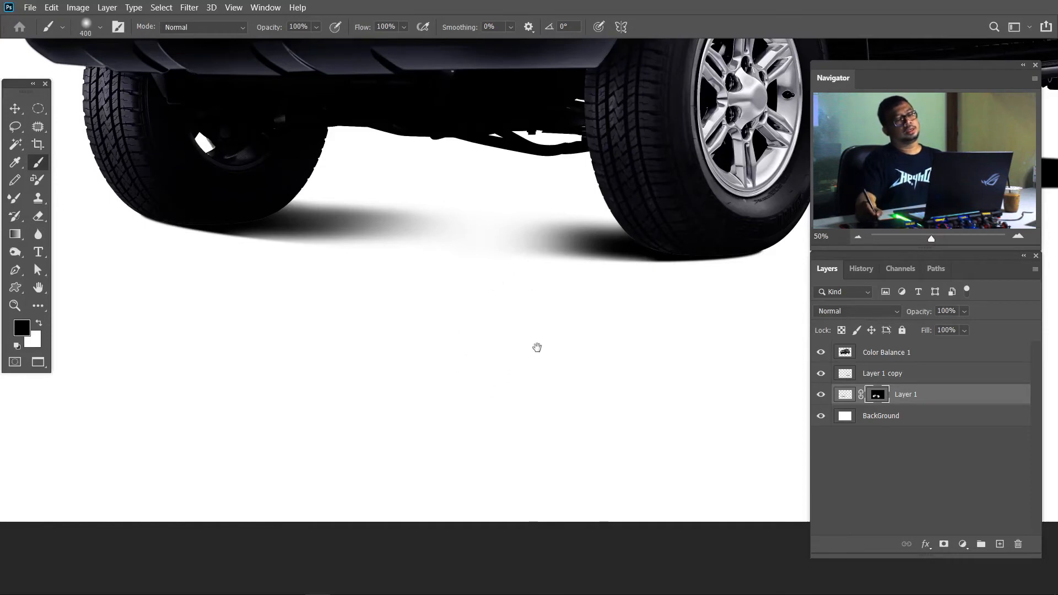
Step: Add a layer mask to Layer 1 copy, make white the foreground colour and invert the mask to black
drag(536, 346, 423, 363)
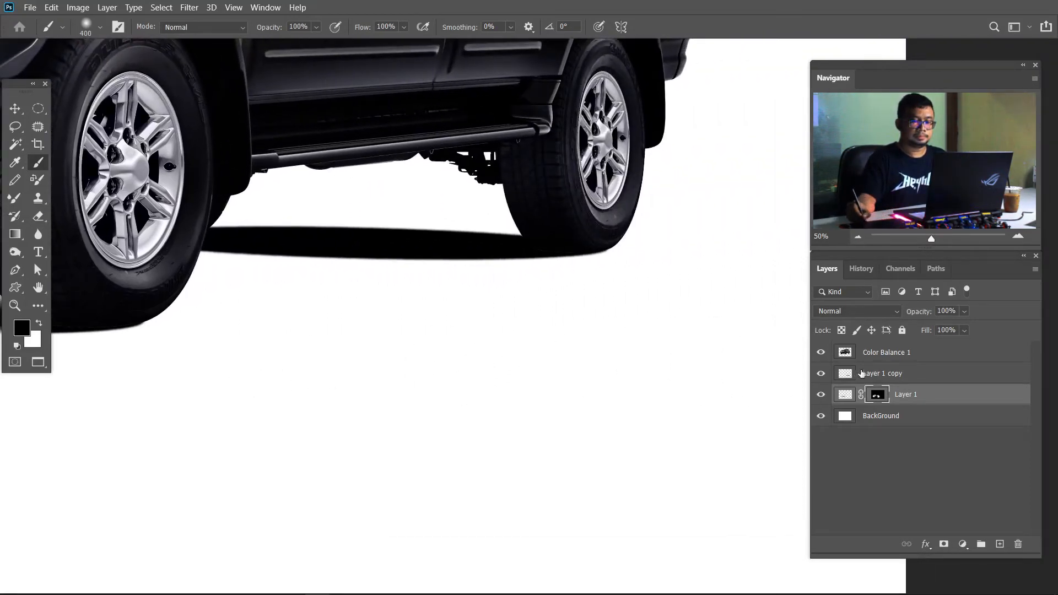
click(876, 378)
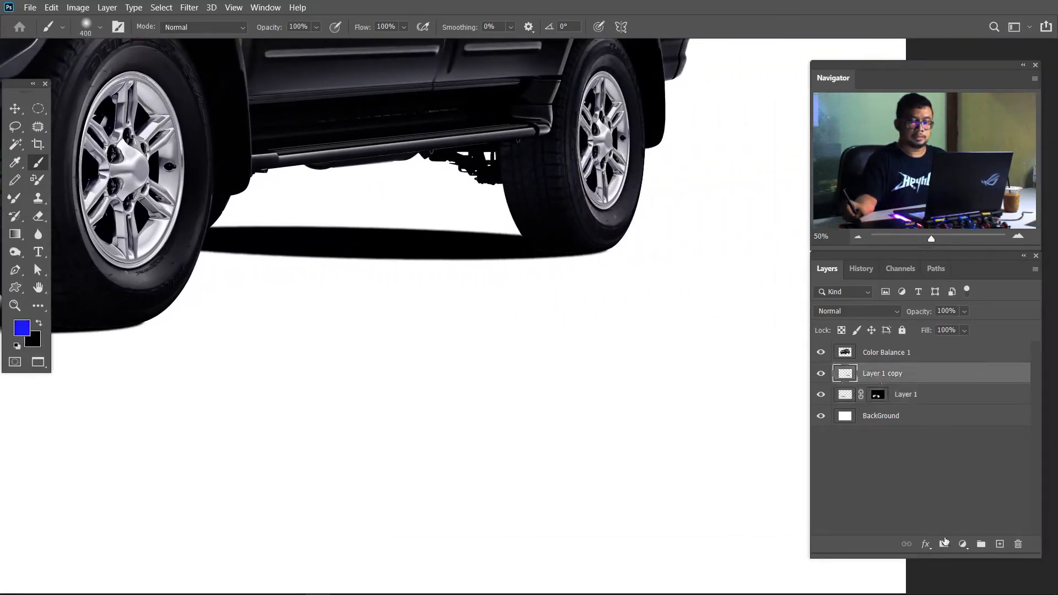
click(944, 544)
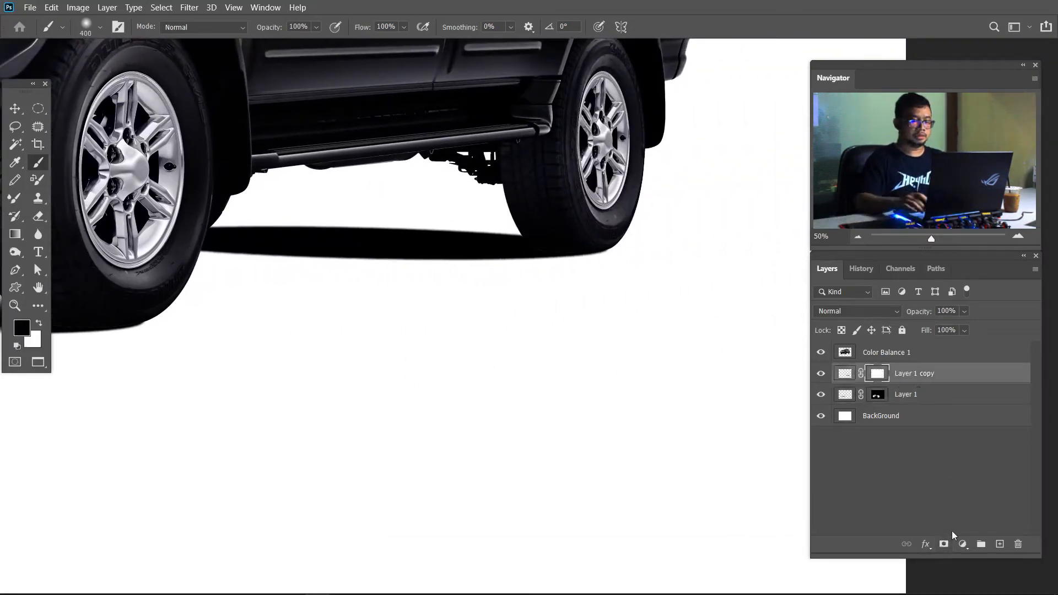
key(x)
key(ctrl+i)
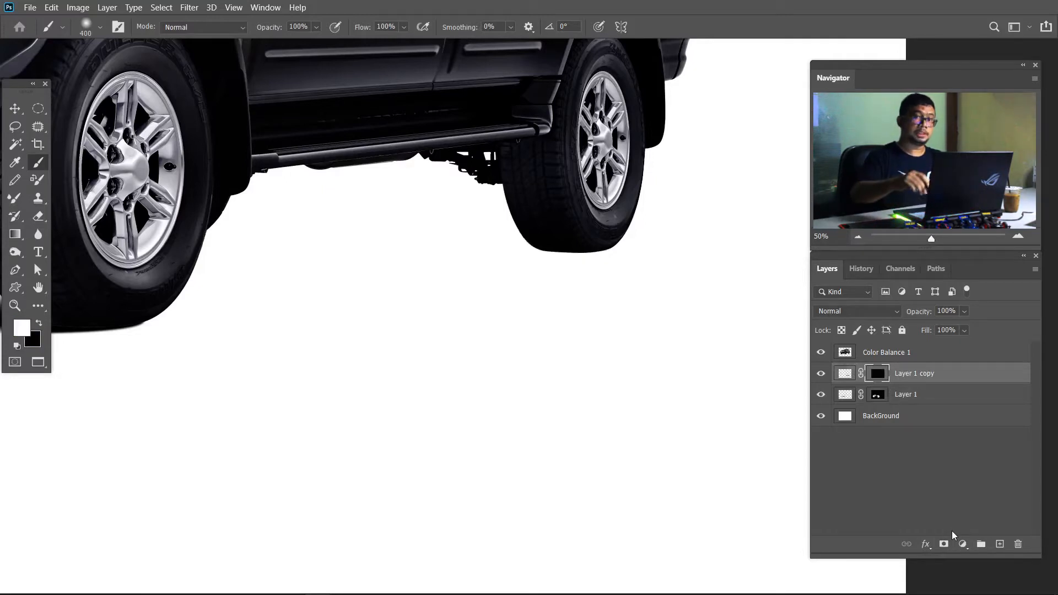
Step: Paint white on Layer 1 copy's mask at brush size 700 to reveal the shadow beside the rear tyre and behind the near front tyre
key(bracketright)
key(bracketright)
key(bracketright)
mouse_move(557, 243)
mouse_down()
mouse_move(539, 244)
mouse_move(560, 241)
mouse_up()
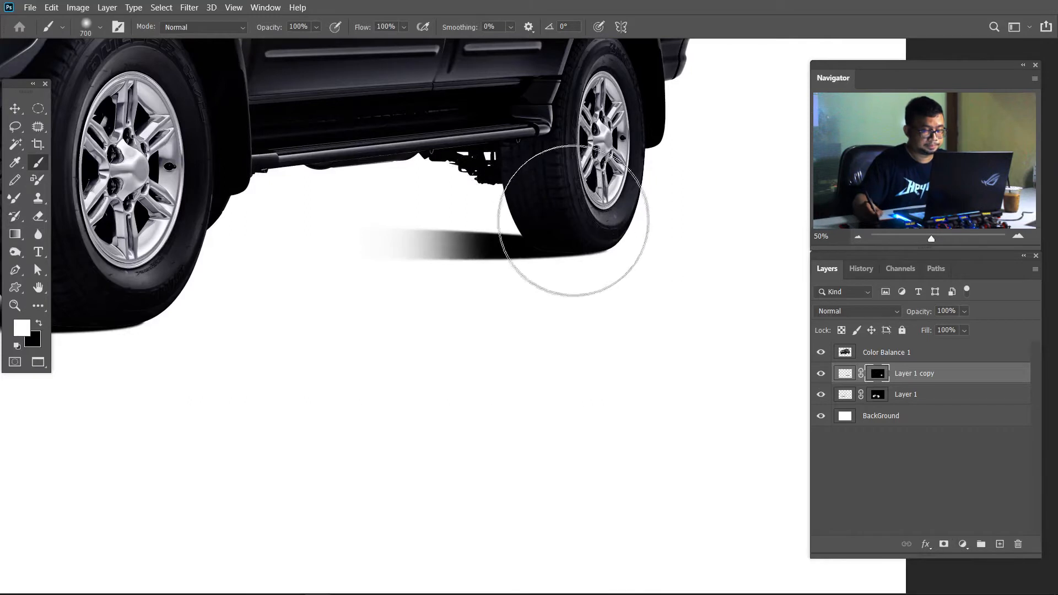
drag(177, 203, 204, 218)
Step: Fade the upper and lower edges of the shadow between the front and rear tyres by painting black on Layer 1 copy's mask at brush size 100
key(bracketleft)
key(bracketleft)
key(bracketleft)
key(bracketleft)
key(bracketleft)
key(bracketleft)
key(bracketleft)
key(x)
key(bracketleft)
key(bracketleft)
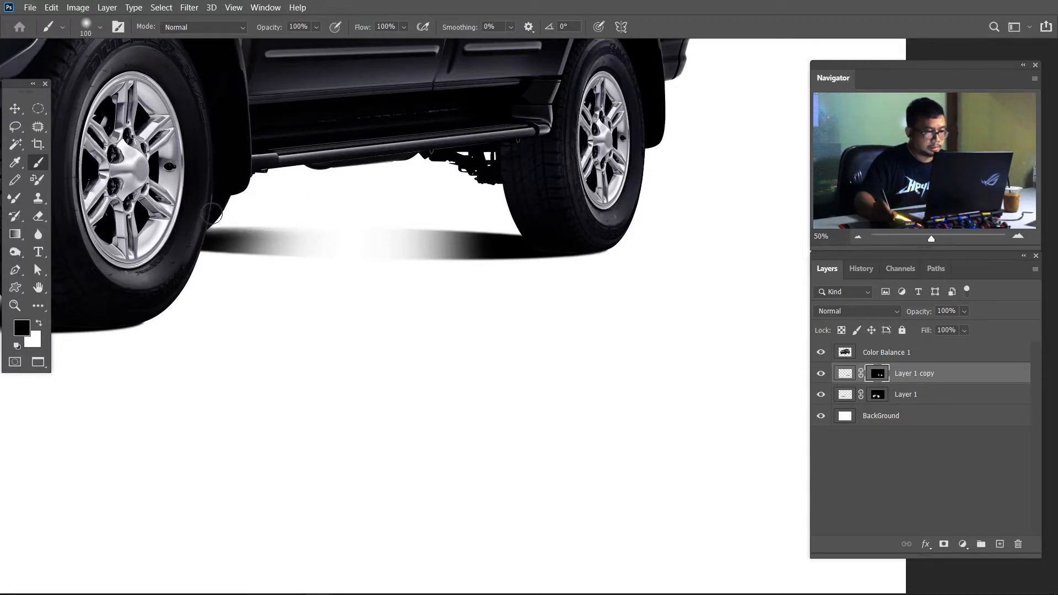
drag(499, 224, 368, 224)
drag(525, 276, 349, 276)
drag(534, 274, 394, 268)
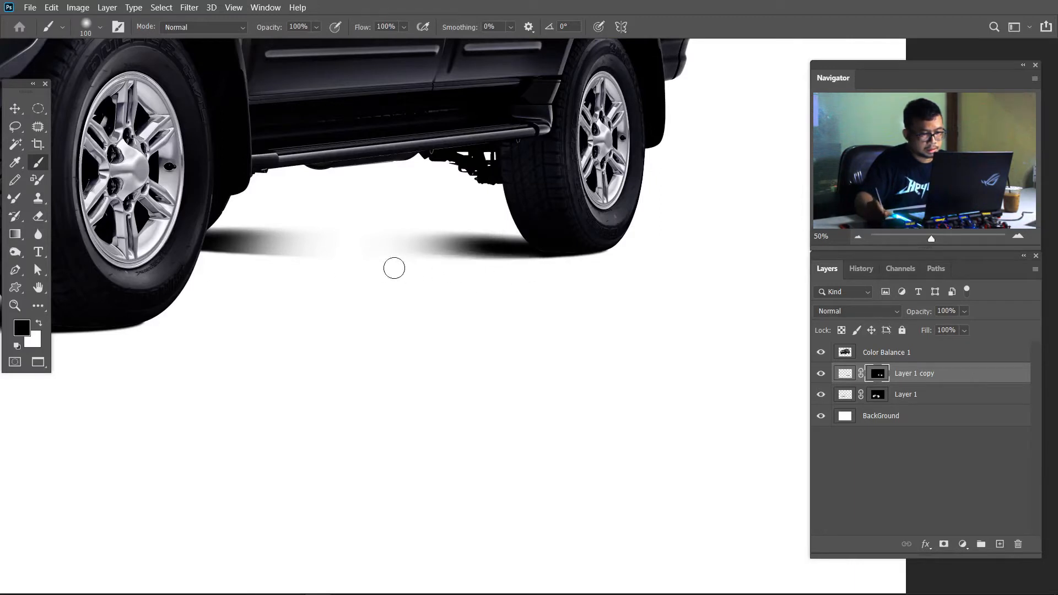
mouse_move(523, 273)
mouse_down()
mouse_move(200, 265)
mouse_move(315, 267)
mouse_up()
drag(207, 214, 481, 223)
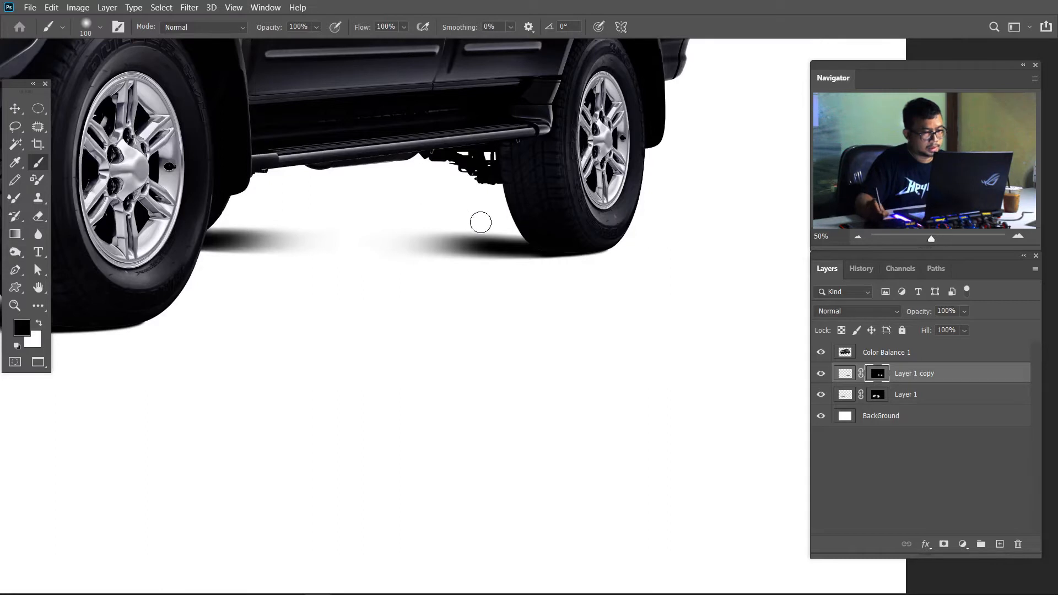
Step: Soften the shadow between the front and rear tyres on Layer 1 copy's mask with the black brush enlarged to size 600
key(bracketright)
key(bracketright)
key(bracketright)
key(bracketright)
key(bracketright)
key(bracketright)
key(bracketright)
key(bracketright)
mouse_move(449, 168)
mouse_down()
mouse_move(373, 188)
mouse_move(280, 189)
mouse_move(275, 174)
mouse_move(401, 197)
mouse_up()
drag(367, 346, 586, 340)
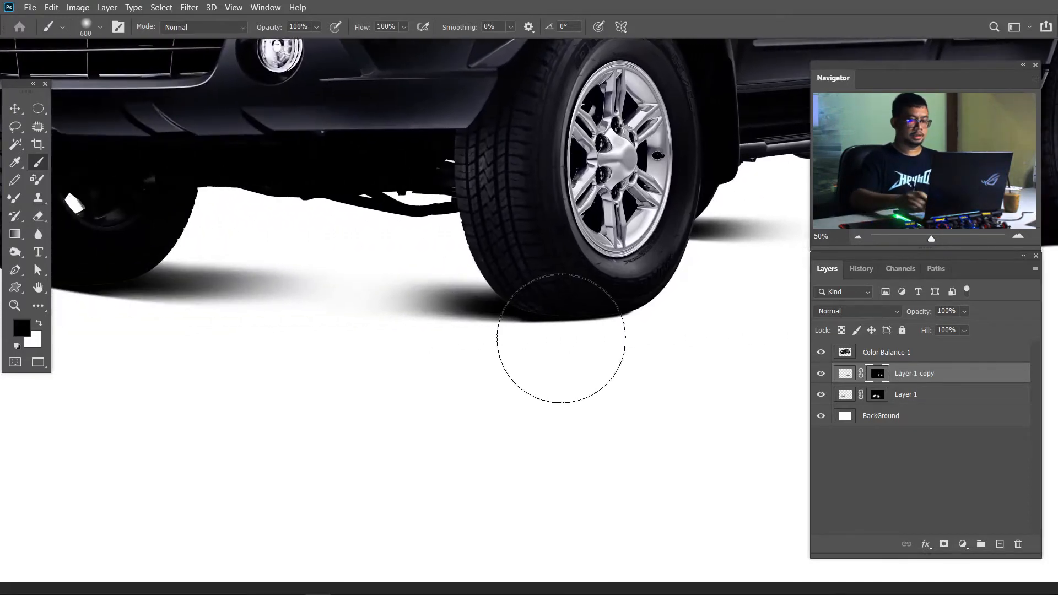
Step: Add a new empty layer above Layer 1 copy and make black the foreground colour
key(ctrl+minus)
key(ctrl+minus)
key(ctrl+minus)
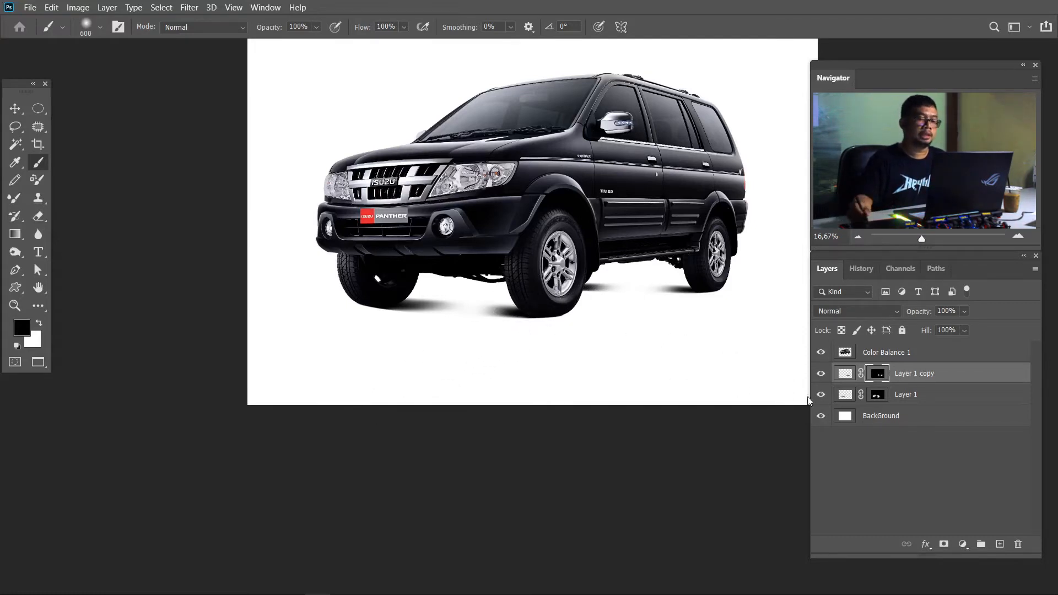
click(993, 545)
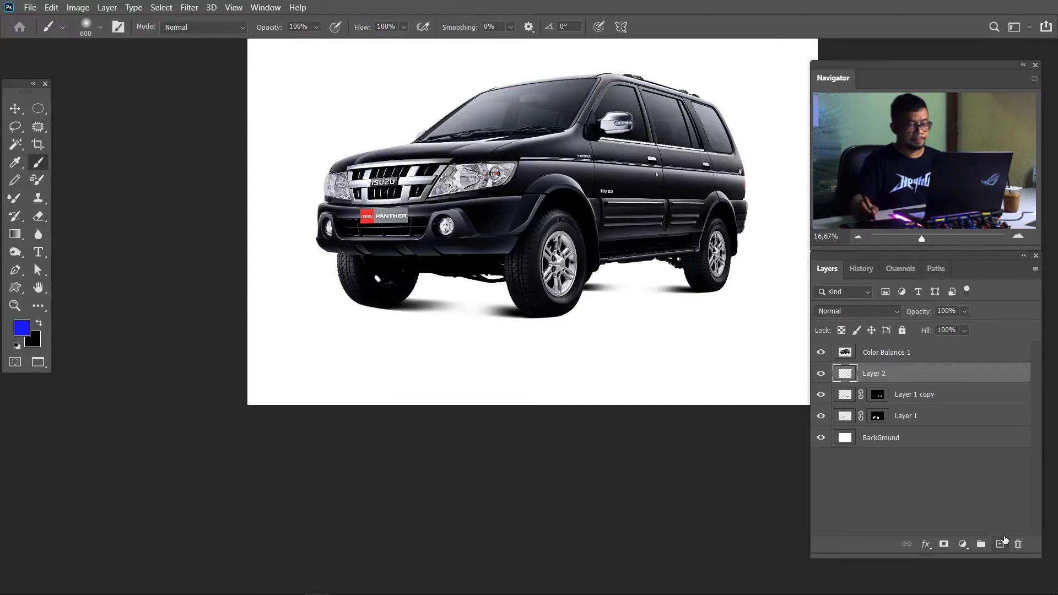
key(x)
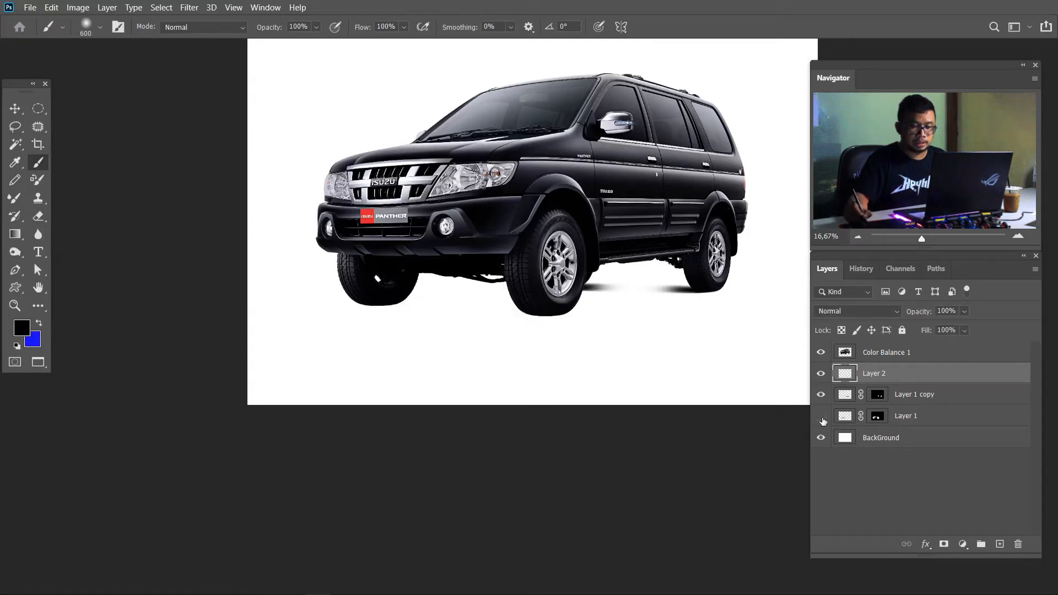
Step: Rename Layer 1 as SHADOW 1, Layer 1 copy as SHADOW 2 and Layer 2 as SHADOW MASTER
double_click(909, 417)
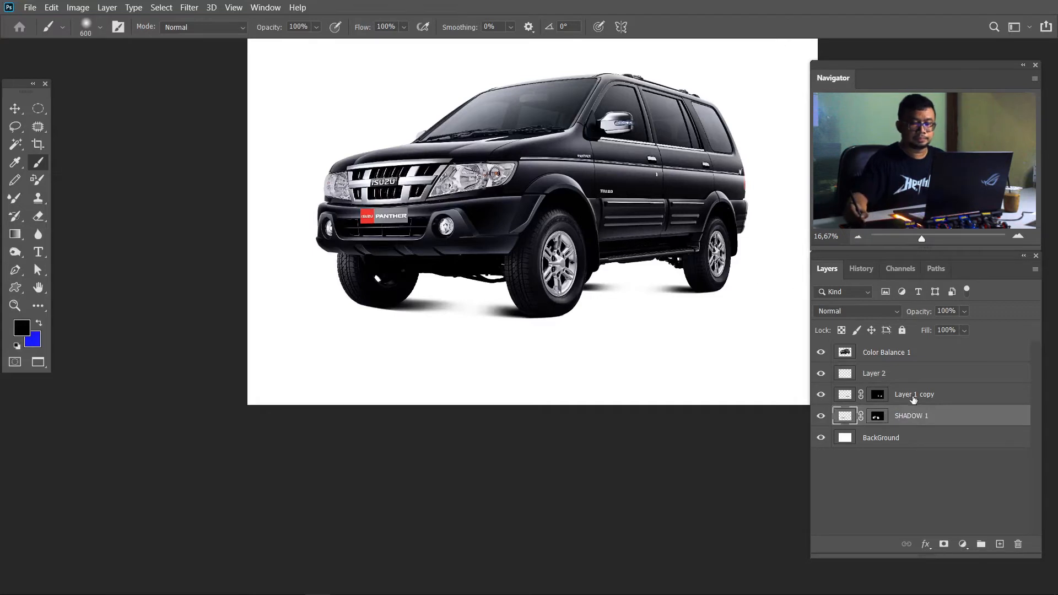
double_click(915, 396)
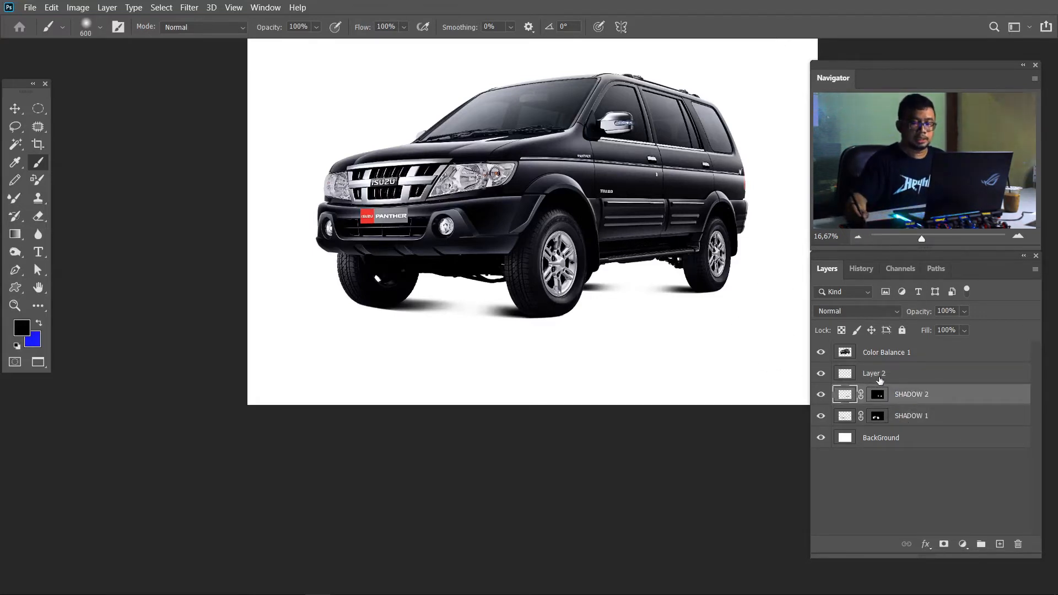
double_click(877, 374)
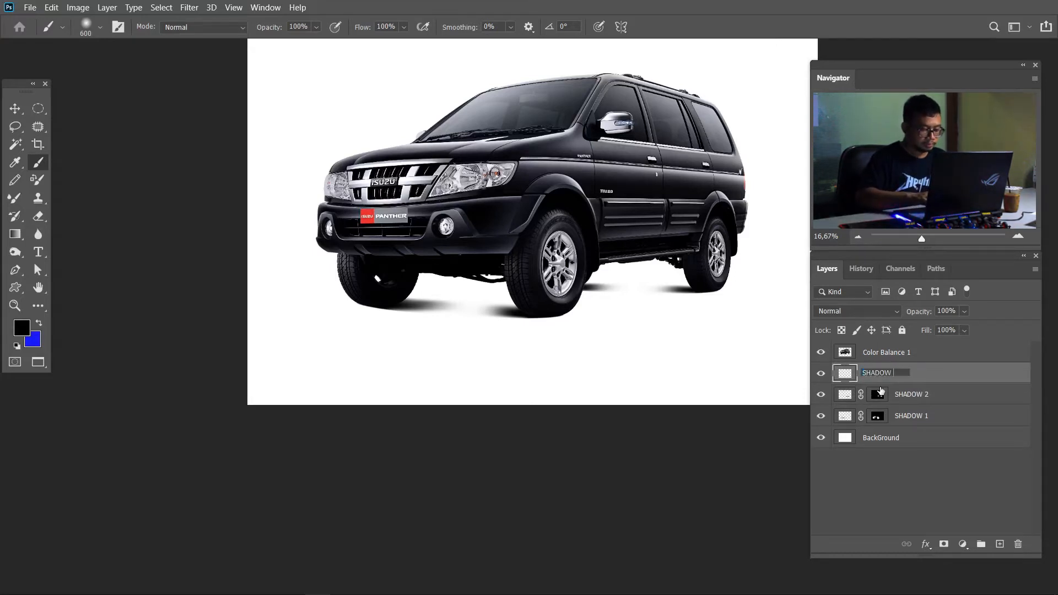
key(Return)
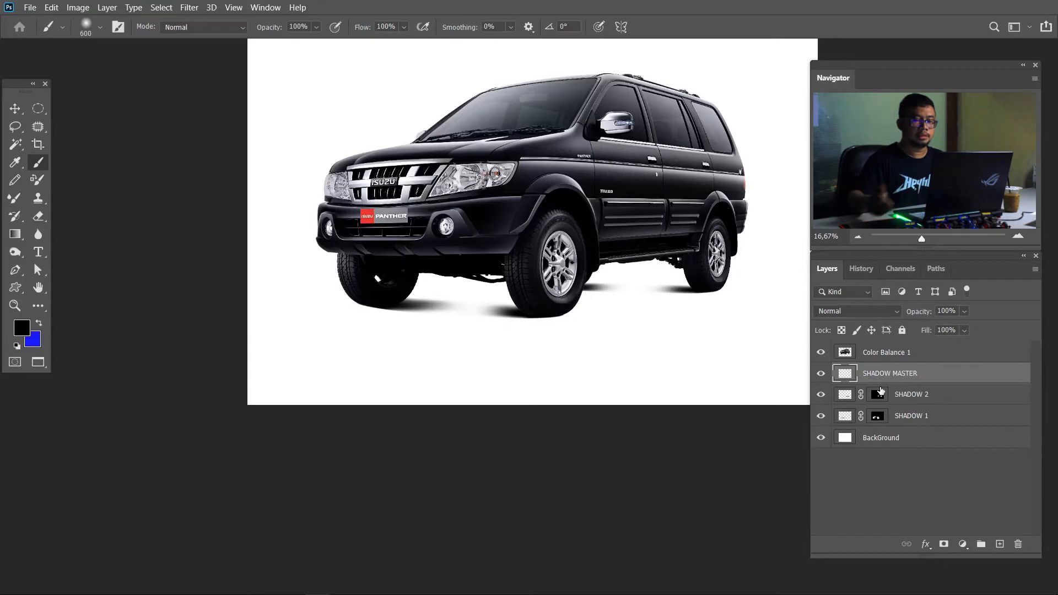
Step: Paint a broad black shadow beneath the whole car on SHADOW MASTER at brush size 600 and add a layer mask to the layer
drag(505, 343, 430, 355)
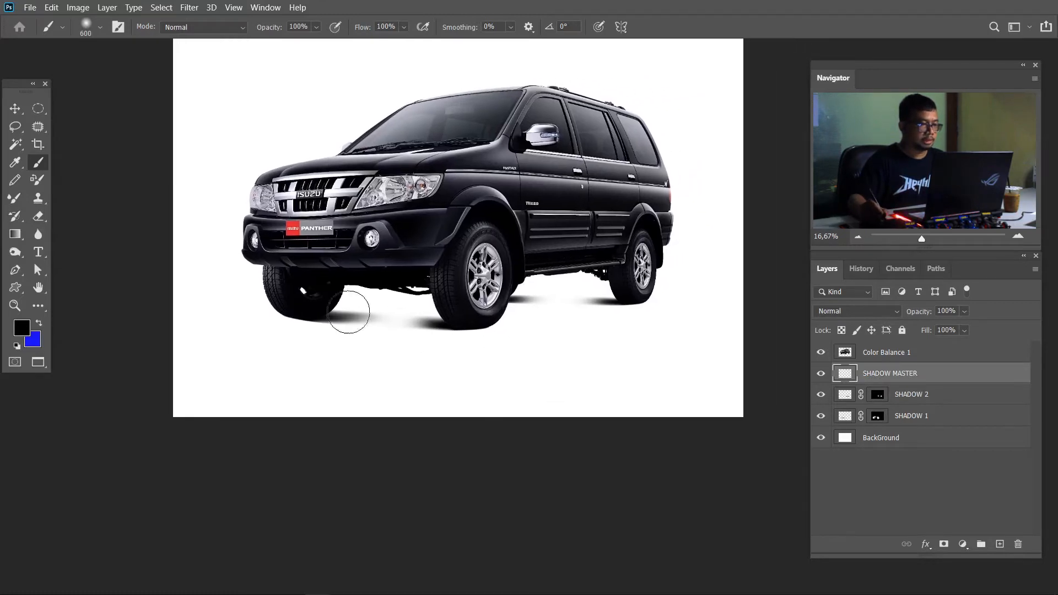
mouse_move(276, 319)
mouse_down()
mouse_move(579, 279)
mouse_move(312, 307)
mouse_move(378, 338)
mouse_move(649, 283)
mouse_move(251, 304)
mouse_move(464, 343)
mouse_move(683, 283)
mouse_move(285, 319)
mouse_move(456, 337)
mouse_move(683, 284)
mouse_move(229, 319)
mouse_up()
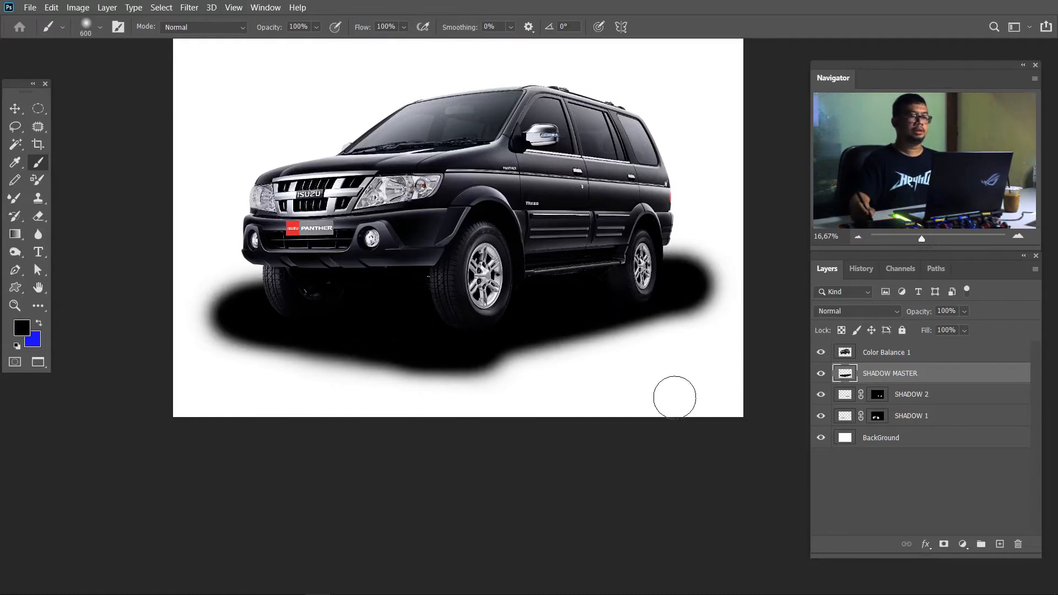
click(944, 545)
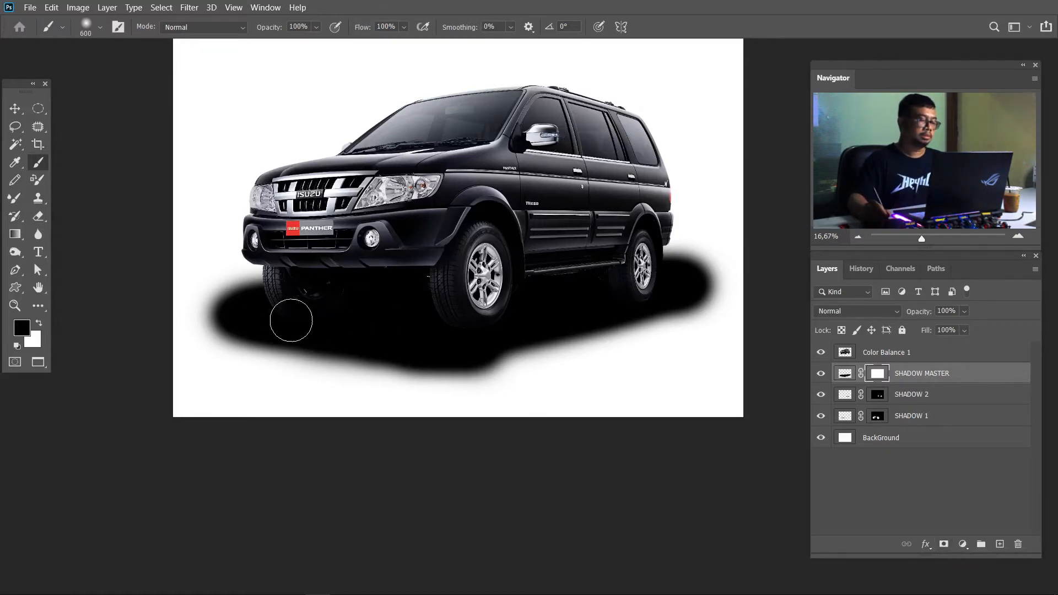
drag(297, 318, 378, 327)
key(ctrl+z)
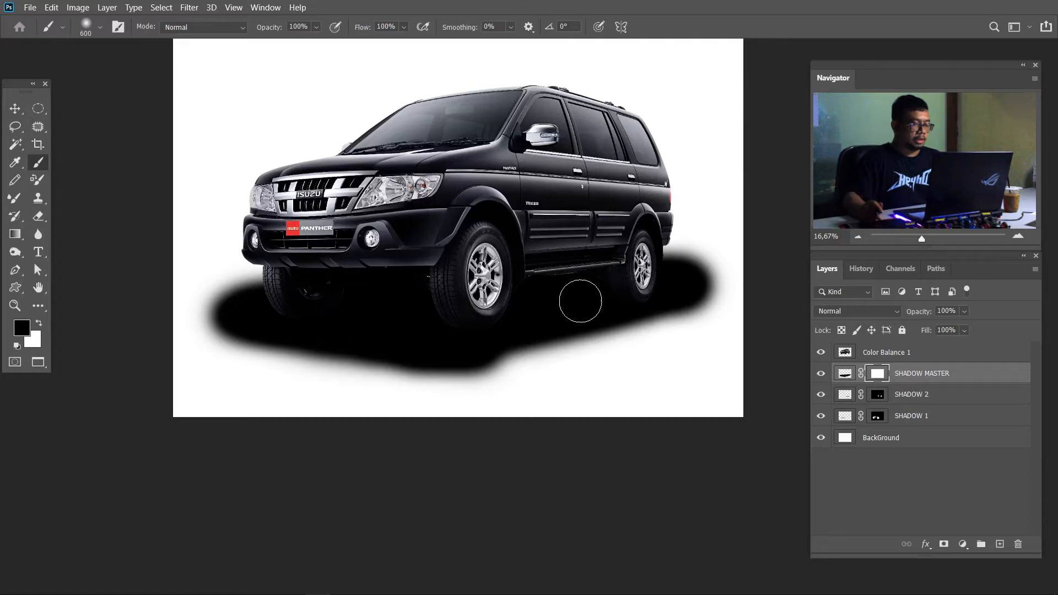
Step: Trim the shadow along the car's near side with a straight diagonal edge by painting black on SHADOW MASTER's mask at brush size 400
key(ctrl+plus)
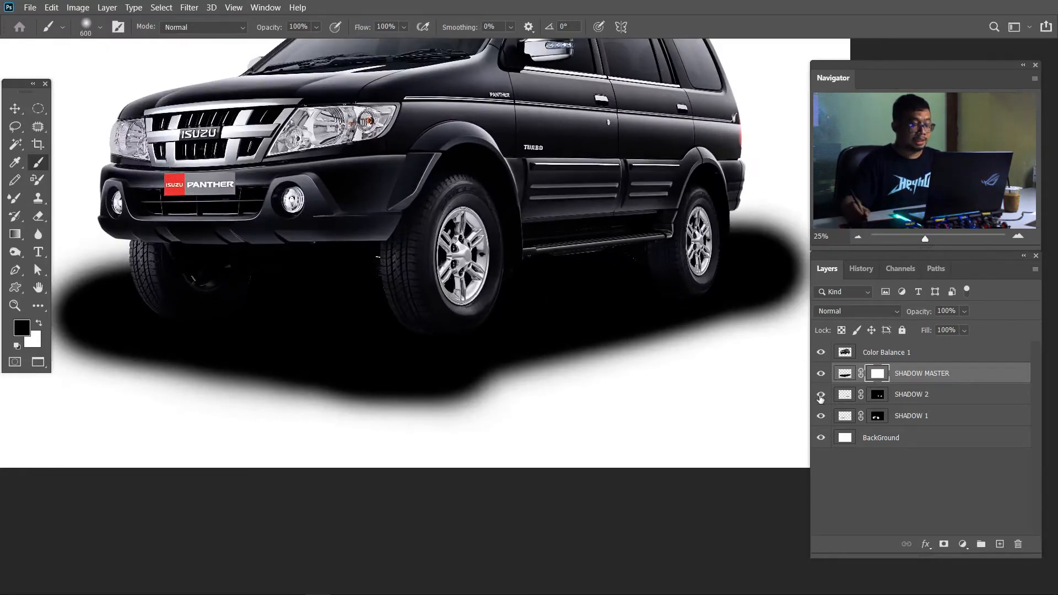
drag(492, 364, 475, 368)
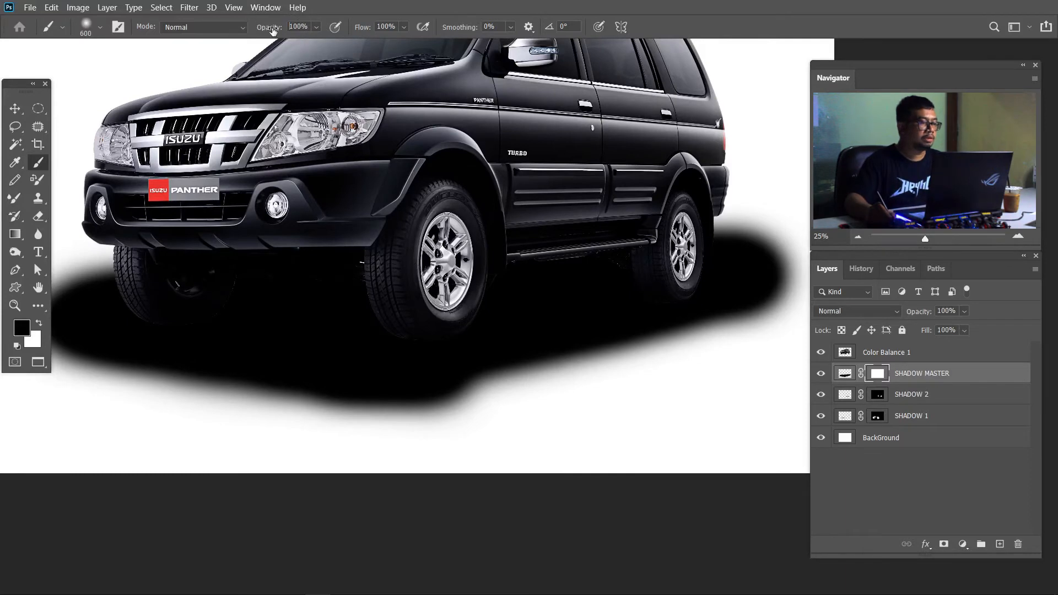
drag(486, 152, 427, 109)
key(bracketleft)
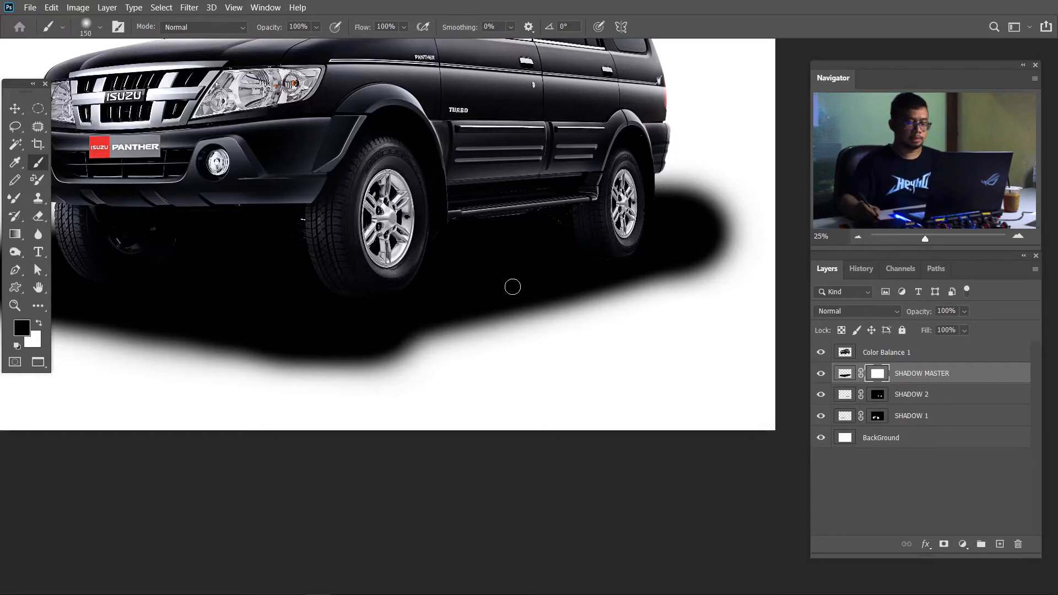
key(bracketright)
key(bracketright)
key(bracketright)
mouse_move(237, 367)
mouse_down()
mouse_move(612, 283)
mouse_move(733, 242)
mouse_up()
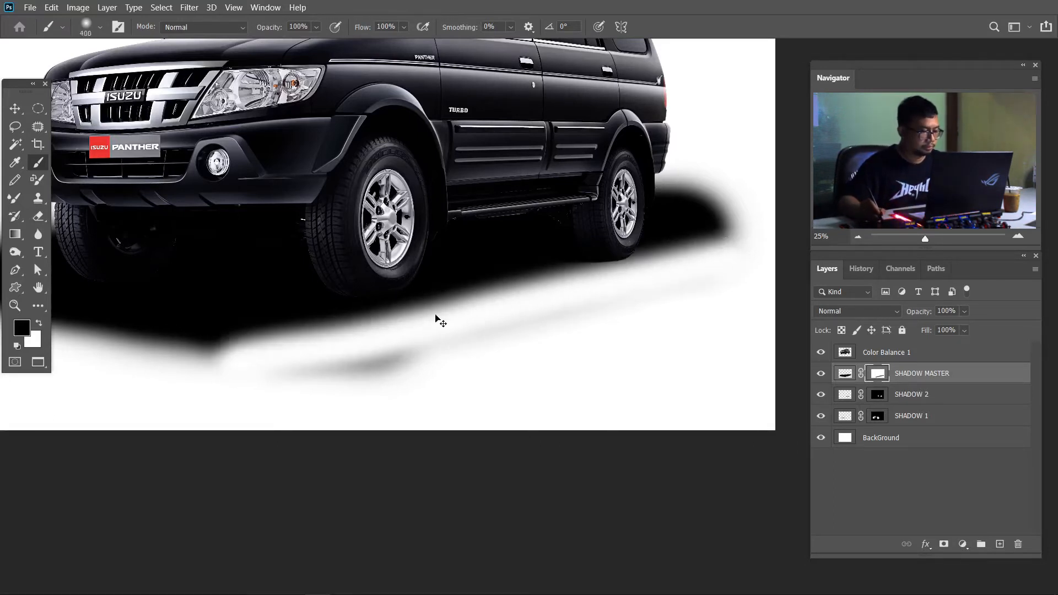
key(ctrl+z)
mouse_move(220, 366)
mouse_down()
mouse_move(653, 296)
mouse_move(746, 257)
mouse_up()
mouse_move(413, 358)
mouse_down()
mouse_move(236, 382)
mouse_move(767, 258)
mouse_move(205, 403)
mouse_move(491, 319)
mouse_move(700, 283)
mouse_move(331, 335)
mouse_up()
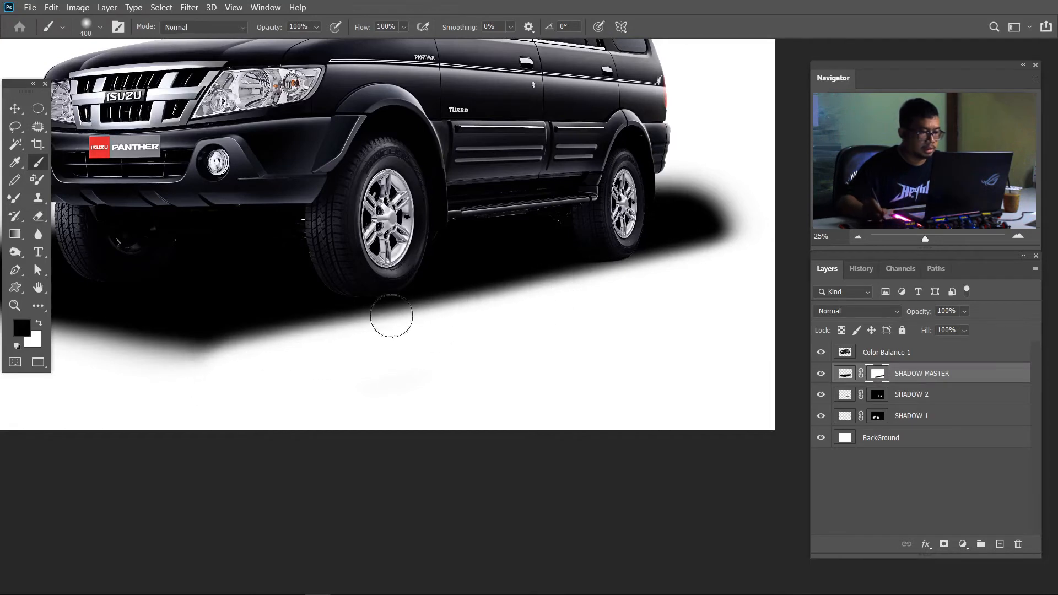
Step: Trim the shadow's far edge behind the front tyres and around the rear tyre by painting black on SHADOW MASTER's mask
scroll(385, 314, left, 5)
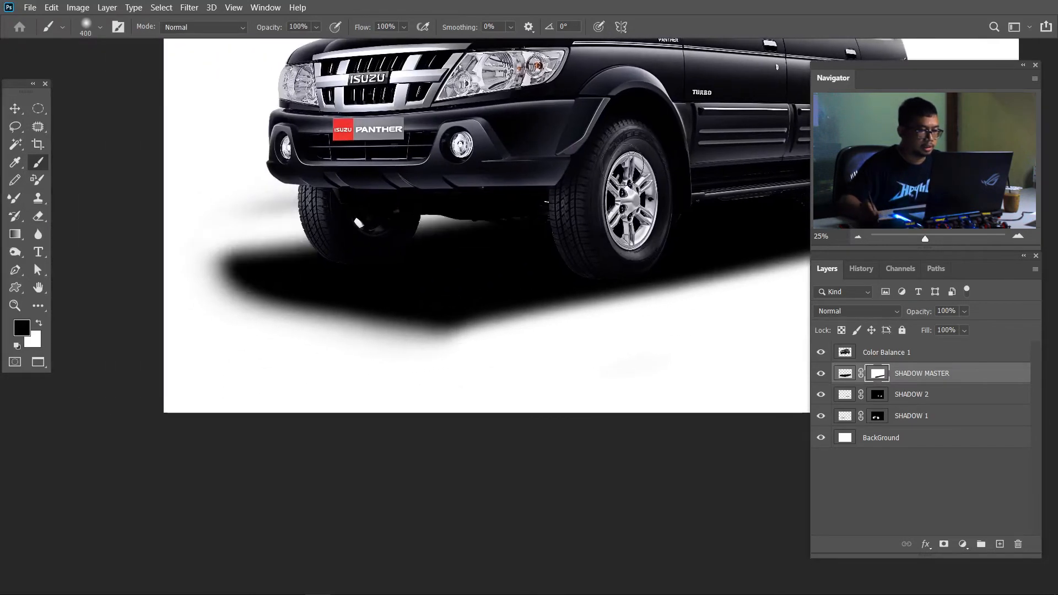
drag(214, 230, 678, 176)
mouse_move(225, 237)
mouse_down()
mouse_move(640, 181)
mouse_move(572, 183)
mouse_up()
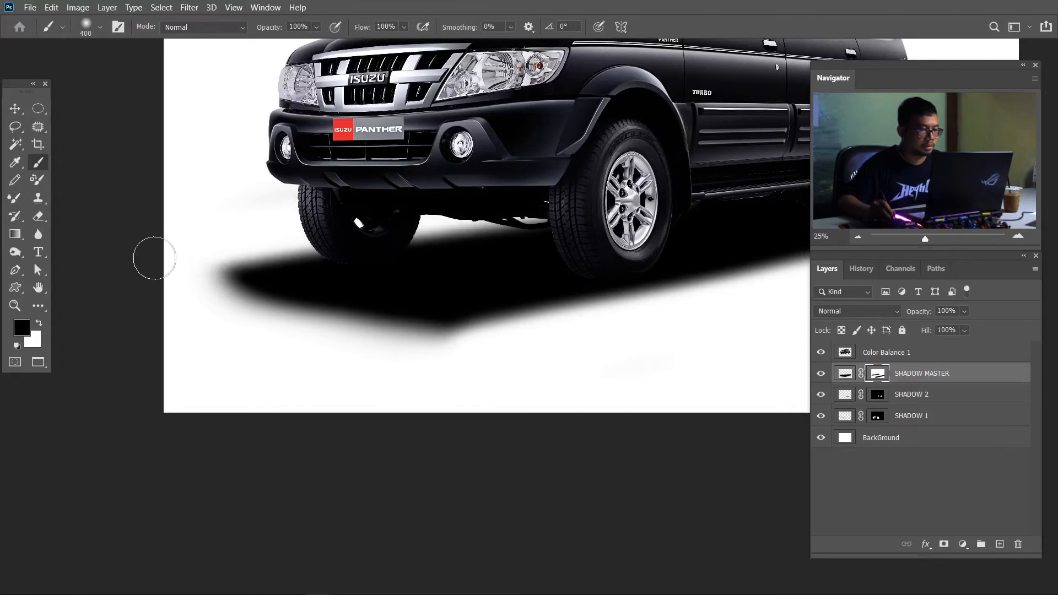
scroll(427, 237, right, 4)
mouse_move(490, 203)
mouse_down()
mouse_move(781, 216)
mouse_move(751, 197)
mouse_move(469, 201)
mouse_move(401, 207)
mouse_move(745, 205)
mouse_move(374, 216)
mouse_up()
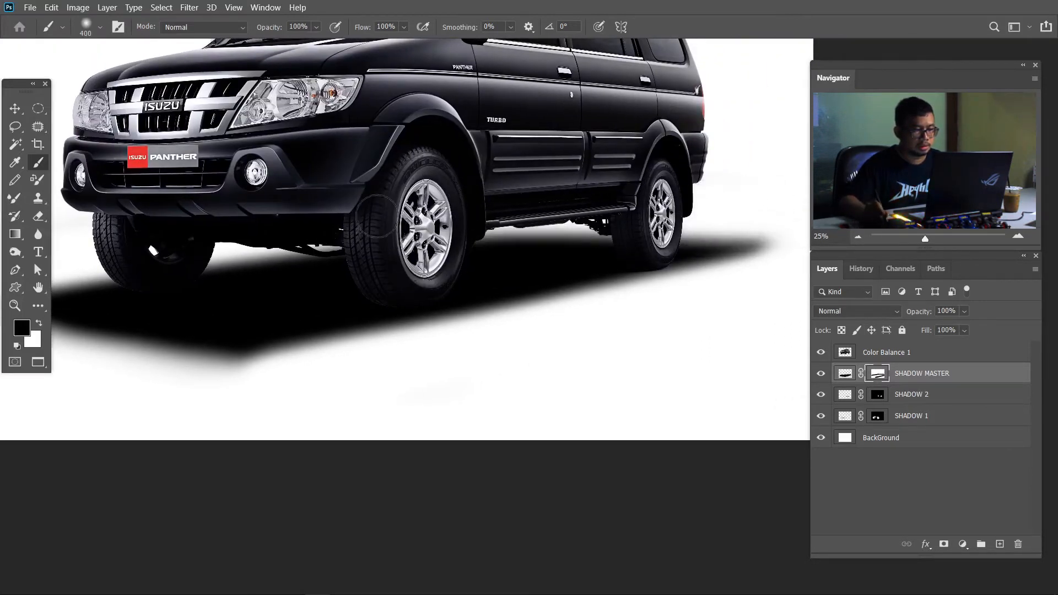
drag(469, 216, 773, 209)
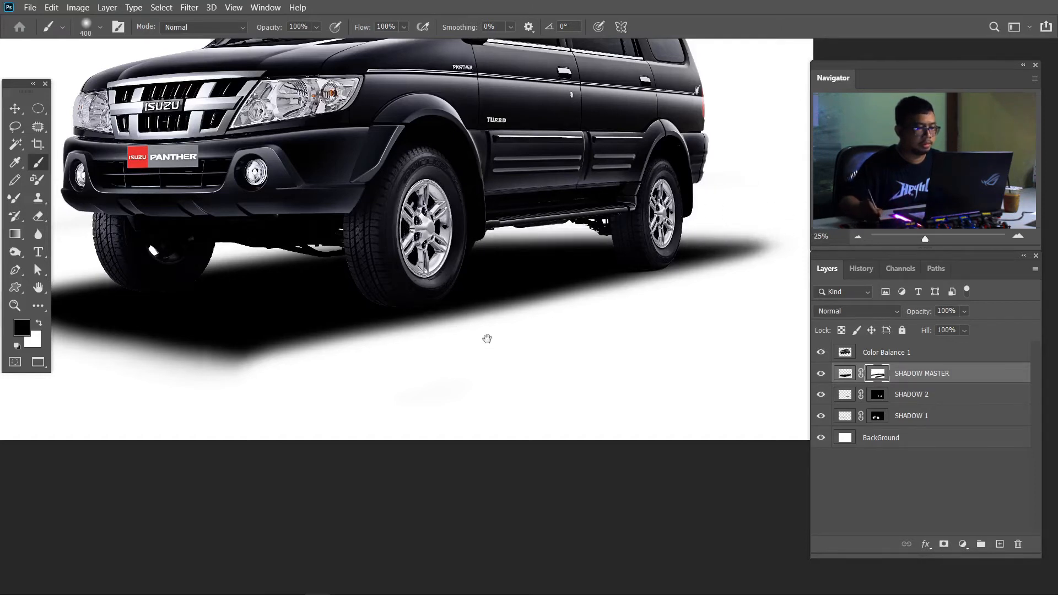
Step: Trim the shadow's front edge to a slim strip below the front tyres by painting black on SHADOW MASTER's mask
scroll(475, 345, left, 4)
mouse_move(170, 309)
mouse_down()
mouse_move(559, 350)
mouse_move(611, 337)
mouse_move(152, 354)
mouse_move(566, 319)
mouse_move(147, 319)
mouse_up()
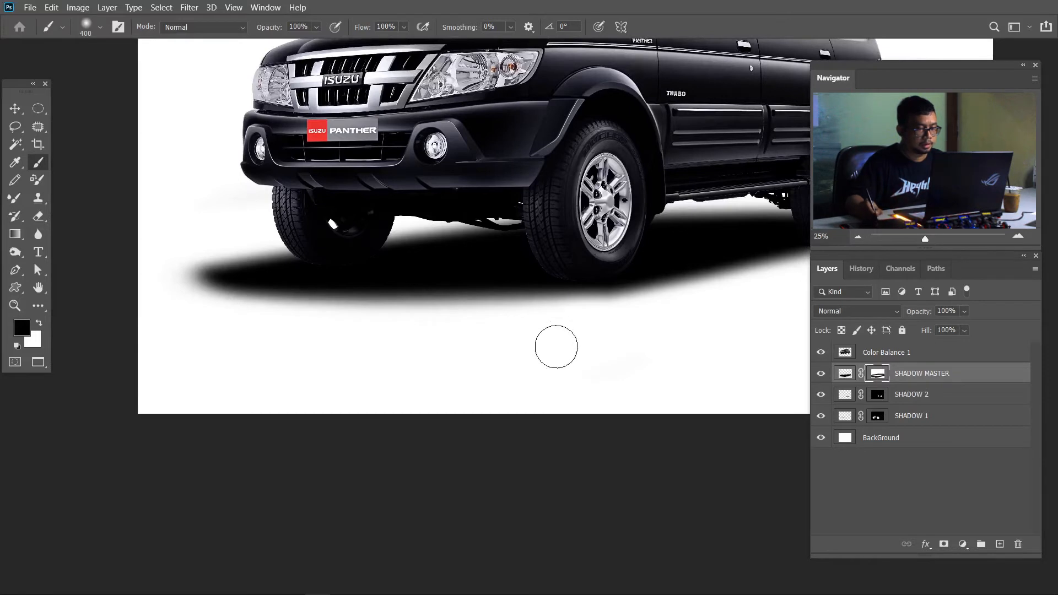
key(ctrl+z)
drag(553, 337, 71, 307)
drag(562, 338, 70, 295)
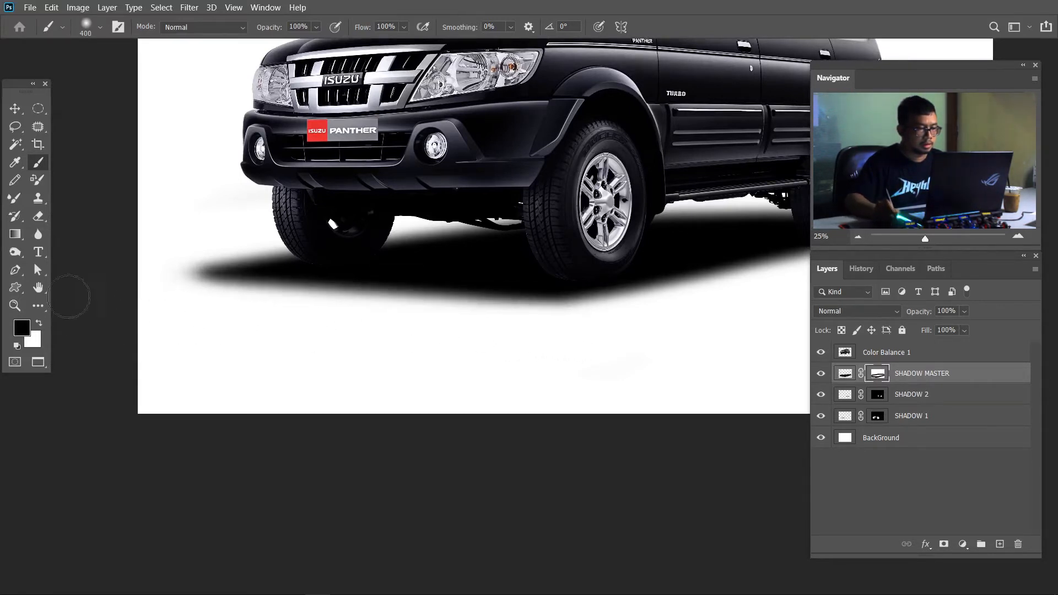
drag(302, 228, 123, 251)
drag(553, 377, 331, 396)
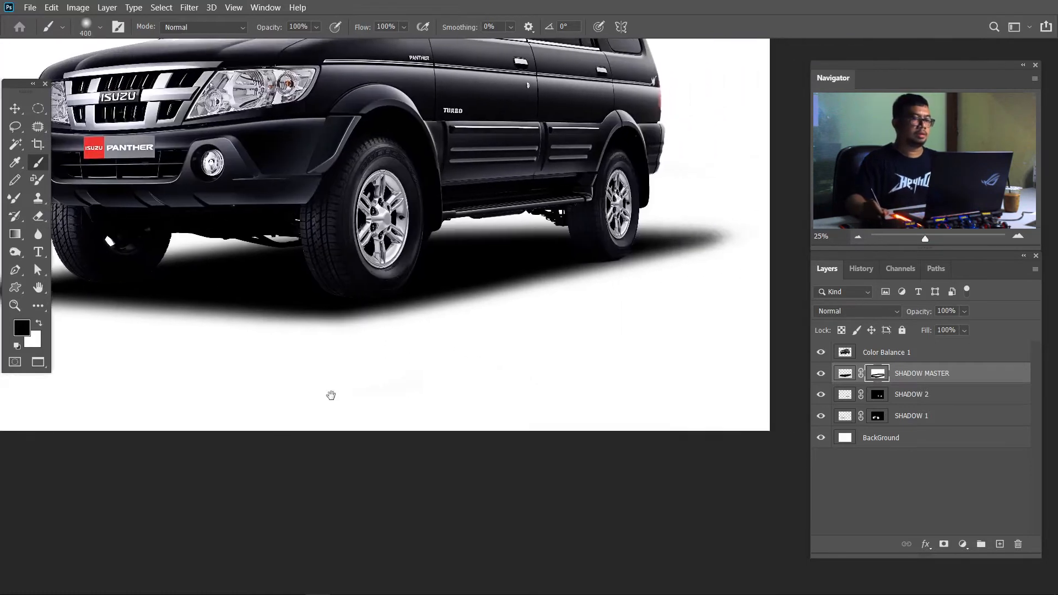
Step: Clean up the shadow's rear tip around the rear tyre by painting black on SHADOW MASTER's mask at brush size 400
drag(678, 286, 752, 264)
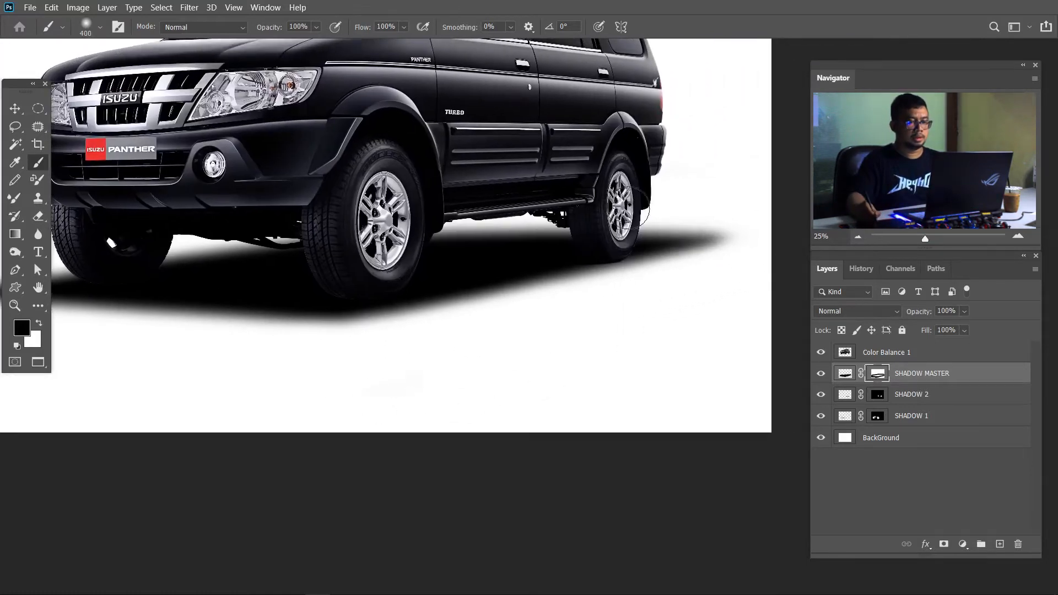
drag(615, 204, 730, 211)
drag(490, 356, 616, 338)
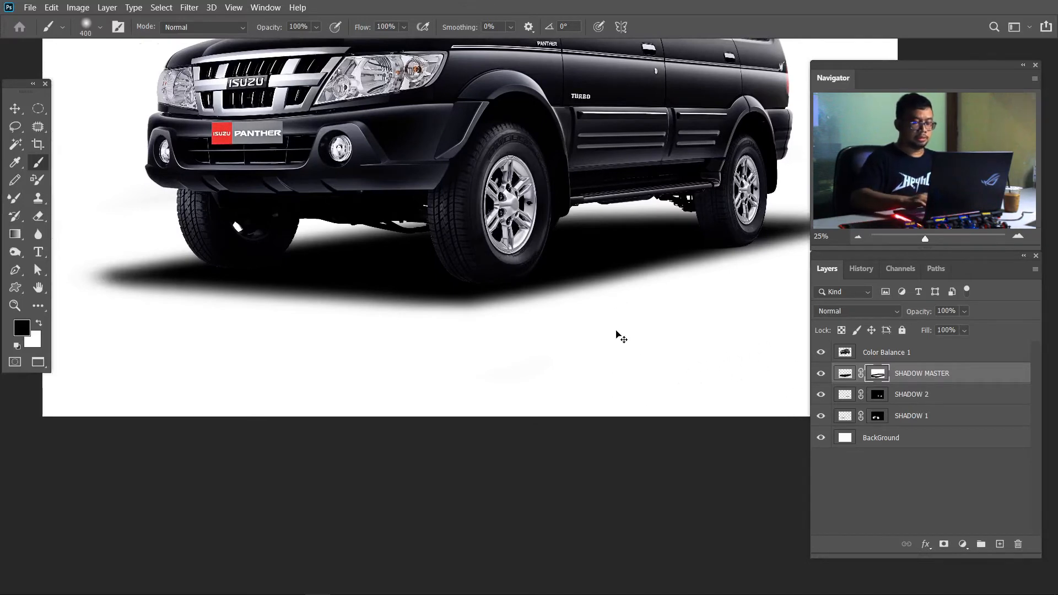
key(ctrl+minus)
key(ctrl+minus)
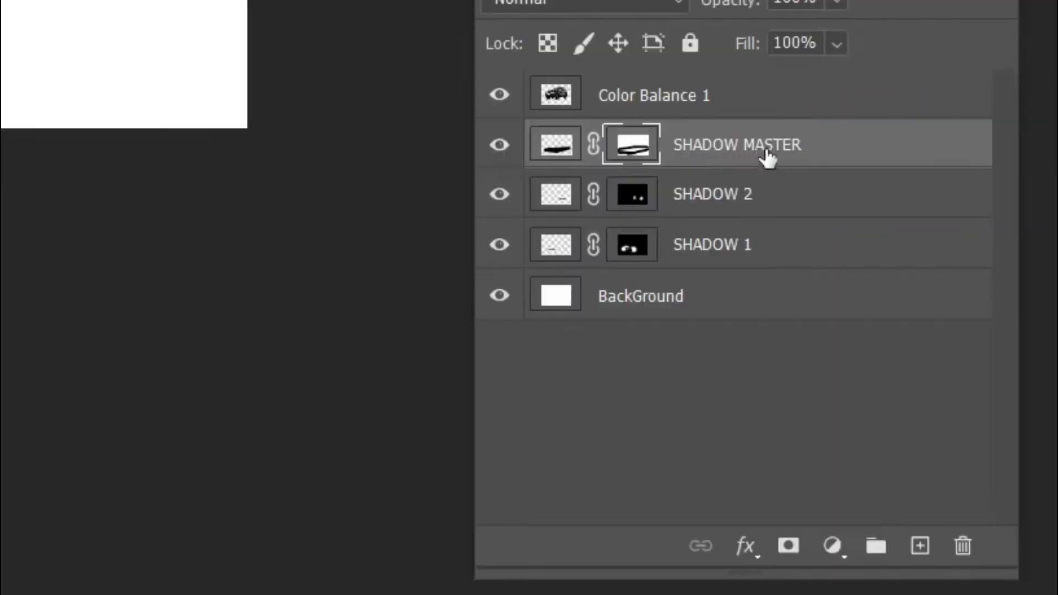
Step: Duplicate the SHADOW MASTER layer and hide the original
drag(895, 164, 919, 545)
click(499, 194)
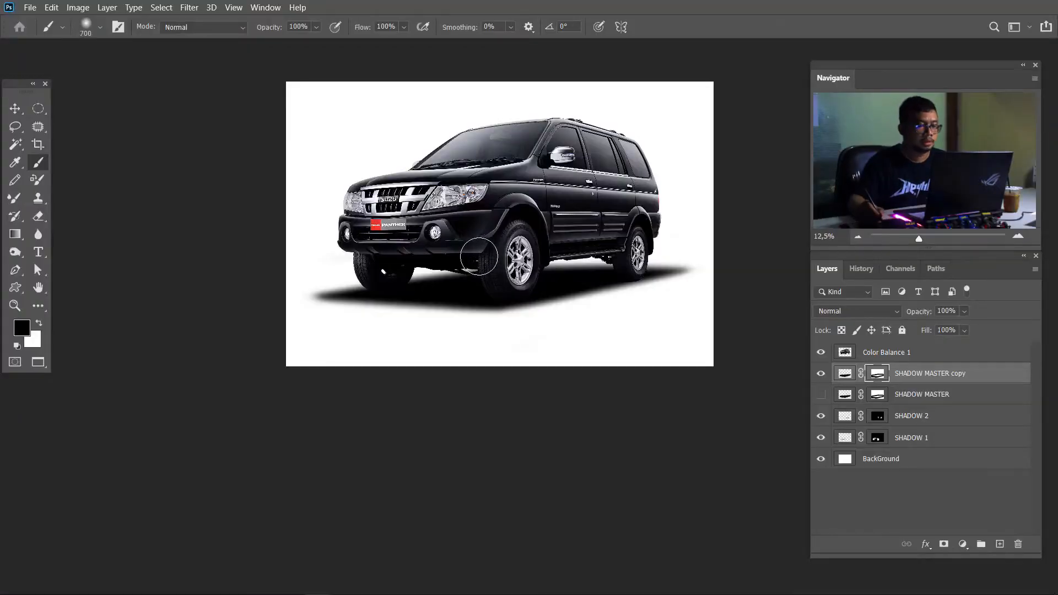
Step: Fade the shadow's rear tip, front tip and front edge by painting black on SHADOW MASTER copy's mask with a large soft brush around size 1300
key(bracketright)
key(bracketright)
key(bracketright)
mouse_move(709, 245)
mouse_down()
mouse_move(727, 253)
mouse_move(705, 248)
mouse_up()
key(bracketleft)
key(bracketleft)
key(bracketleft)
key(bracketleft)
mouse_move(333, 247)
mouse_down()
mouse_move(307, 303)
mouse_move(303, 286)
mouse_move(305, 331)
mouse_move(367, 363)
mouse_move(331, 336)
mouse_move(503, 345)
mouse_up()
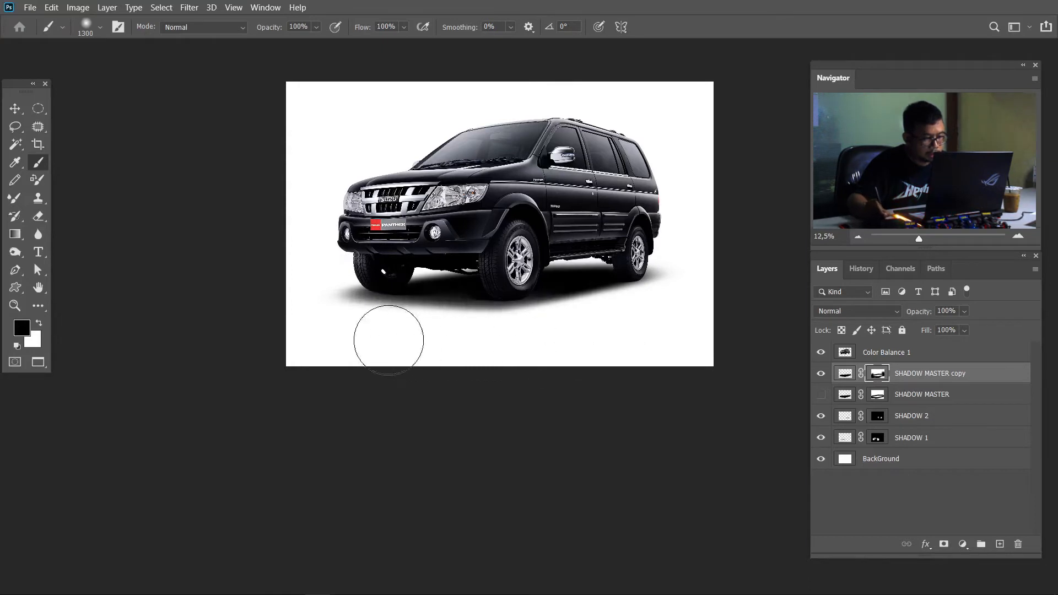
drag(373, 345, 527, 356)
Step: Soften the remaining outer shadow beneath the car by painting black on SHADOW MASTER copy's mask at brush size 1200
key(bracketleft)
key(bracketleft)
key(bracketleft)
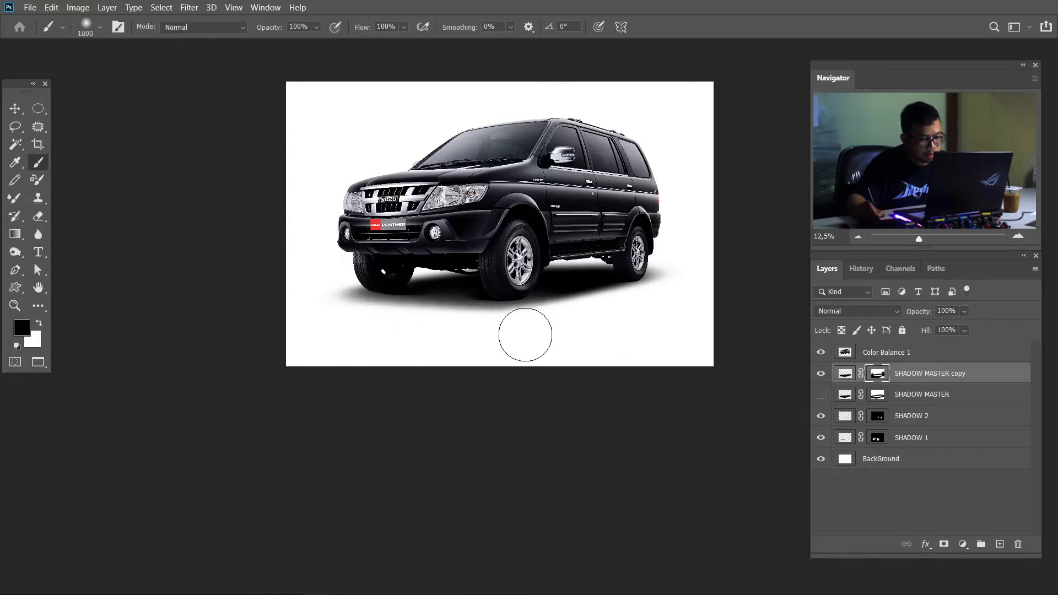
key(bracketright)
key(bracketright)
key(bracketright)
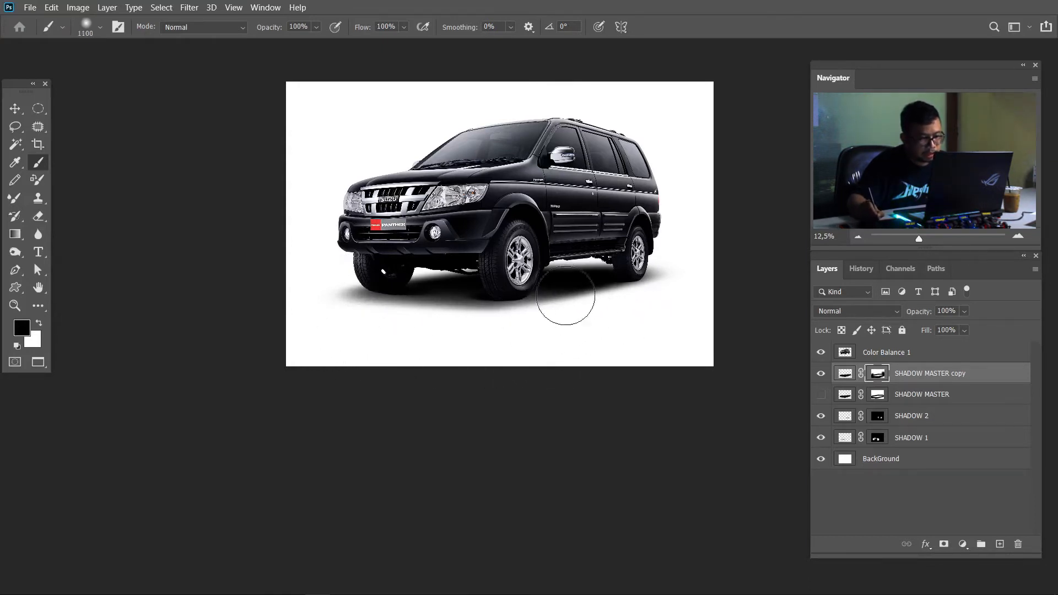
drag(395, 242, 488, 226)
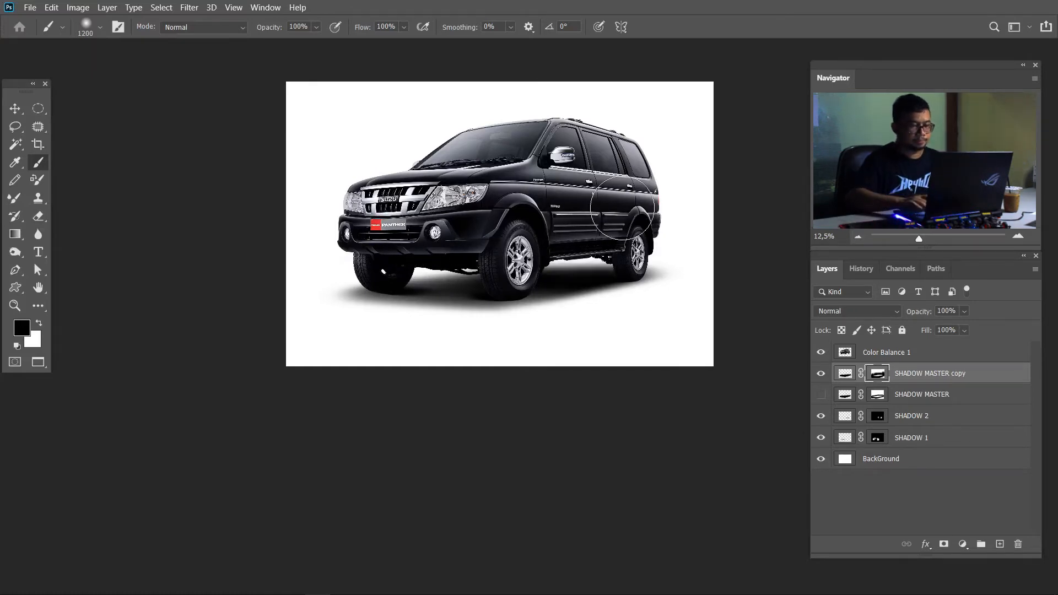
Step: Trim the shadow's near-side edge from the front tyre to behind the rear tyre by painting black on SHADOW MASTER copy's mask at brush size 175
key(ctrl+plus)
key(ctrl+plus)
key(bracketleft)
key(bracketleft)
key(bracketleft)
key(bracketleft)
key(bracketleft)
key(bracketleft)
key(bracketleft)
drag(634, 319, 479, 333)
key(bracketleft)
mouse_move(248, 327)
mouse_down()
mouse_move(520, 283)
mouse_move(364, 321)
mouse_up()
drag(243, 331, 683, 266)
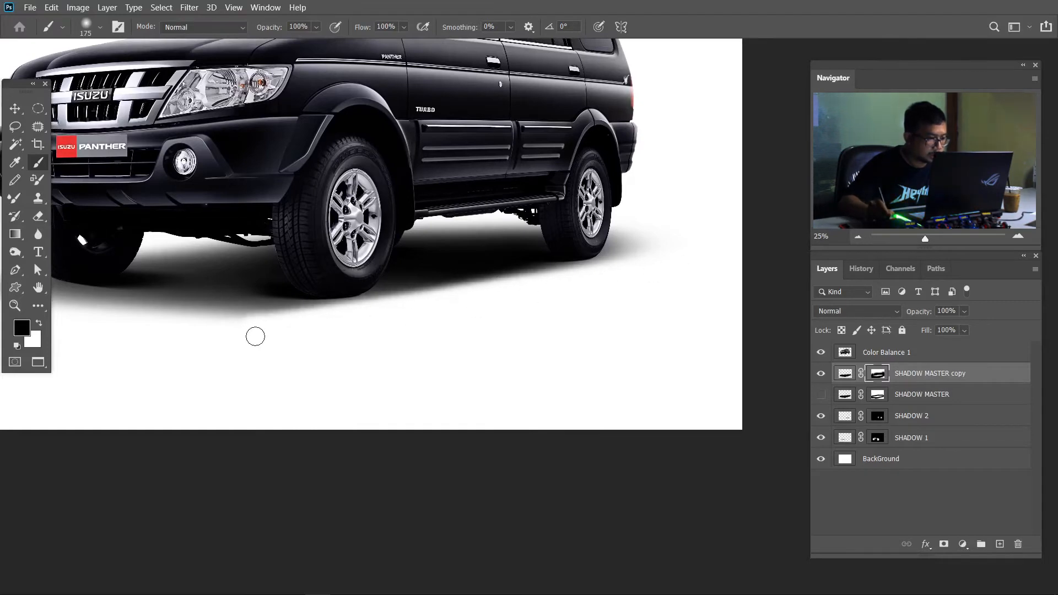
drag(404, 306, 696, 251)
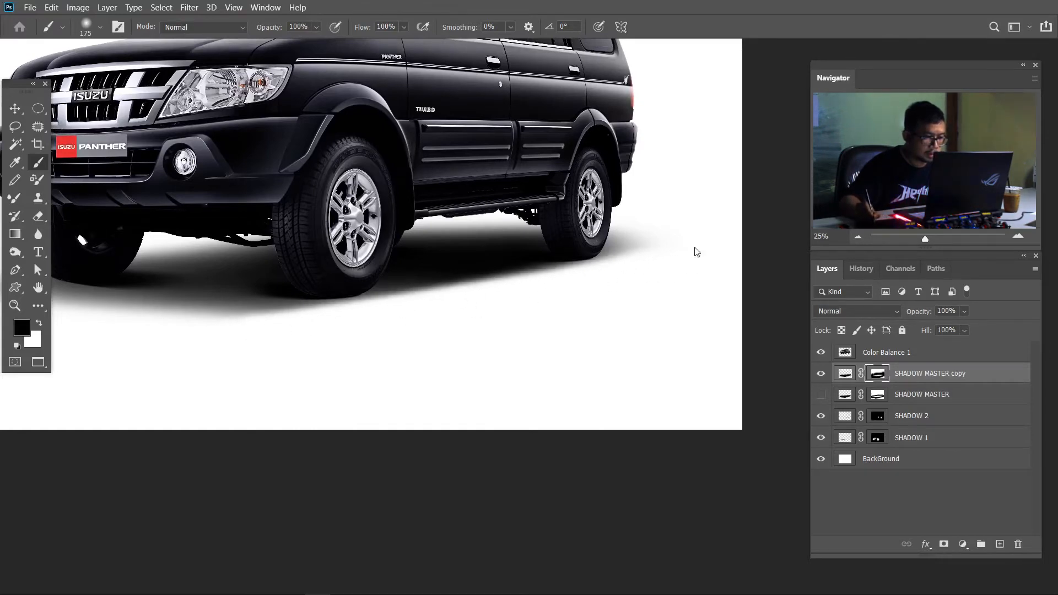
Step: Feather the near-side shadow edge between the front and rear tyres by painting black on SHADOW MASTER copy's mask at brush size 300
key(bracketright)
key(bracketright)
key(bracketright)
key(bracketright)
key(bracketright)
key(bracketright)
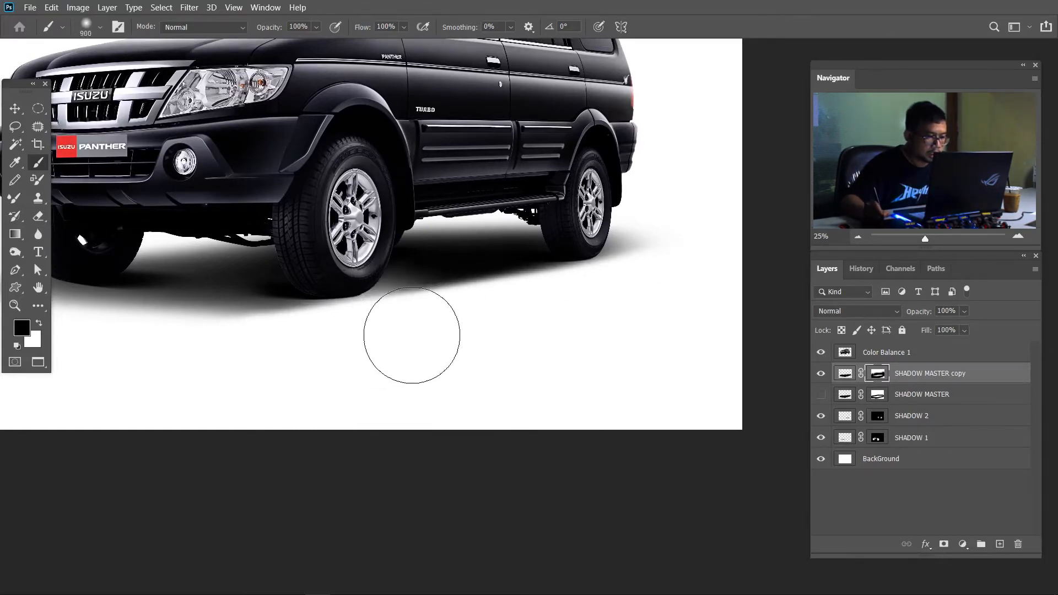
key(bracketleft)
key(bracketleft)
key(bracketleft)
drag(300, 333, 629, 279)
drag(560, 286, 710, 258)
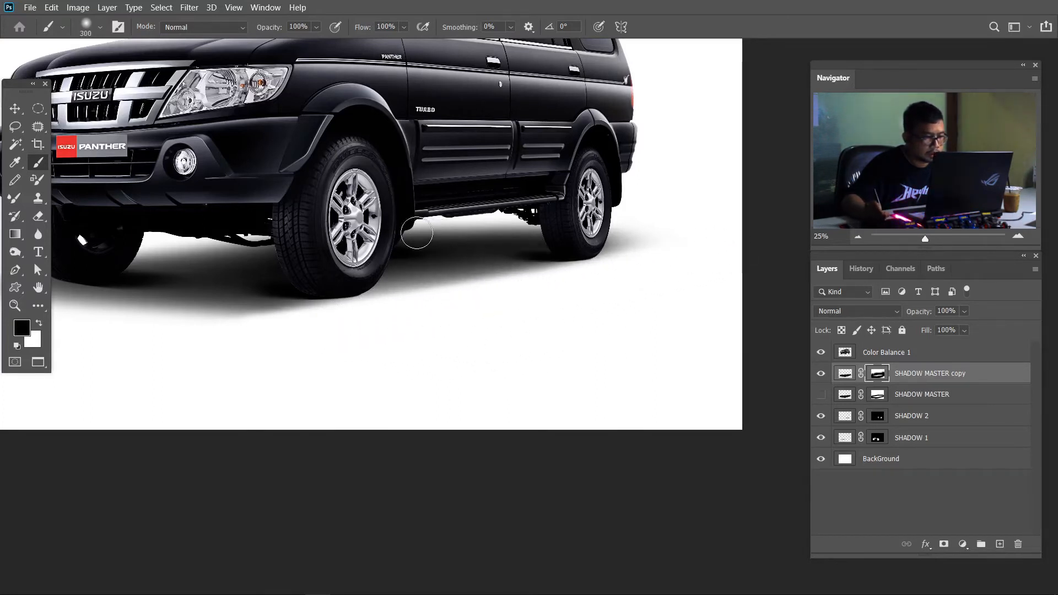
Step: Trim the shadow's far edge beneath the side sill and behind the rear tyre by painting black on the copy's mask at brush size 150
drag(400, 229, 697, 236)
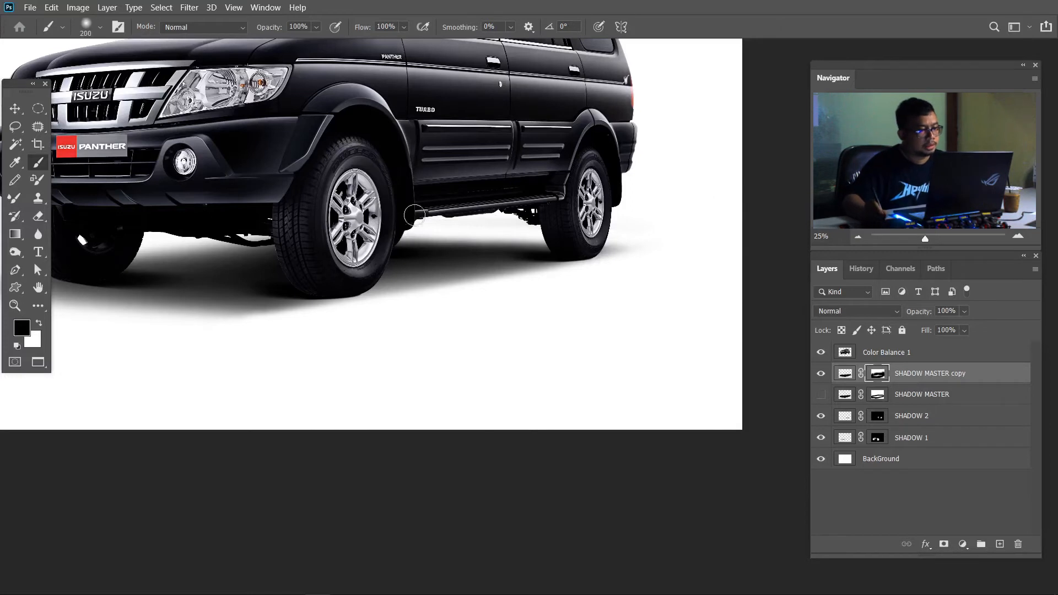
key(ctrl+z)
key(bracketright)
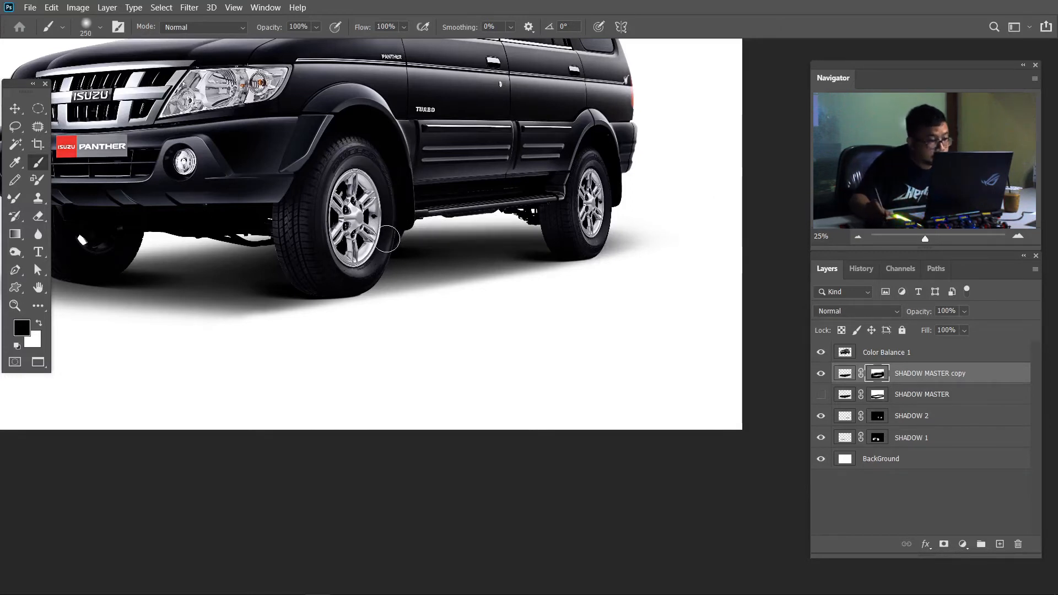
drag(409, 233, 633, 232)
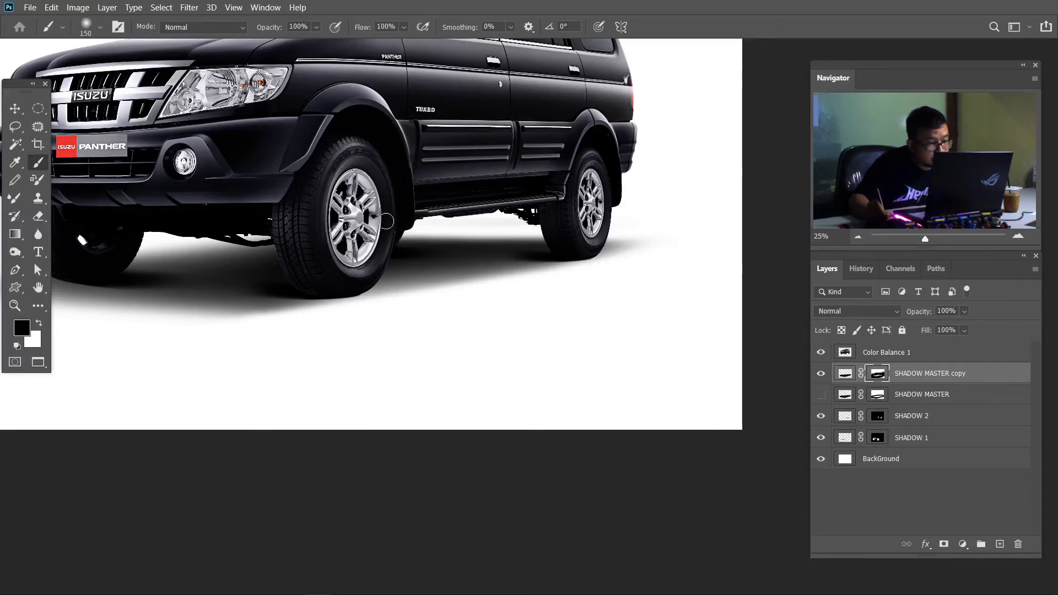
drag(395, 233, 701, 237)
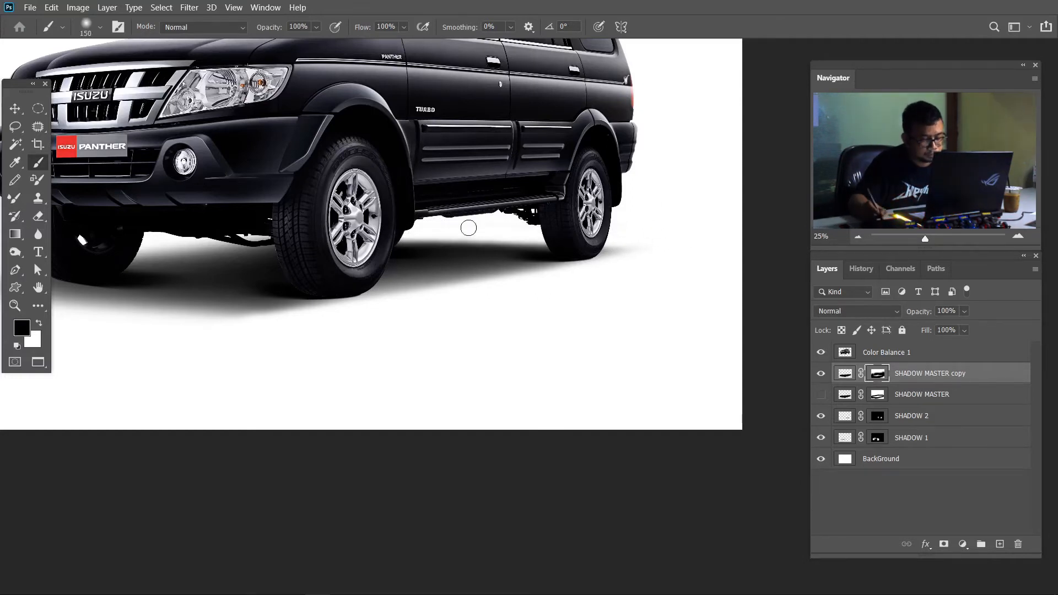
Step: Feather the far shadow edge beneath the side sill by painting black on SHADOW MASTER copy's mask at brush size 500
key(bracketright)
key(bracketright)
key(bracketright)
key(bracketright)
mouse_move(398, 208)
mouse_down()
mouse_move(555, 201)
mouse_move(399, 204)
mouse_move(546, 210)
mouse_move(411, 205)
mouse_up()
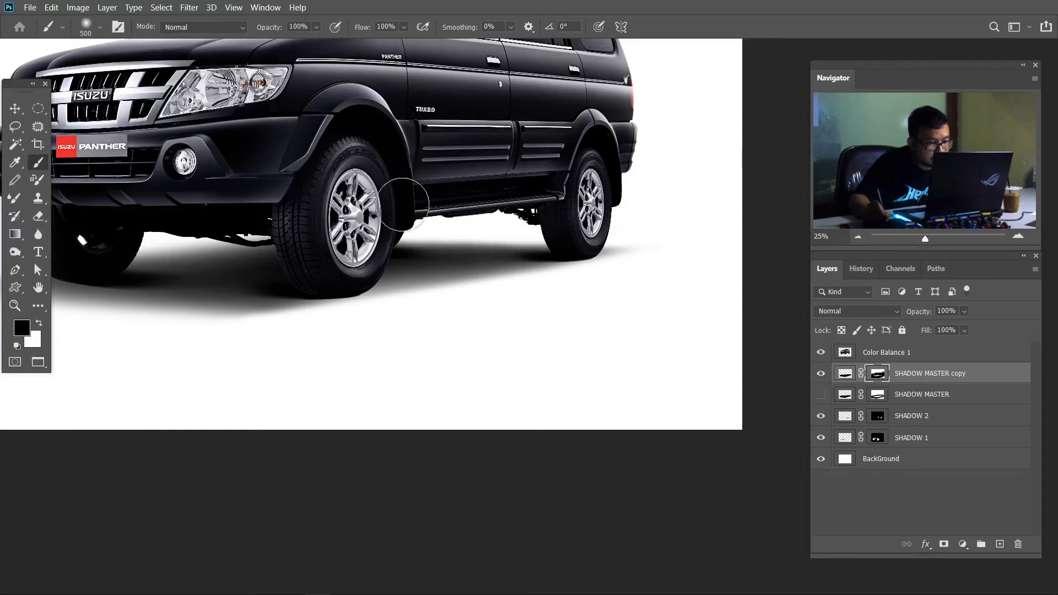
drag(537, 208, 446, 208)
key(bracketleft)
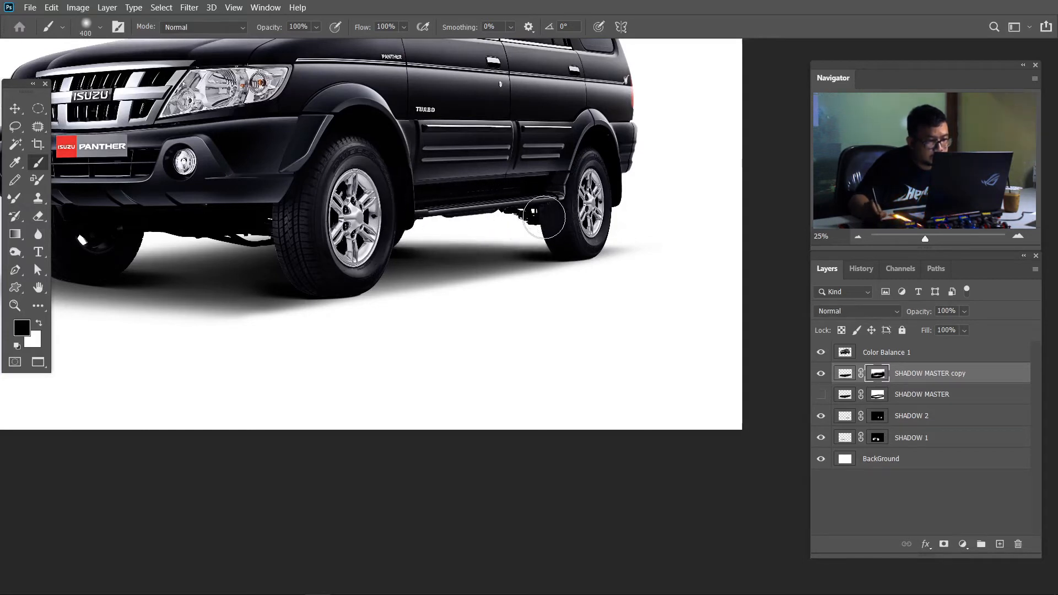
Step: Fade the shadow behind the rear tyre at brush size 600 and below the near front tyre at brush size 500 on the copy's mask
key(bracketright)
key(bracketright)
key(bracketright)
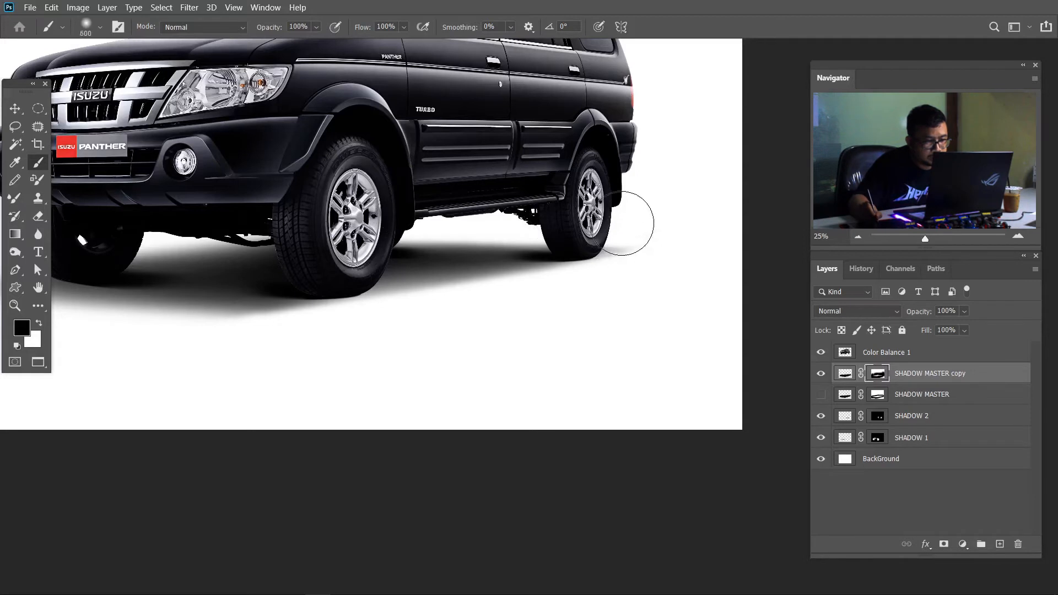
mouse_move(508, 308)
mouse_down()
mouse_move(564, 293)
mouse_move(425, 305)
mouse_up()
key(bracketleft)
key(bracketleft)
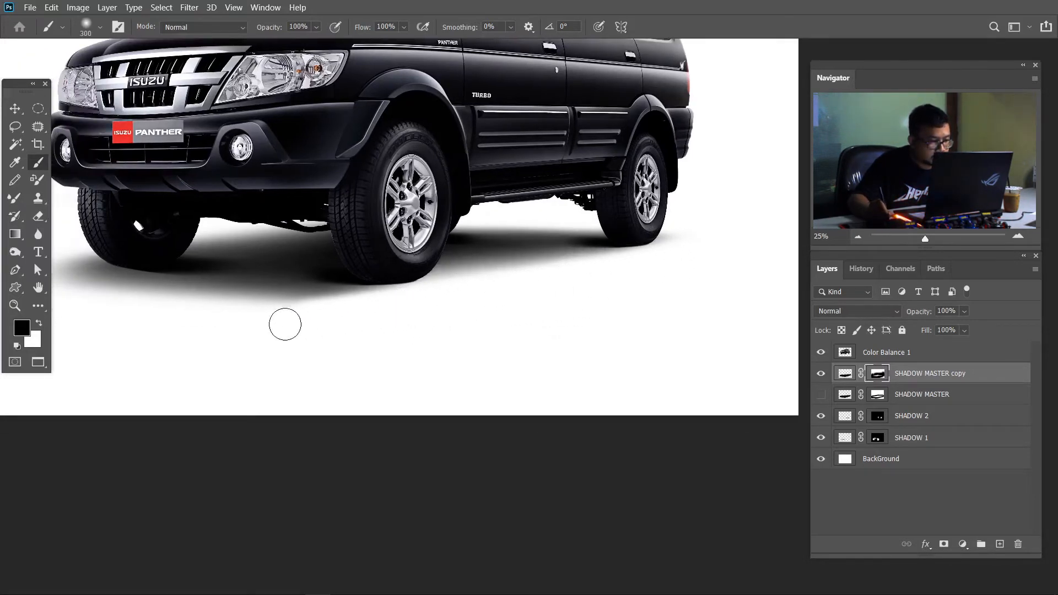
drag(382, 316, 300, 331)
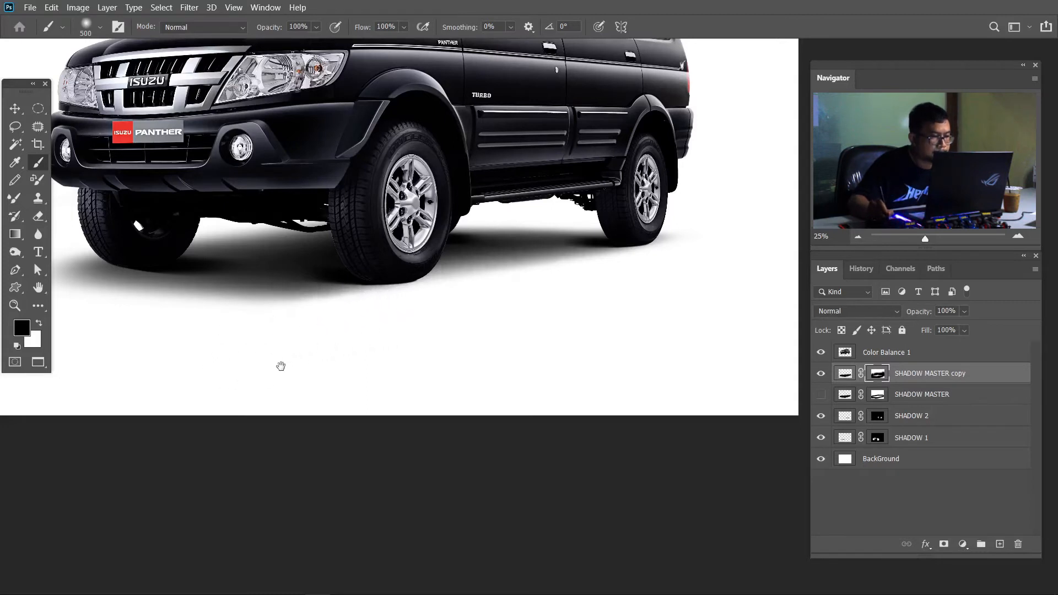
Step: Clear the shadow's far edge between the two front tyres by painting black on the copy's mask at brush sizes 125 and 500
drag(281, 366, 439, 368)
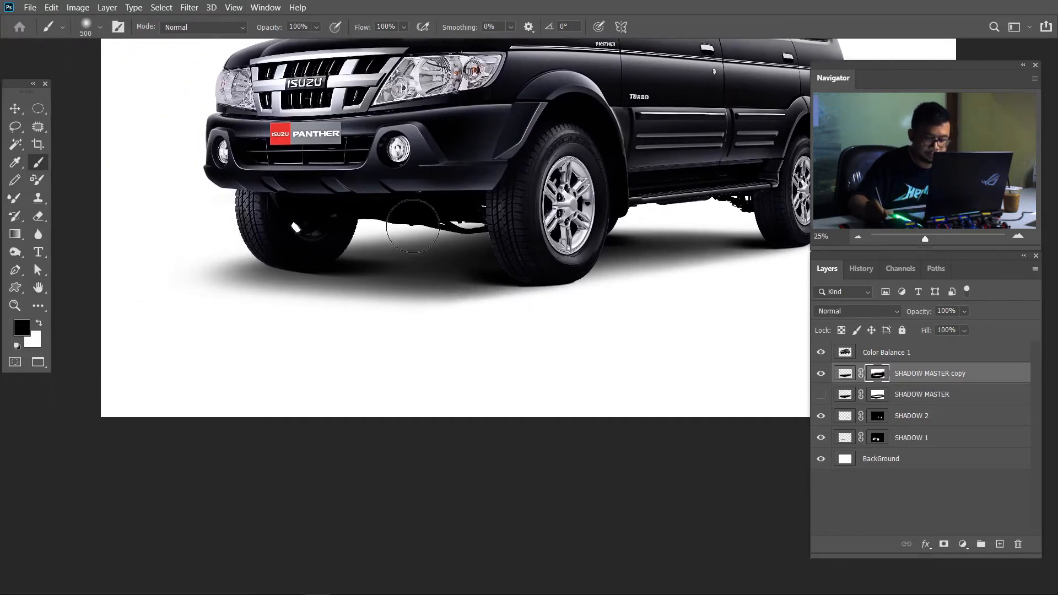
key(bracketleft)
key(bracketleft)
key(bracketleft)
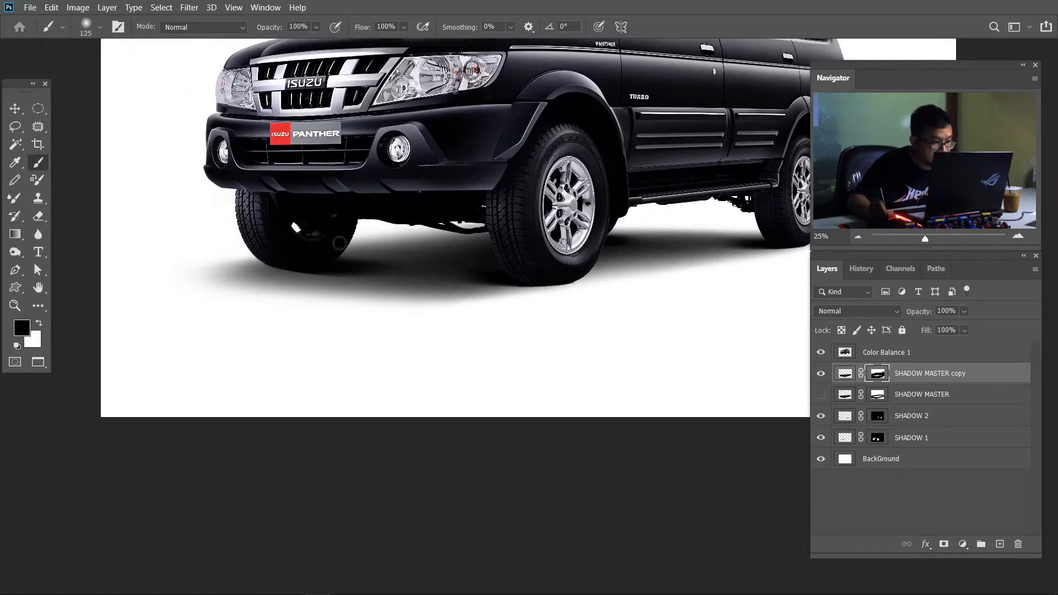
drag(339, 243, 485, 235)
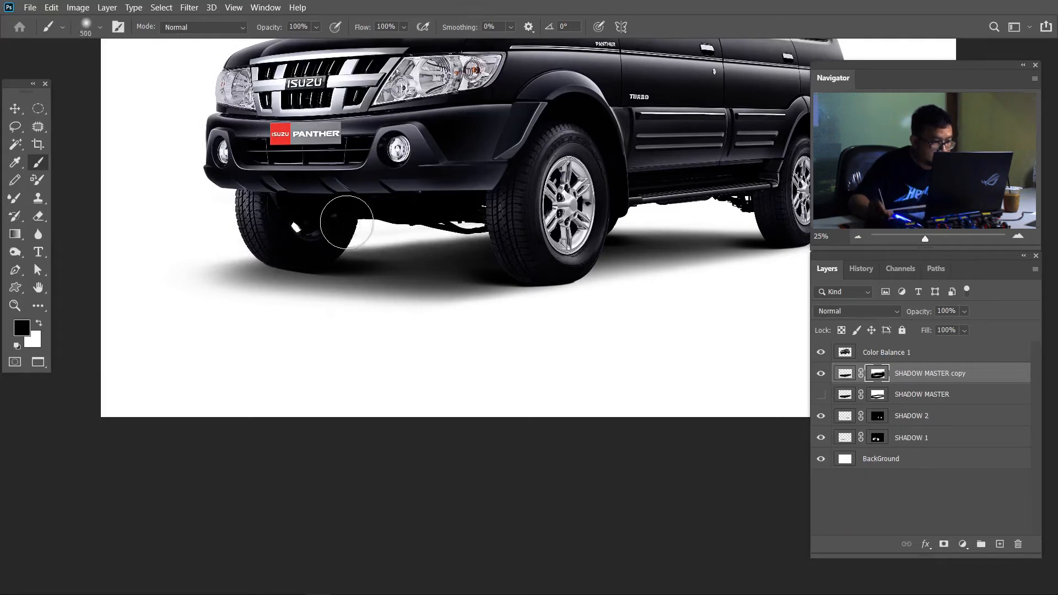
key(bracketright)
key(bracketright)
mouse_move(333, 213)
mouse_down()
mouse_move(423, 193)
mouse_move(518, 190)
mouse_up()
Step: Trim the shadow's front tip beyond the far front tyre by painting black on SHADOW MASTER copy's mask
drag(246, 214, 185, 230)
key(bracketleft)
drag(268, 249, 157, 257)
drag(263, 248, 110, 278)
Step: Fade the shadow's front edge below the far front tyre by painting black on SHADOW MASTER copy's mask at brush size 700
key(bracketright)
key(bracketright)
key(bracketright)
key(bracketright)
key(bracketright)
key(bracketright)
key(bracketright)
mouse_move(288, 332)
mouse_down()
mouse_move(508, 352)
mouse_move(162, 300)
mouse_move(210, 274)
mouse_move(136, 296)
mouse_up()
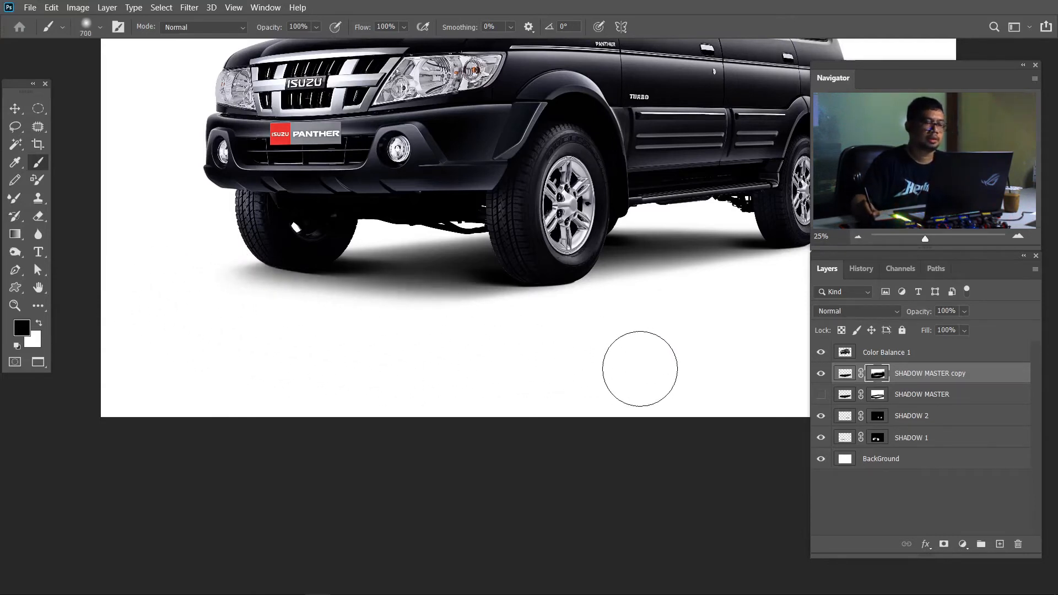
Step: Examine the front tyres' ground shadows up close and compare them with the SHADOW 1 layer hidden and shown
drag(645, 362, 529, 366)
key(bracketleft)
key(bracketleft)
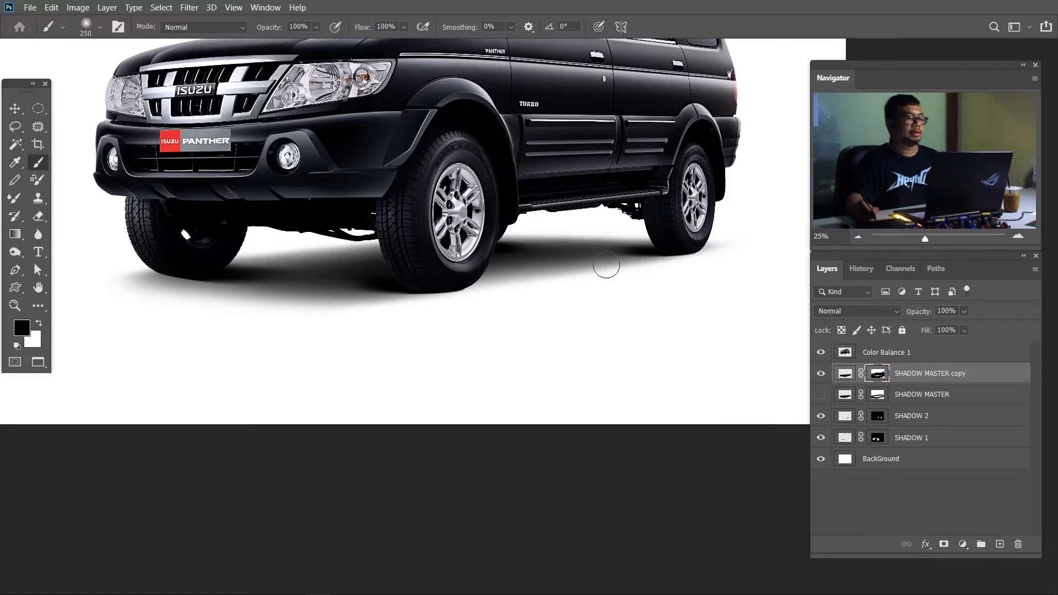
key(ctrl+plus)
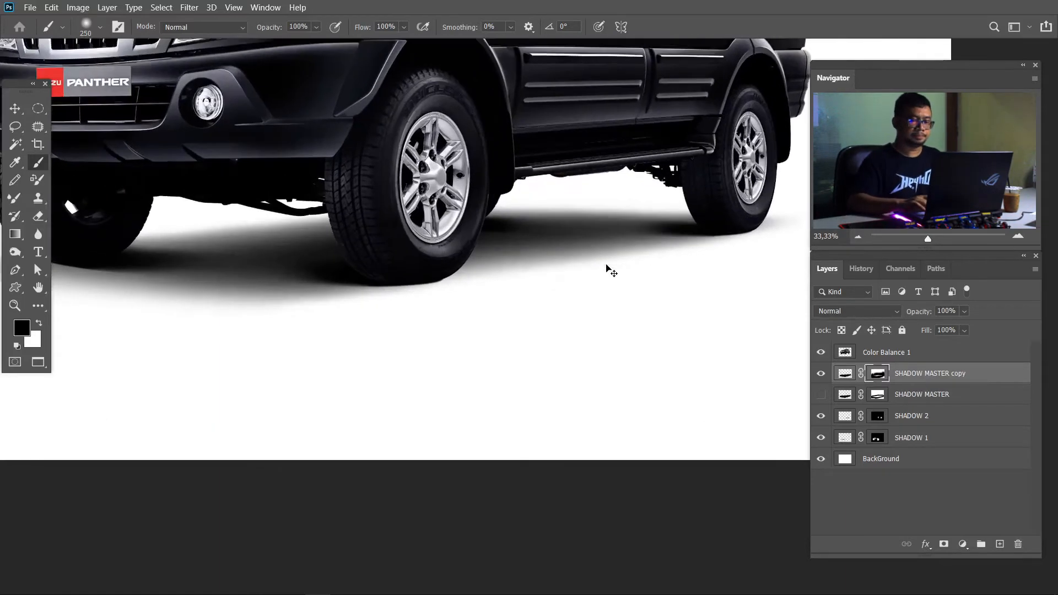
drag(361, 274, 463, 253)
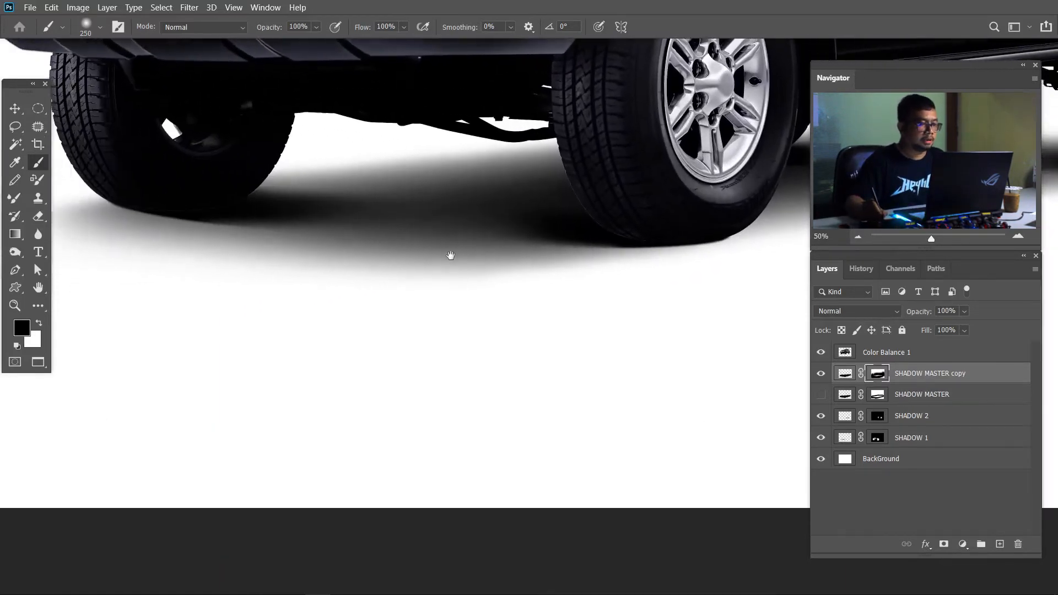
key(ctrl+plus)
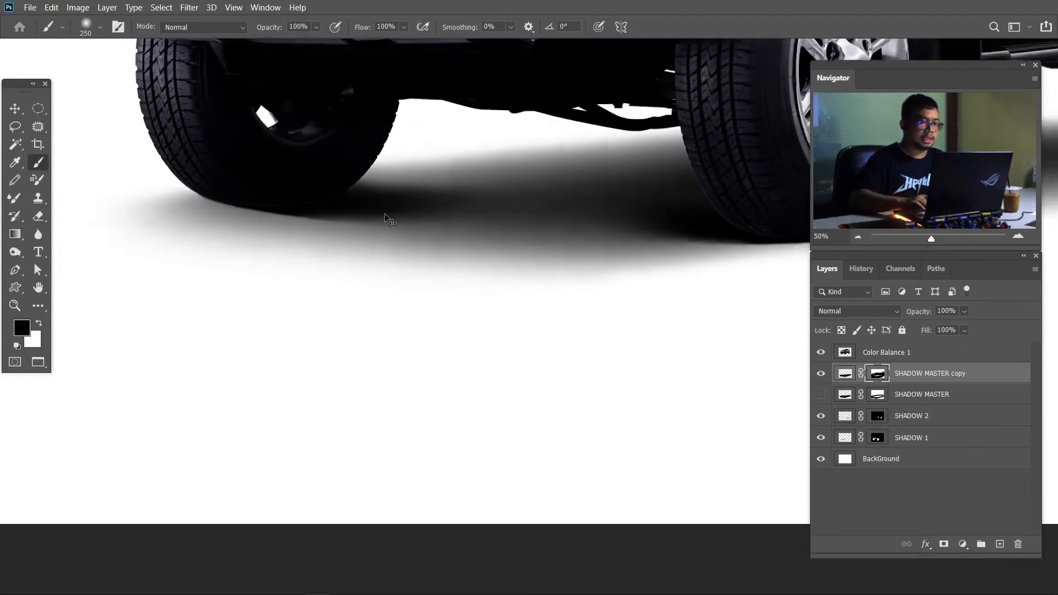
drag(278, 270, 373, 363)
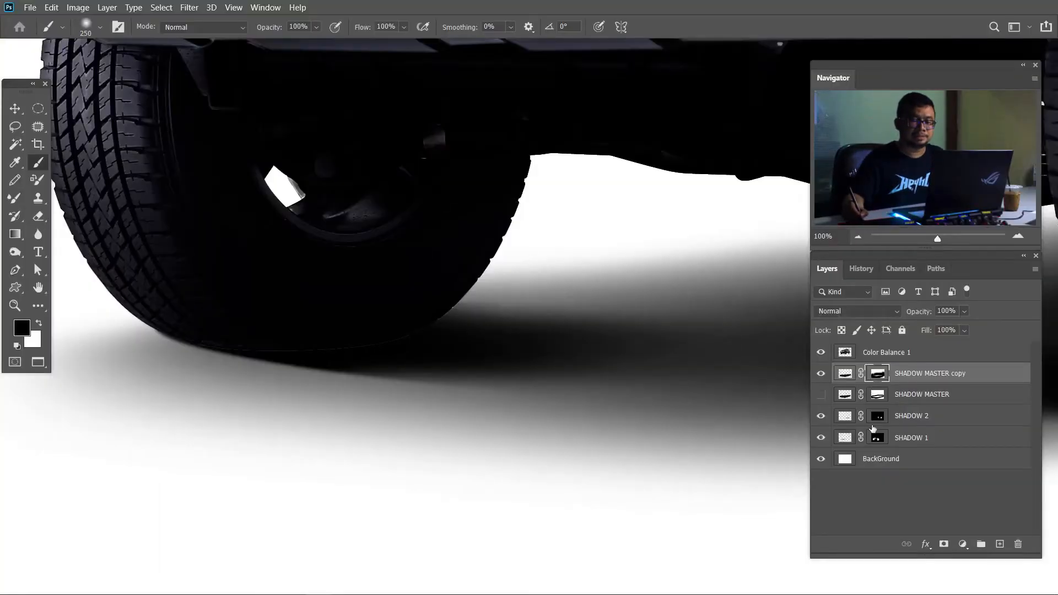
click(821, 437)
click(822, 437)
Step: Soften the far front tyre's shadow on SHADOW 1's mask with a size 400 brush at 46% opacity and 46% flow
click(877, 437)
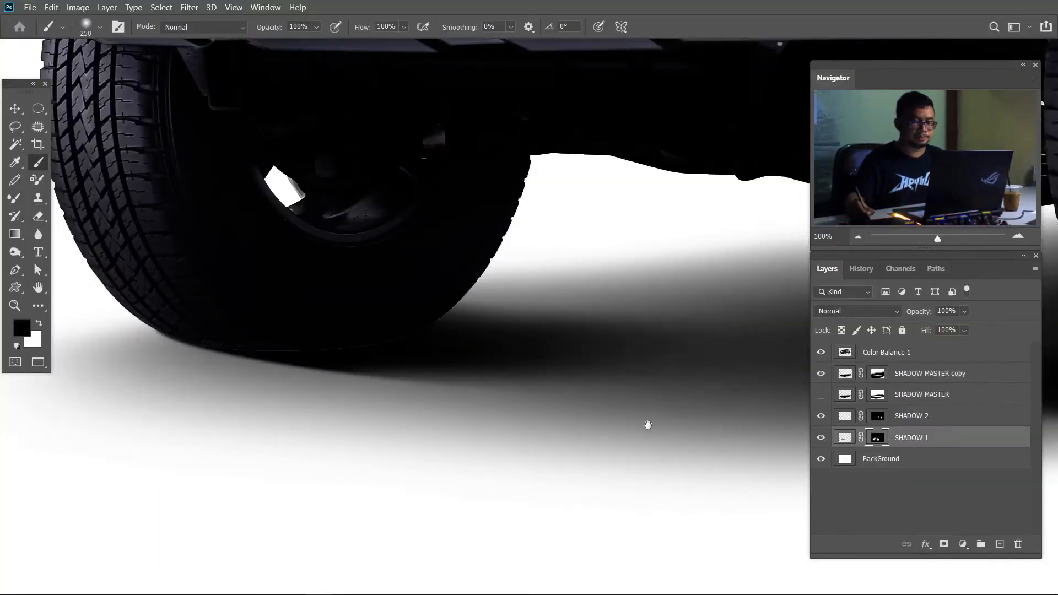
drag(647, 425, 563, 410)
key(bracketright)
key(bracketright)
key(bracketright)
key(bracketright)
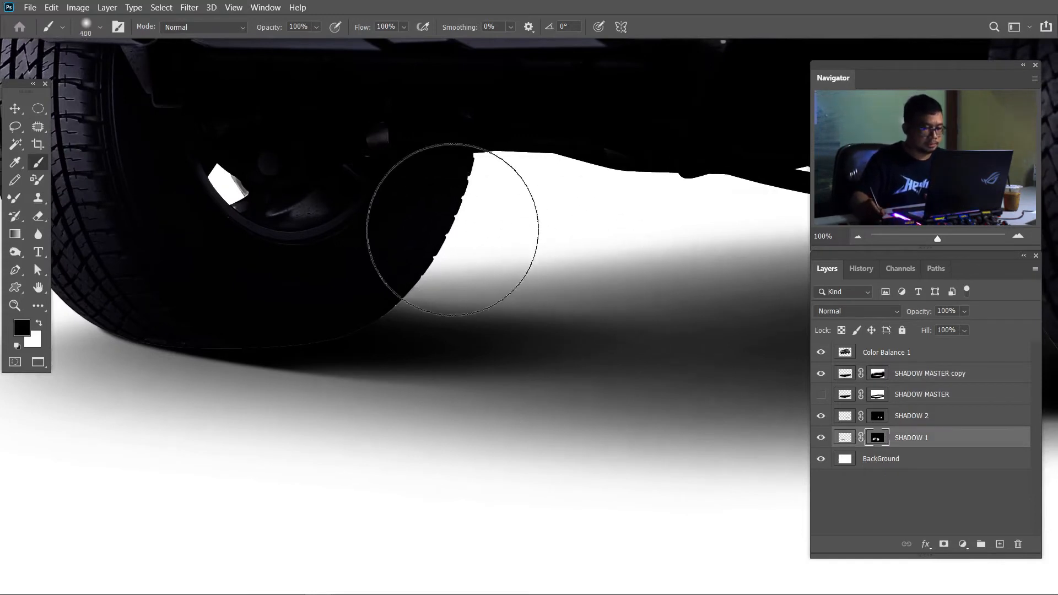
click(317, 27)
click(296, 43)
click(404, 28)
click(382, 43)
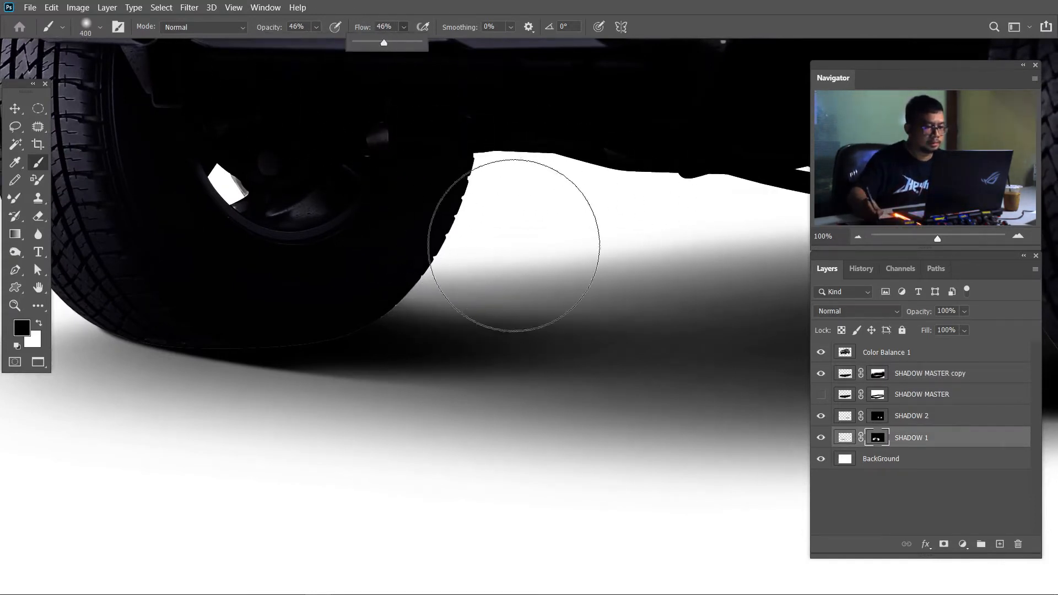
click(426, 218)
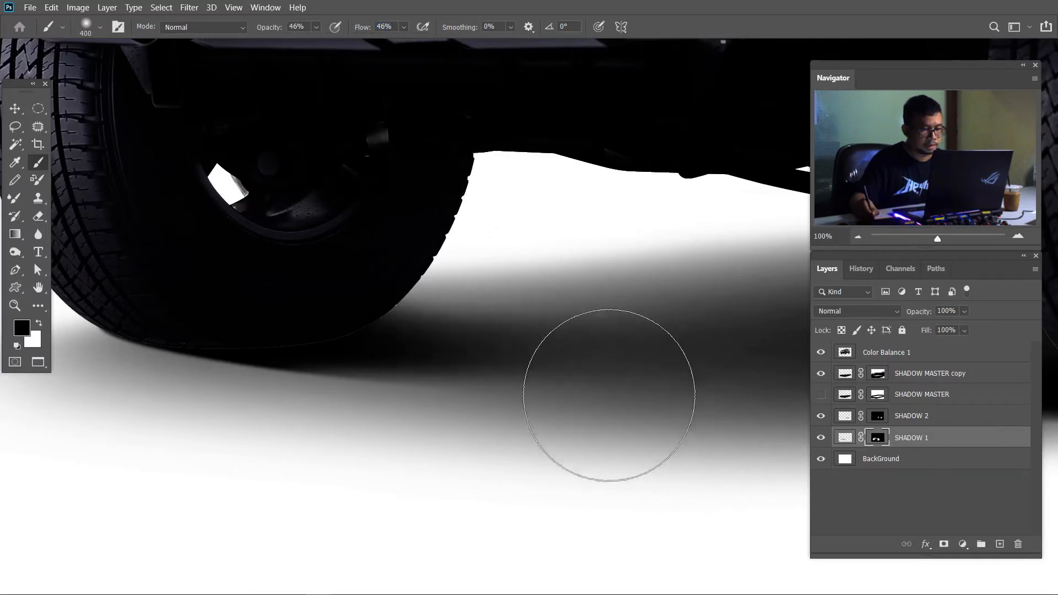
Step: Trim the SHADOW 1 shadow beneath the near front tyre by painting black on its mask at size 70, with opacity and flow at 100%
mouse_move(657, 412)
mouse_down()
mouse_move(319, 365)
mouse_move(449, 391)
mouse_up()
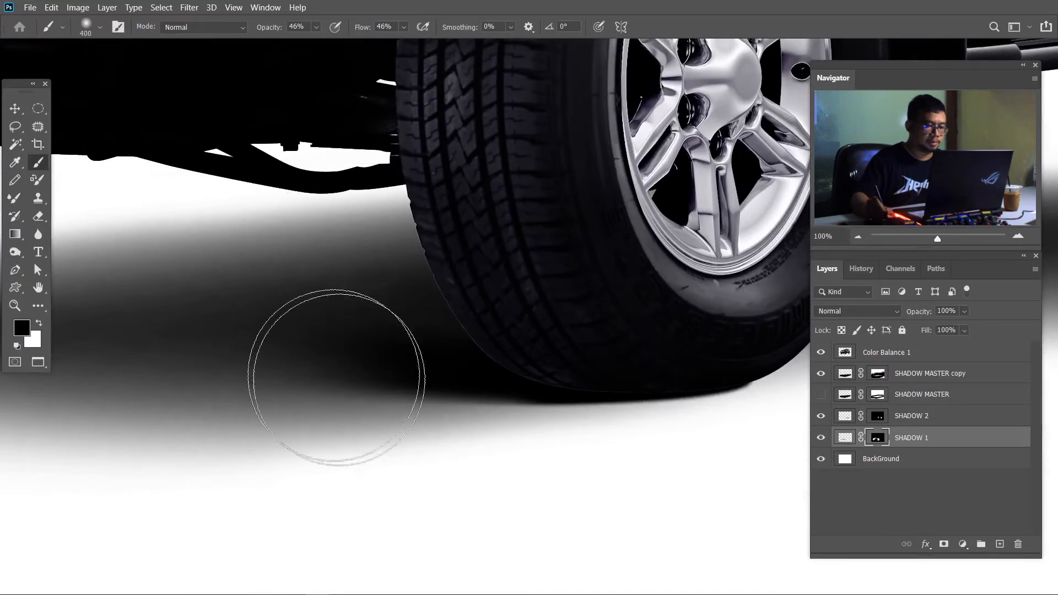
key(bracketleft)
key(bracketleft)
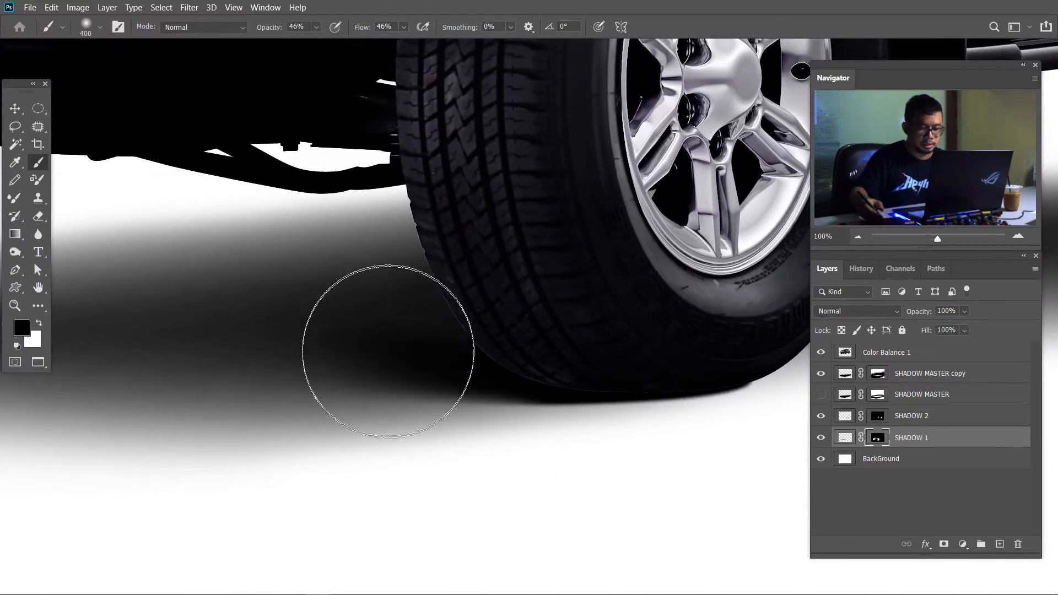
key(bracketleft)
key(bracketleft)
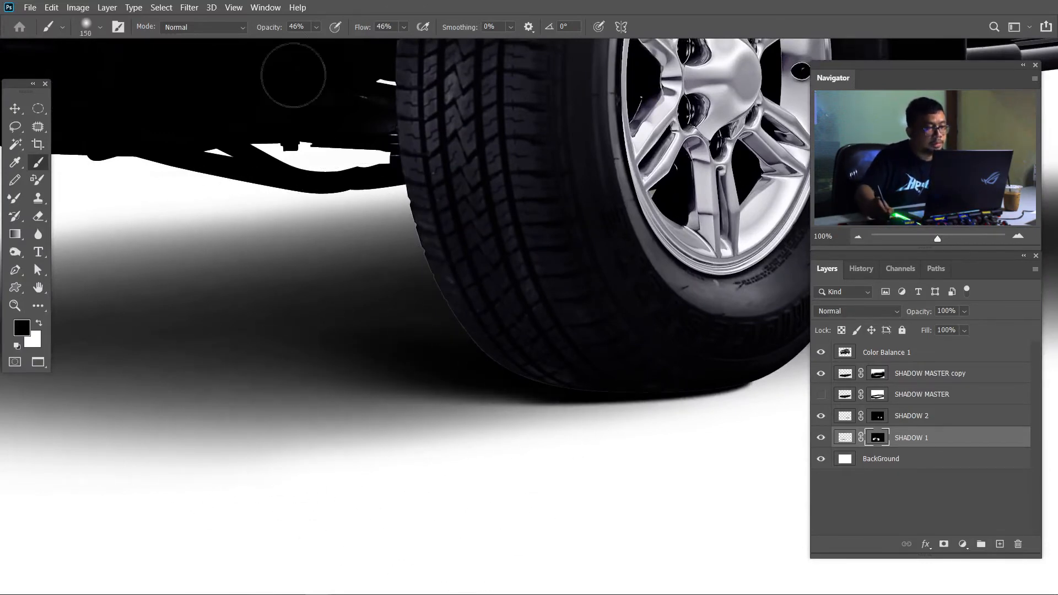
key(bracketleft)
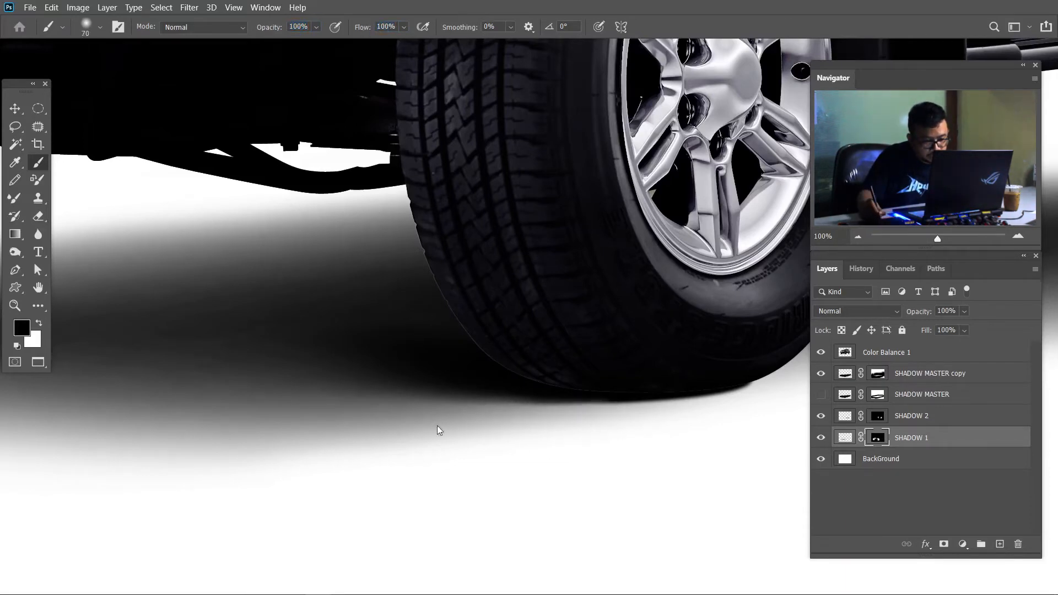
drag(558, 420, 593, 428)
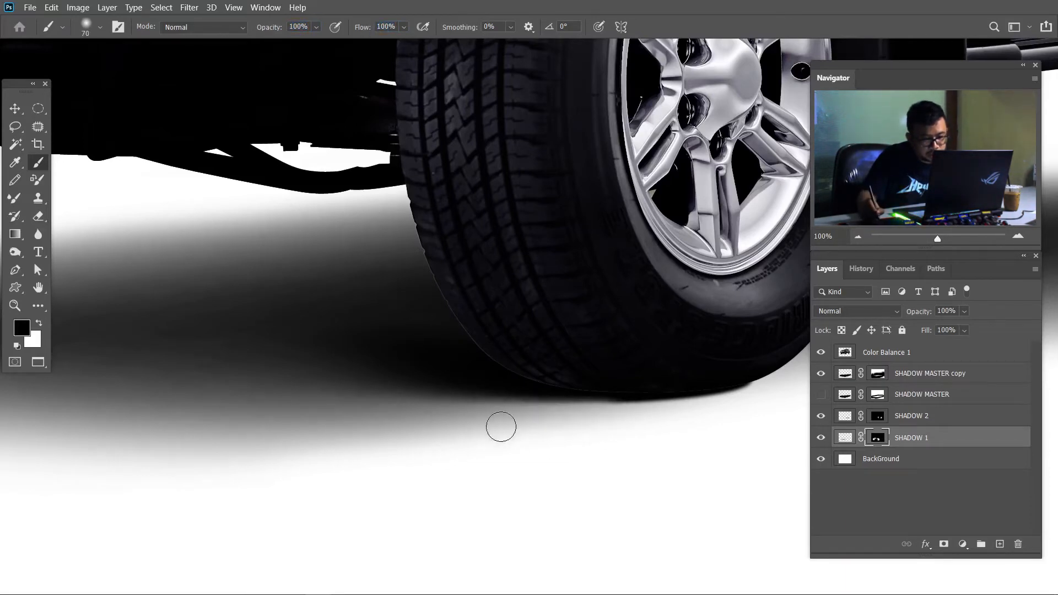
key(v)
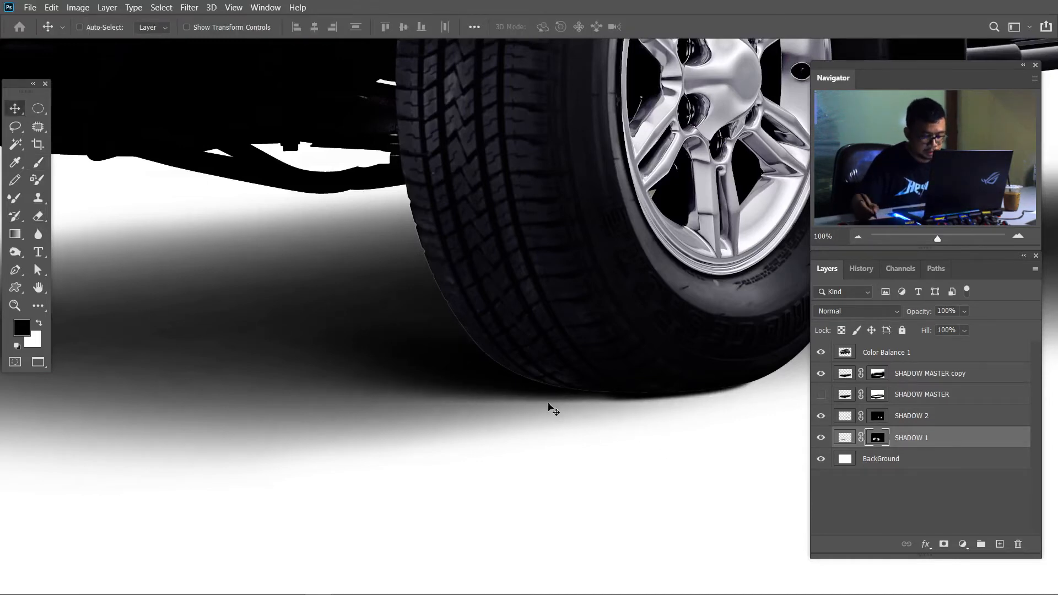
Step: Refine the shadow's lower edge beside the near front tyre on SHADOW 1's mask, painting black at brush sizes from 25 up to 500
key(b)
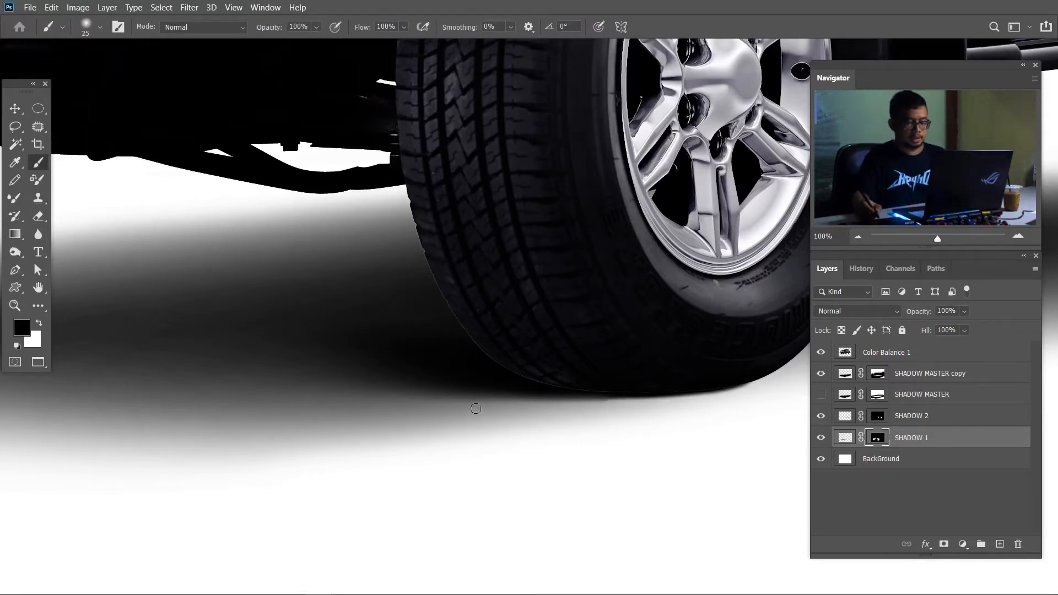
key(bracketright)
key(bracketright)
key(bracketright)
key(bracketright)
key(bracketright)
key(bracketright)
key(bracketright)
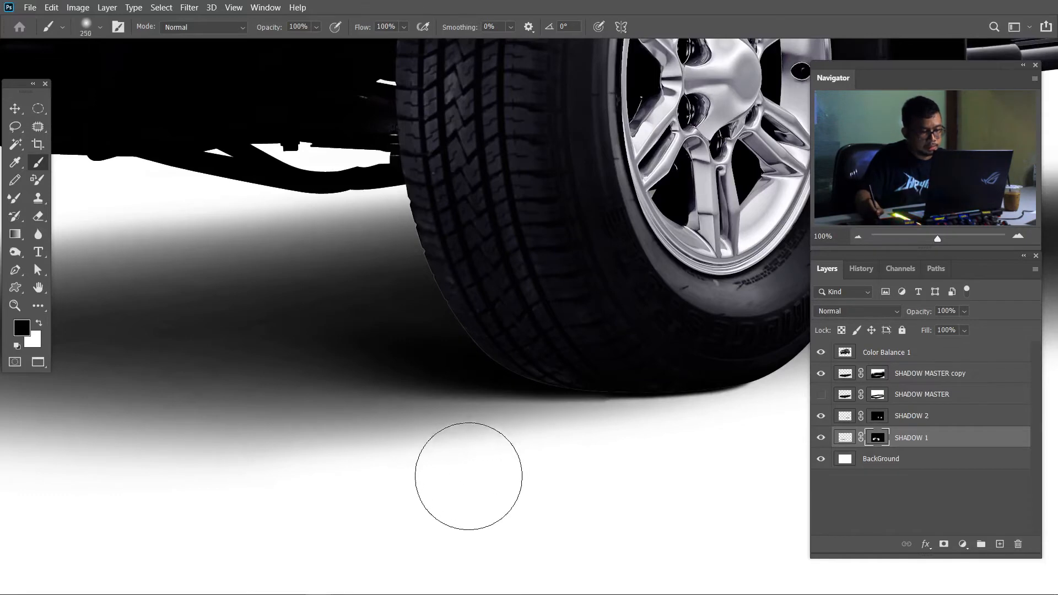
key(ctrl+minus)
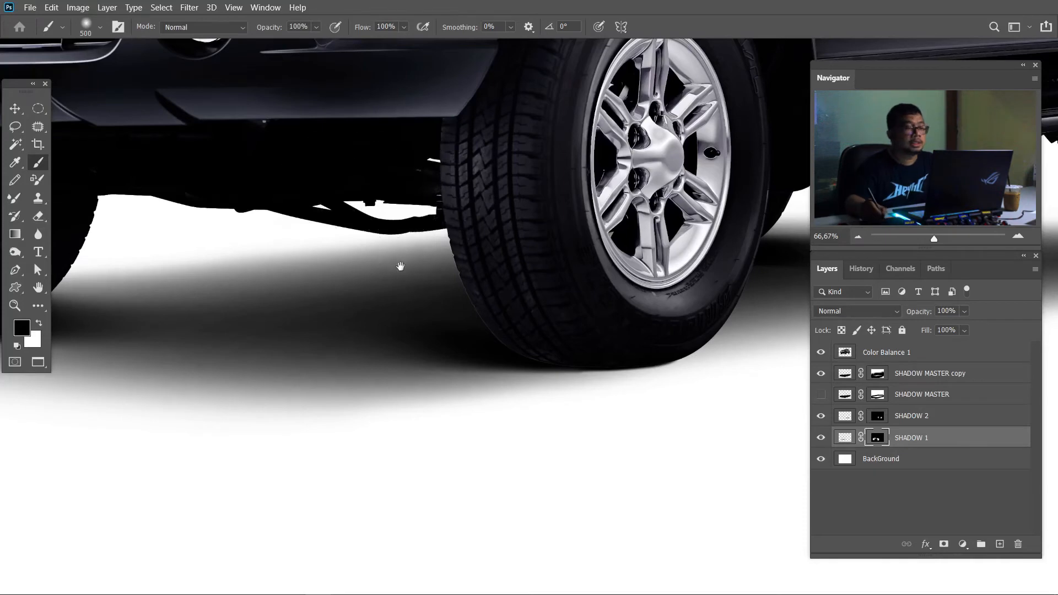
drag(399, 267, 402, 225)
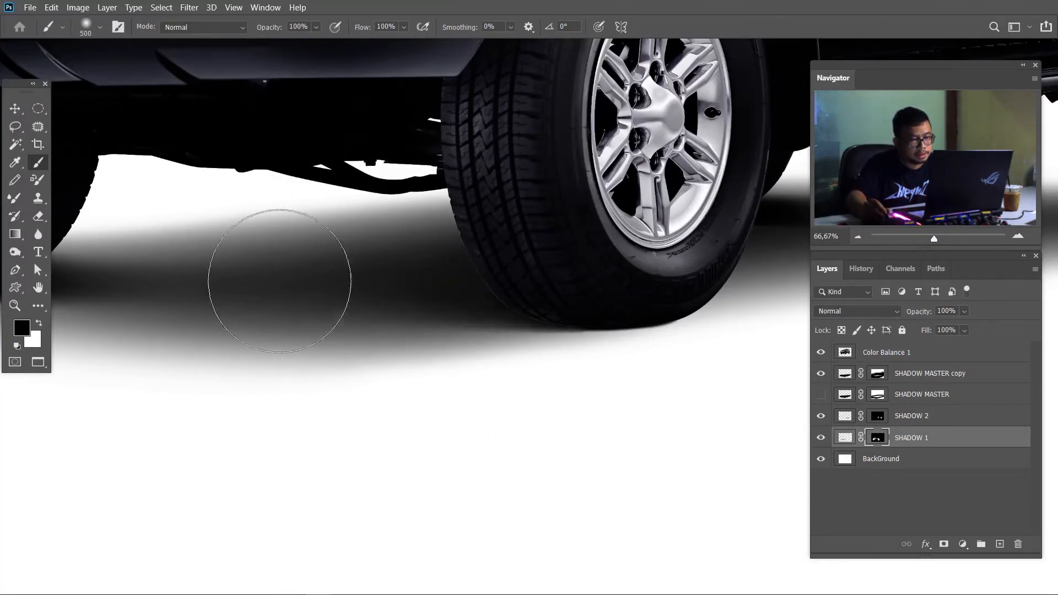
Step: Blend the near rear tyre's shadow into the underbody shadow by painting on SHADOW 2's mask at brush size 300
scroll(427, 448, right, 10)
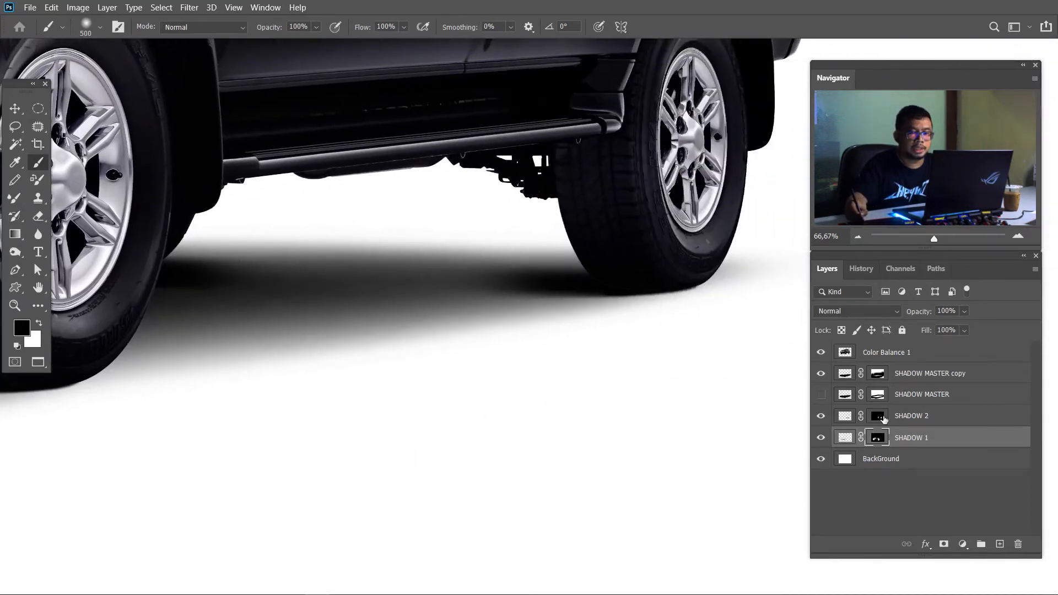
click(880, 420)
key(bracketleft)
key(bracketleft)
key(bracketleft)
key(bracketright)
key(bracketright)
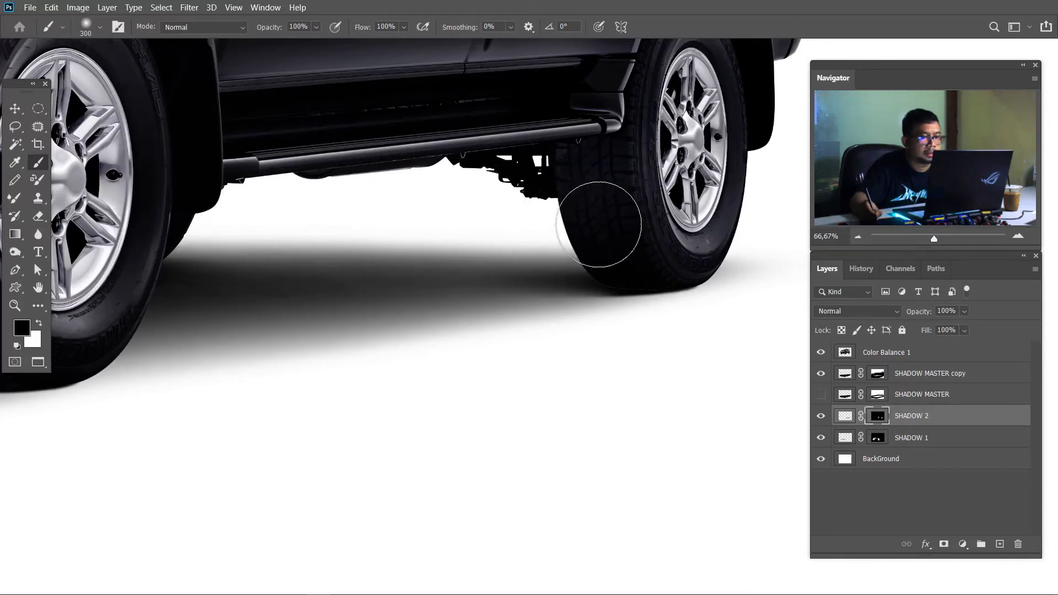
Step: Refine the contact shadow beneath the near rear tyre by painting black on SHADOW 2's mask at brush sizes 45, 35 and 70
key(ctrl+plus)
key(ctrl+plus)
drag(642, 284, 165, 309)
key(bracketleft)
key(bracketleft)
key(bracketleft)
key(bracketleft)
key(bracketleft)
key(bracketleft)
key(bracketleft)
key(bracketleft)
key(bracketleft)
key(bracketleft)
key(bracketleft)
key(bracketleft)
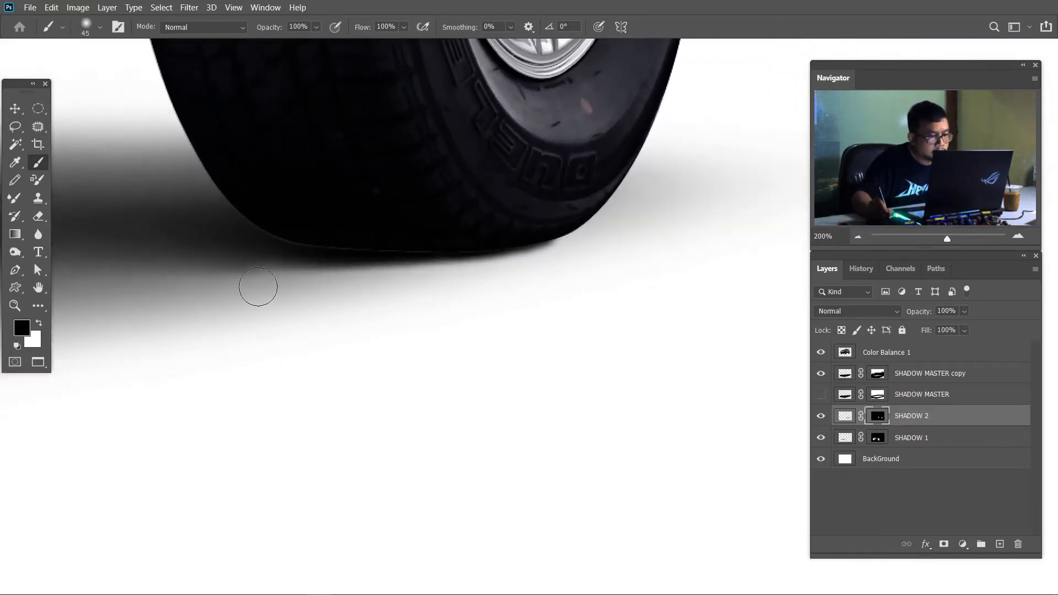
key(ctrl+z)
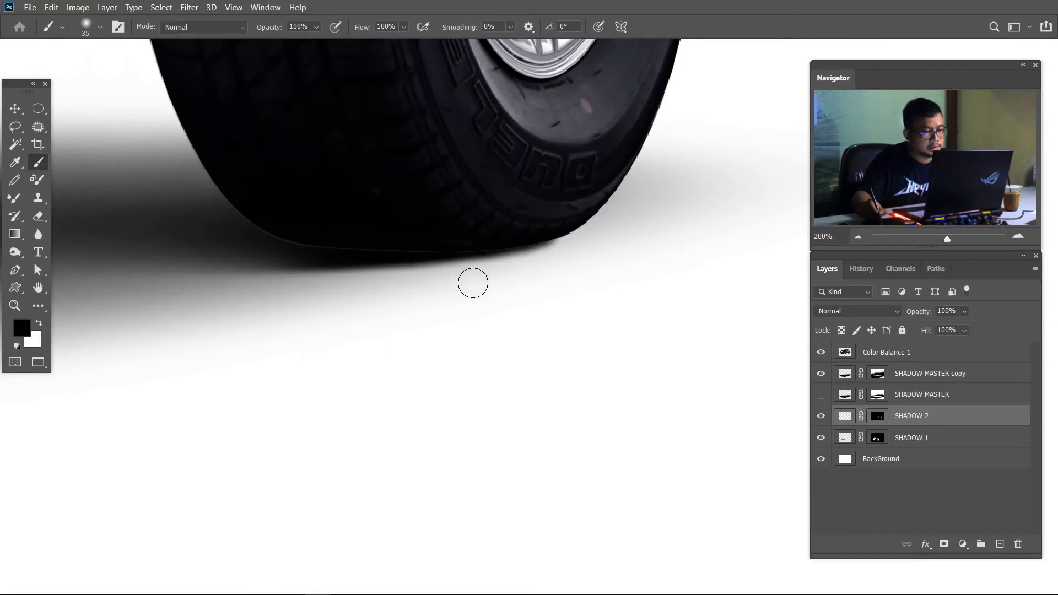
drag(438, 282, 256, 292)
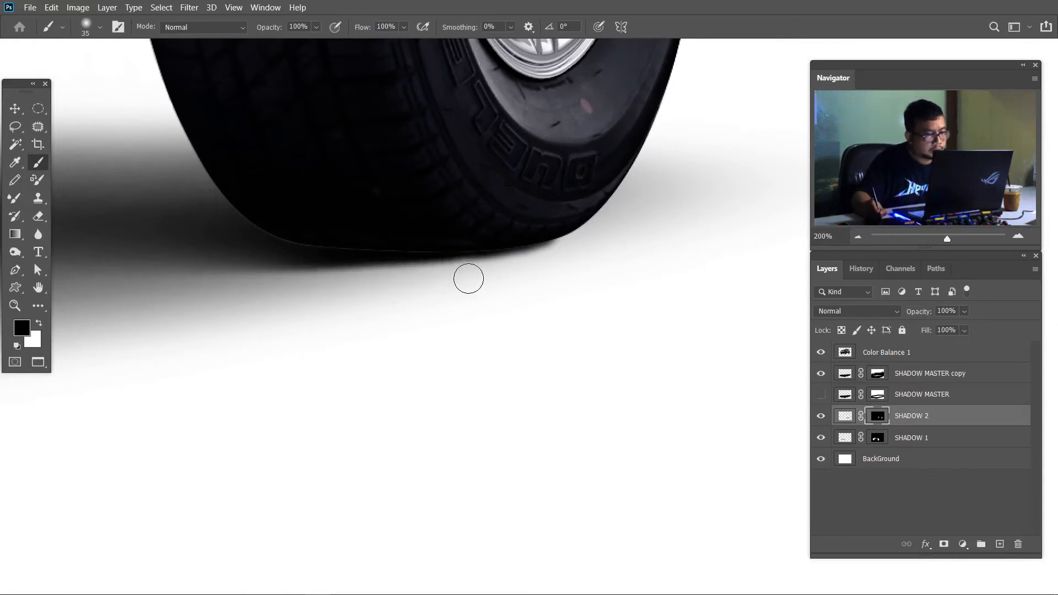
key(bracketleft)
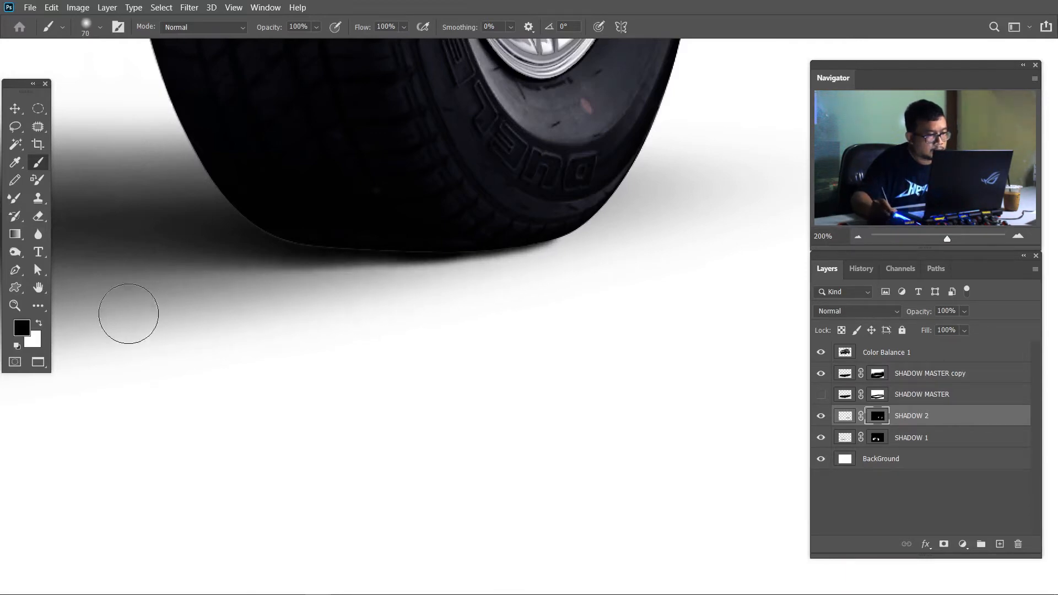
Step: Fade the outer edge of the ground shadow between the near-side tyres by painting black on SHADOW MASTER copy's mask at brush size 800
key(ctrl+0)
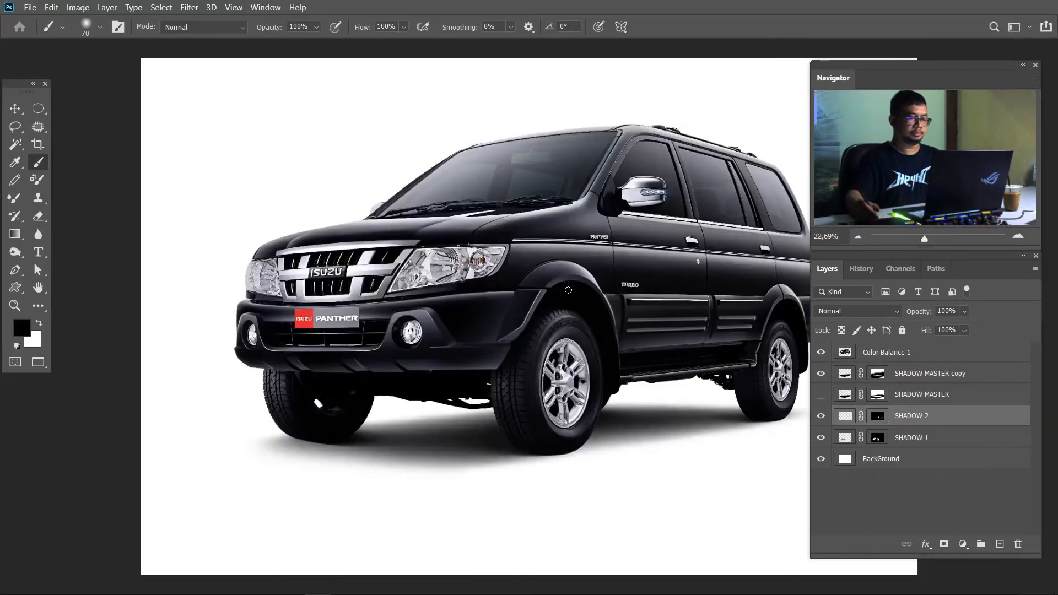
drag(609, 364, 546, 337)
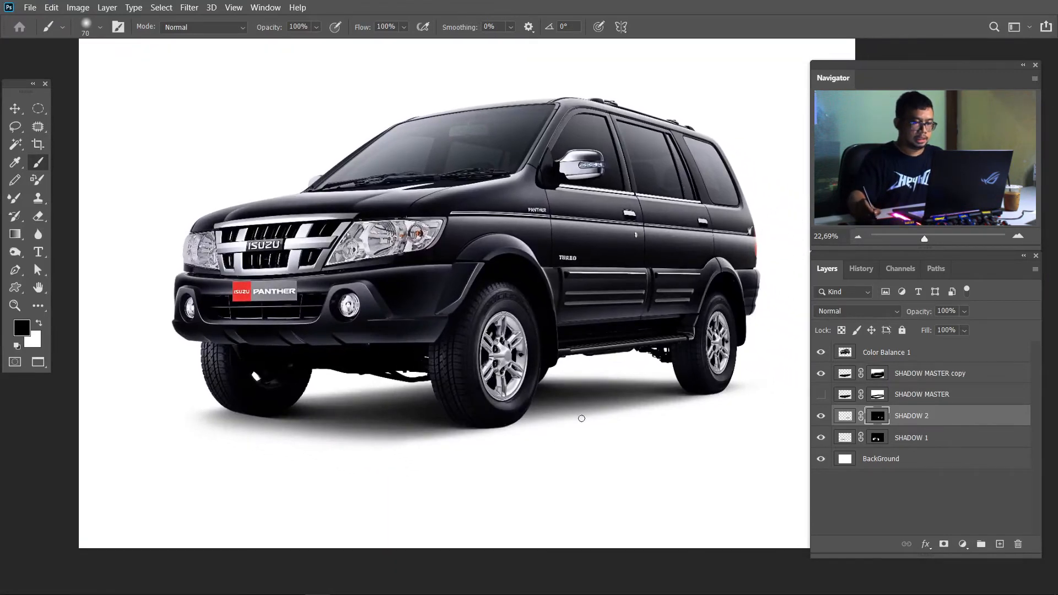
click(874, 377)
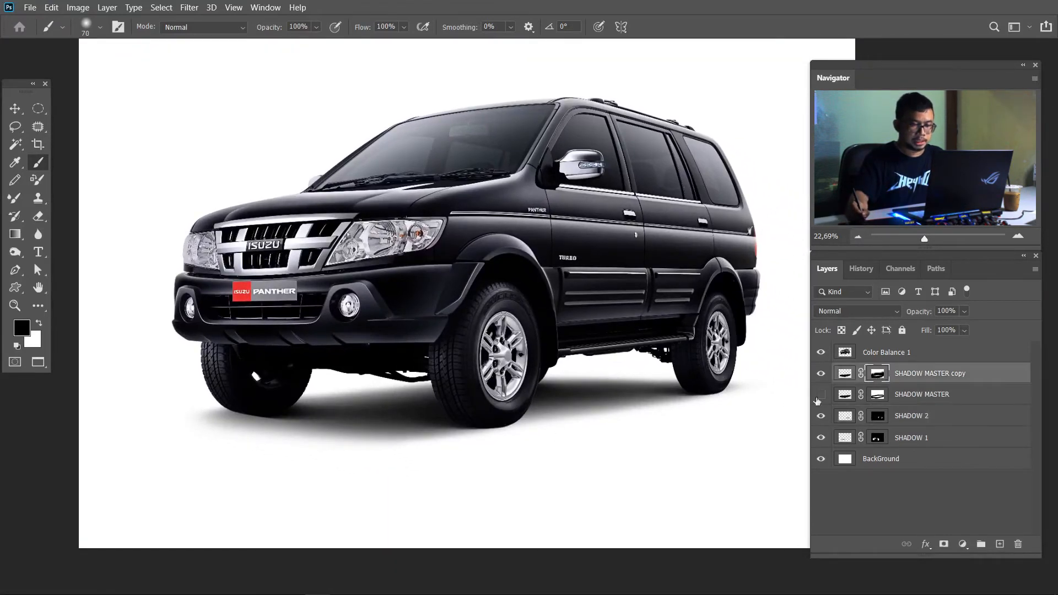
drag(675, 401, 652, 379)
key(bracketright)
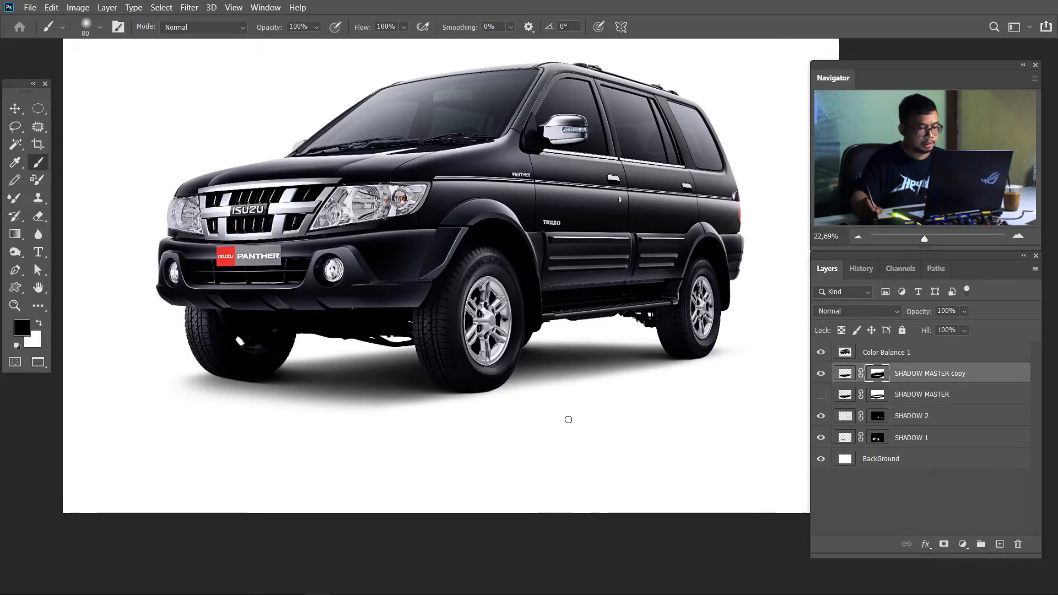
key(bracketright)
key(bracketright)
key(bracketright)
key(bracketright)
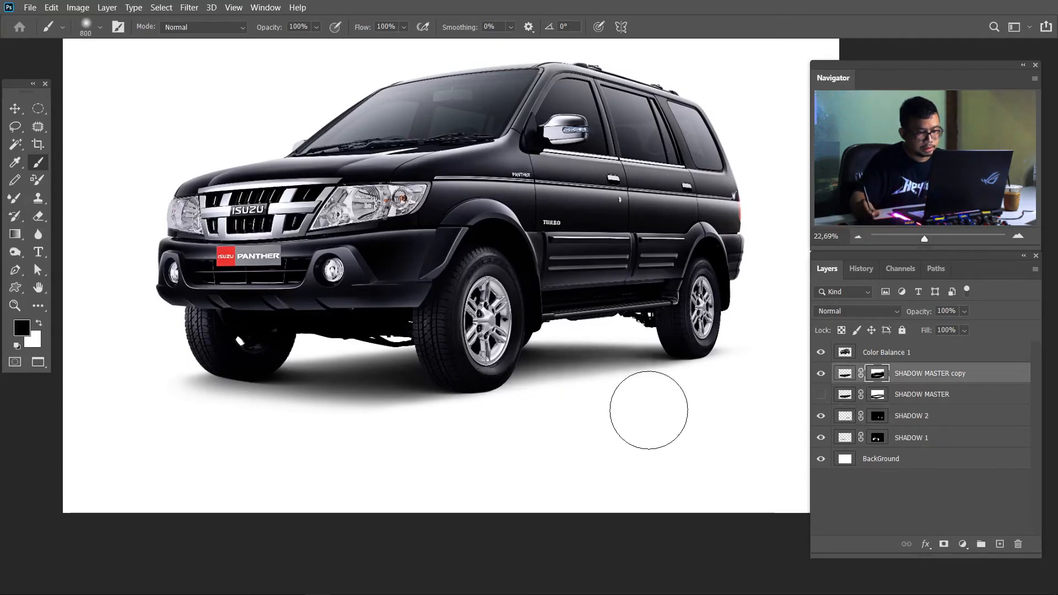
key(bracketleft)
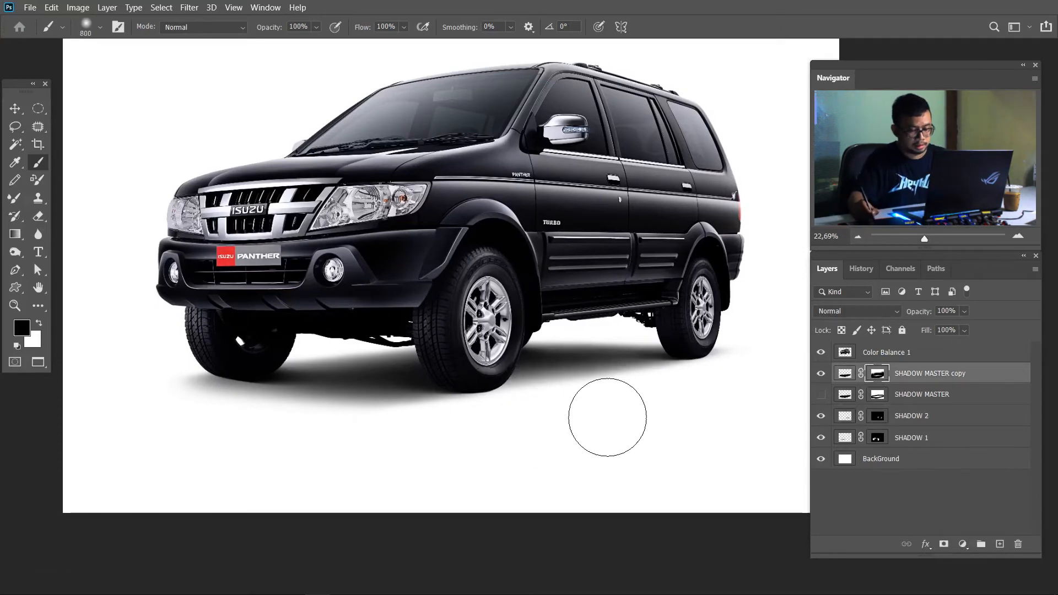
Step: Trim the shadow's edges between the front tyres and along the car's near side on SHADOW MASTER copy's mask at brush size 300
key(bracketleft)
key(bracketleft)
key(bracketleft)
key(bracketleft)
drag(279, 344, 390, 330)
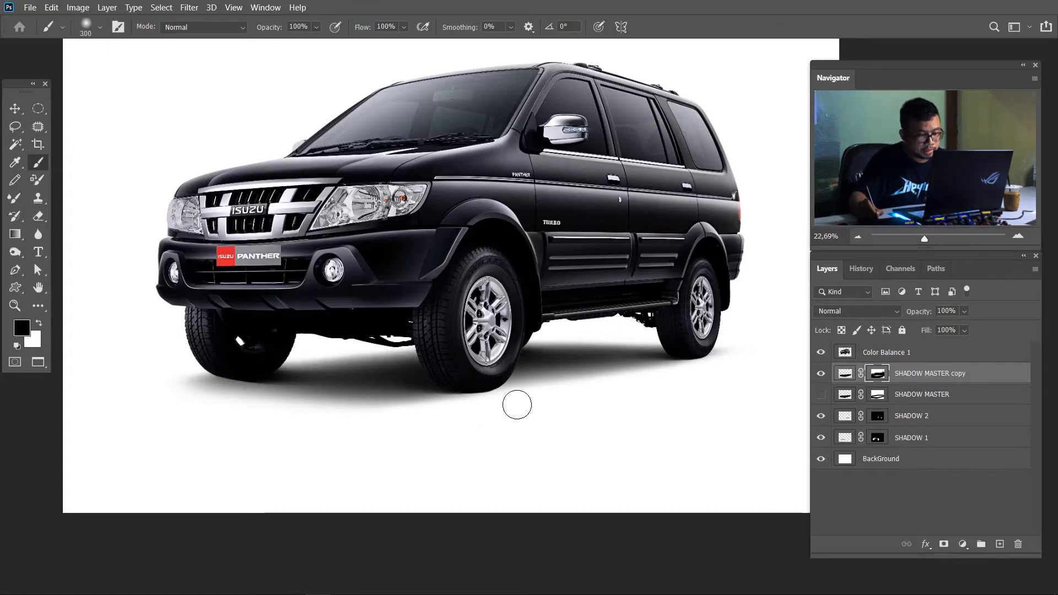
drag(524, 406, 647, 390)
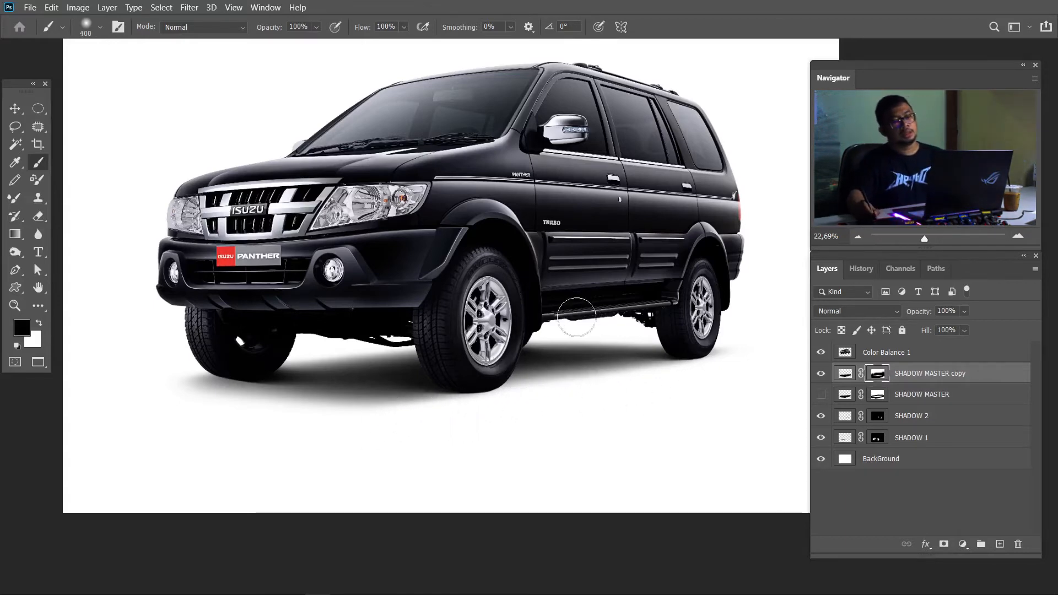
Step: Clear the shadow's far edge beneath the side sill by painting black on SHADOW MASTER copy's mask at brush size 400
drag(517, 322, 659, 314)
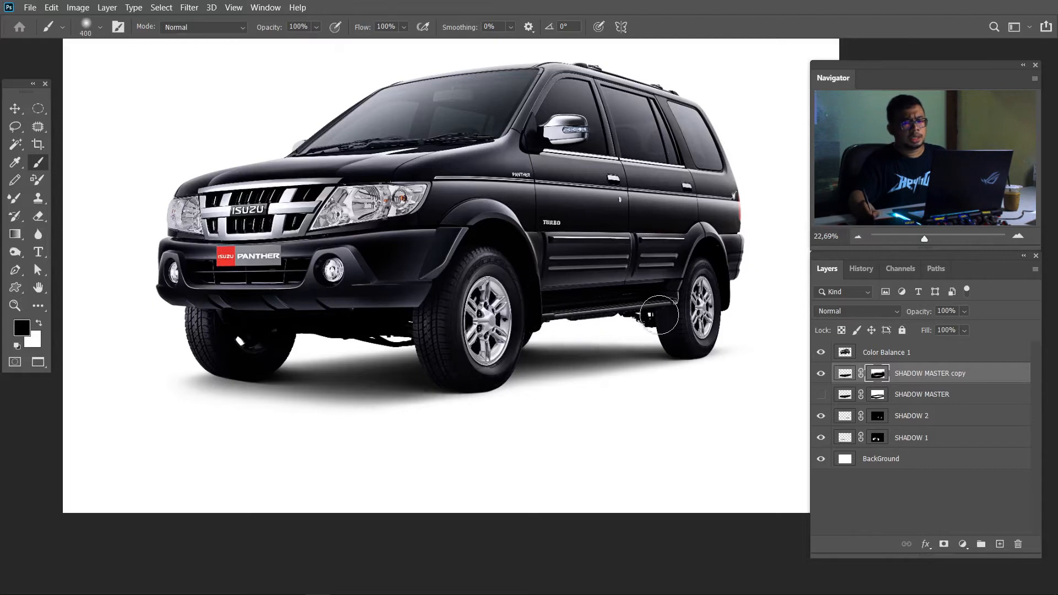
drag(533, 328, 681, 320)
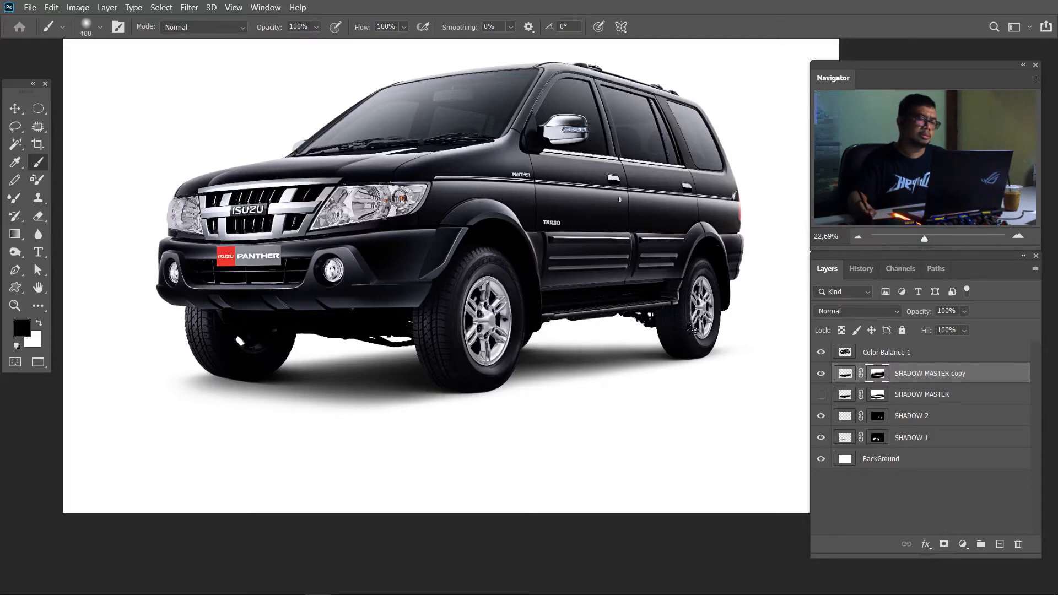
key(ctrl+z)
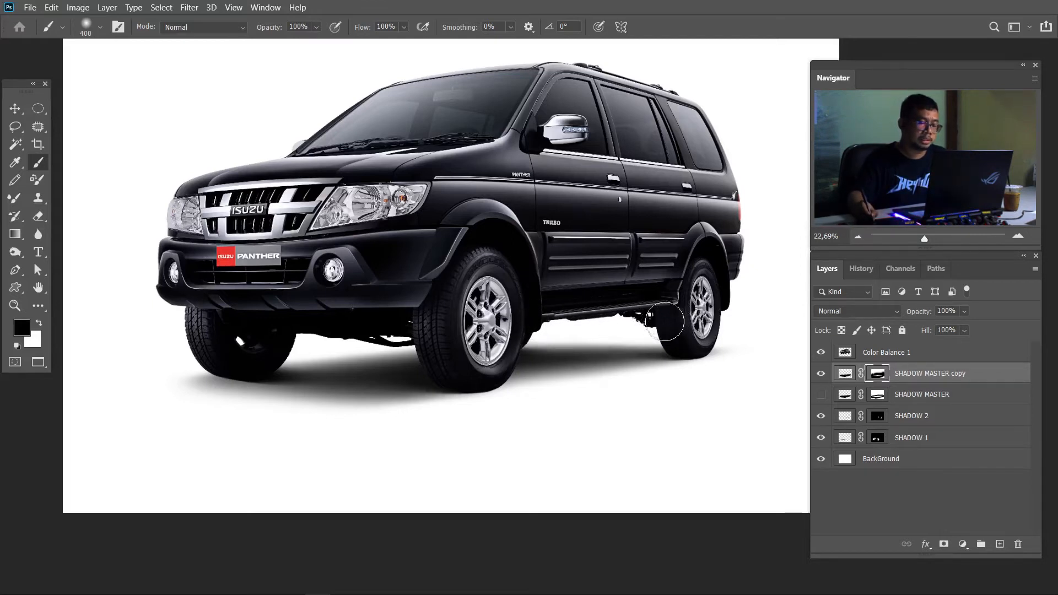
drag(527, 320, 665, 320)
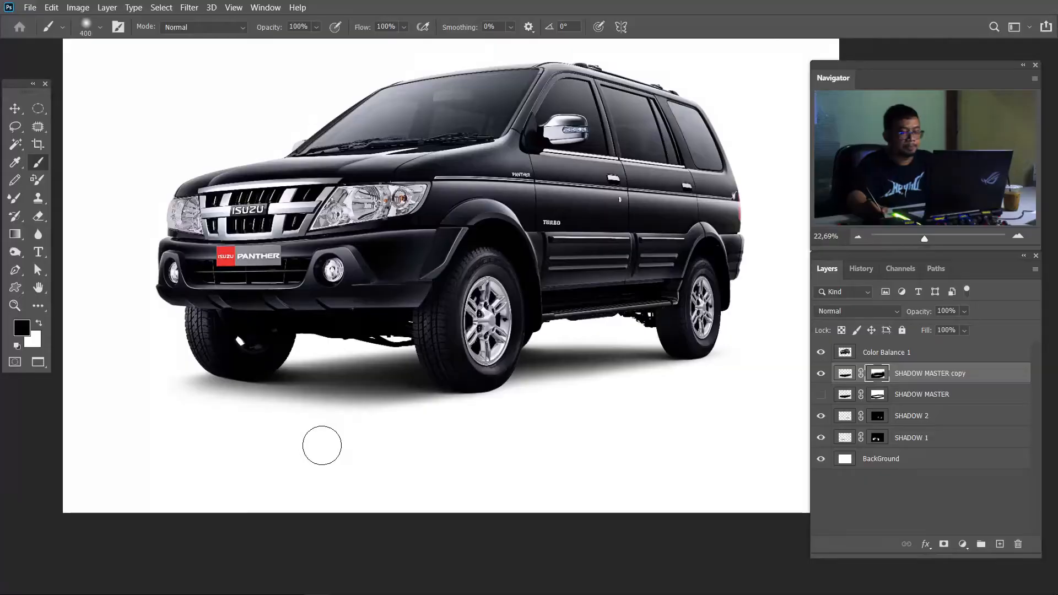
Step: Fade the ground shadow's front edge below the bumper on SHADOW MASTER copy's mask at brush size 500 and check the whole car
key(bracketright)
key(bracketright)
key(bracketright)
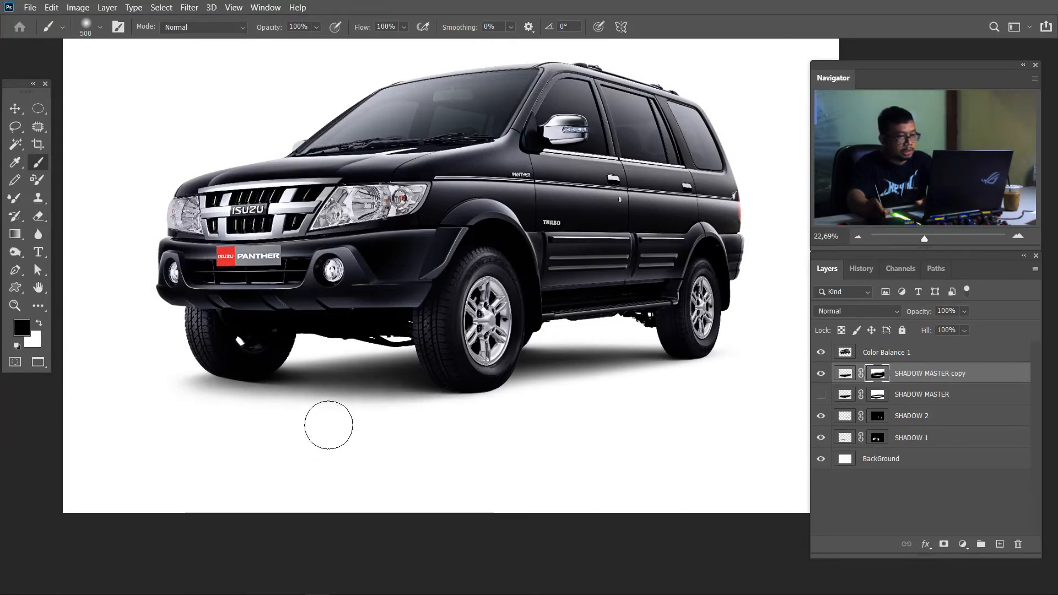
key(ctrl+minus)
key(ctrl+minus)
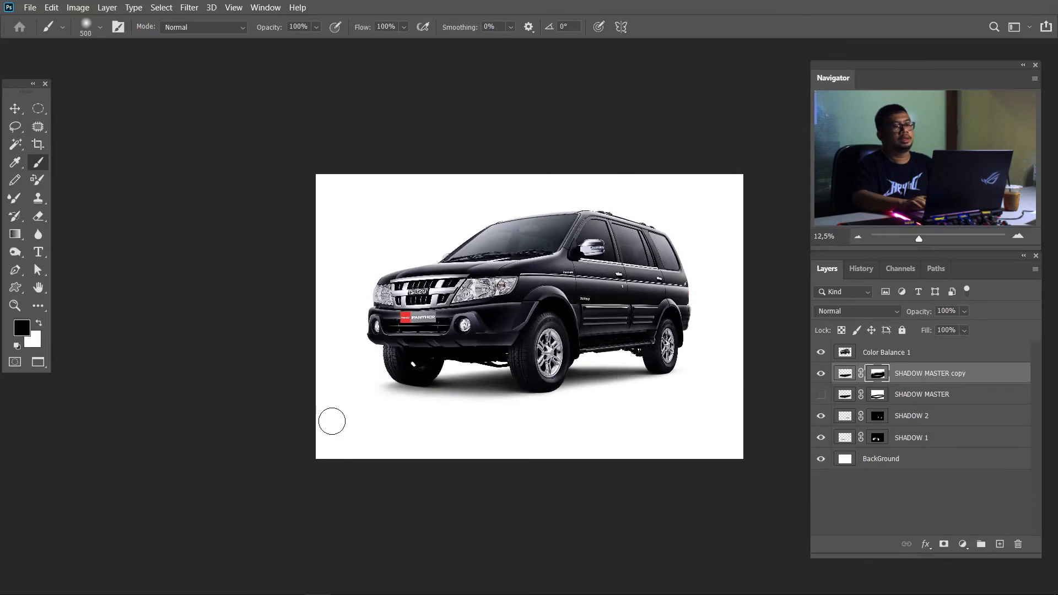
key(ctrl+plus)
key(ctrl+plus)
key(ctrl+plus)
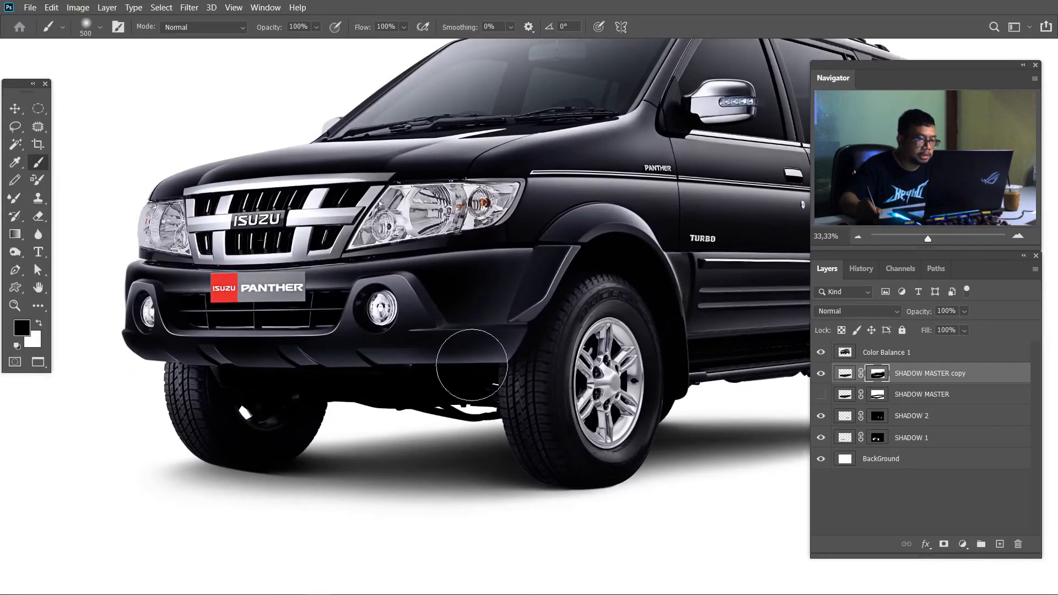
Step: Clear the ground shadow's far edge beneath the front bumper, between the front tyres, by painting black on SHADOW MASTER copy's mask at brush size 500
drag(386, 393, 514, 377)
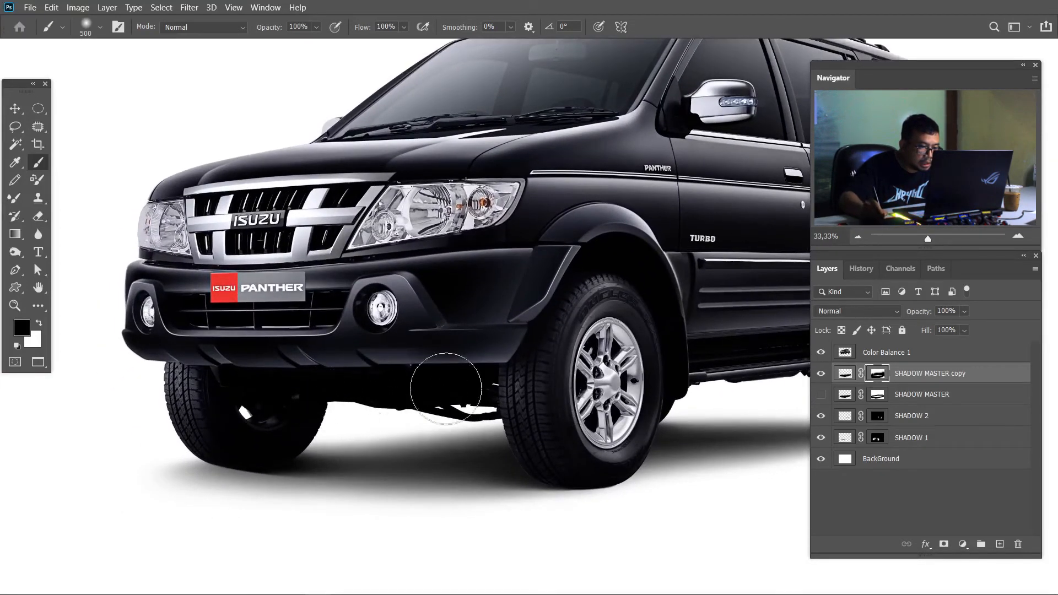
drag(408, 390, 544, 378)
mouse_move(351, 391)
mouse_down()
mouse_move(448, 373)
mouse_move(538, 383)
mouse_up()
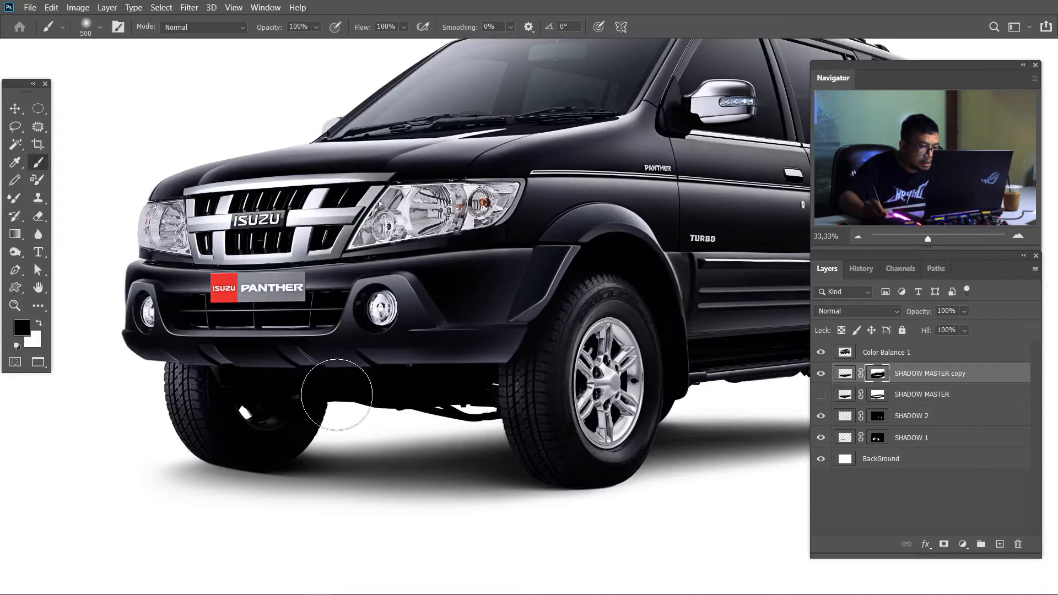
key(ctrl+z)
drag(318, 401, 539, 387)
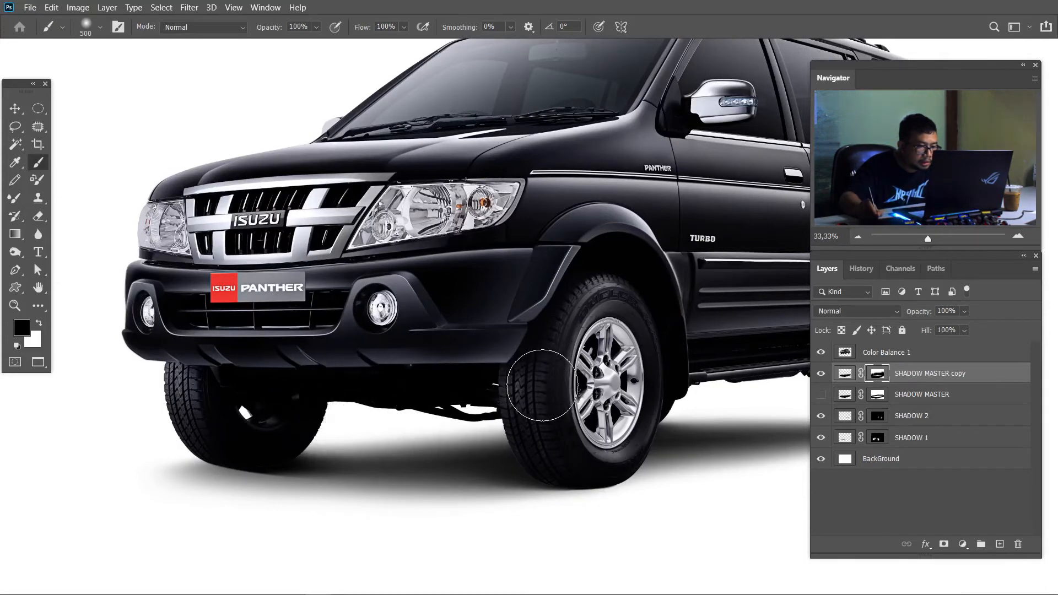
Step: Trim the contact shadow along the base of the near-side front tyre by painting black on SHADOW 1's mask at brush size 45
drag(626, 434, 430, 395)
key(bracketleft)
key(bracketleft)
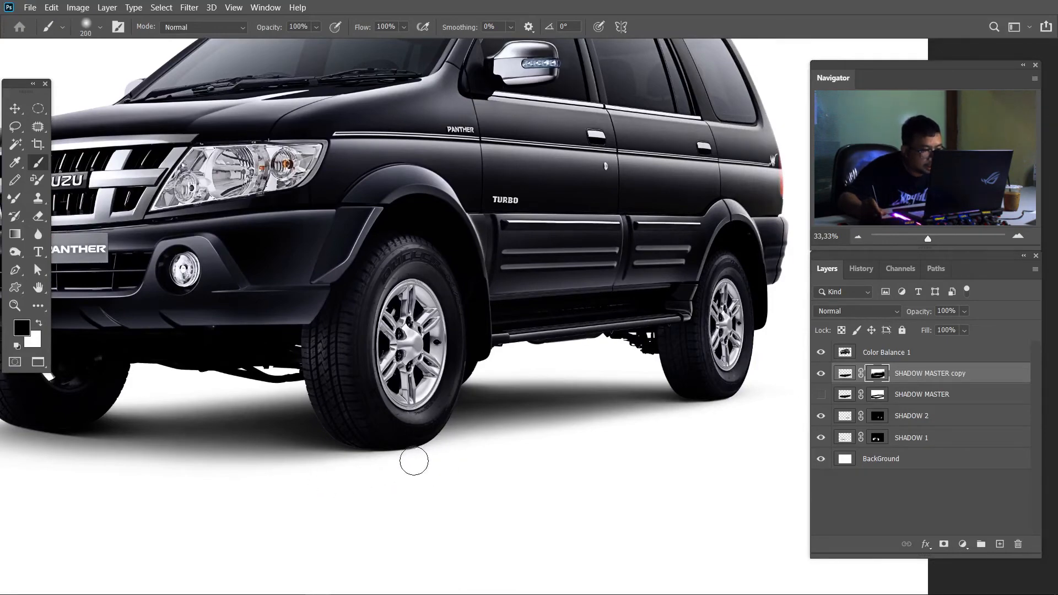
key(z)
drag(371, 470, 431, 472)
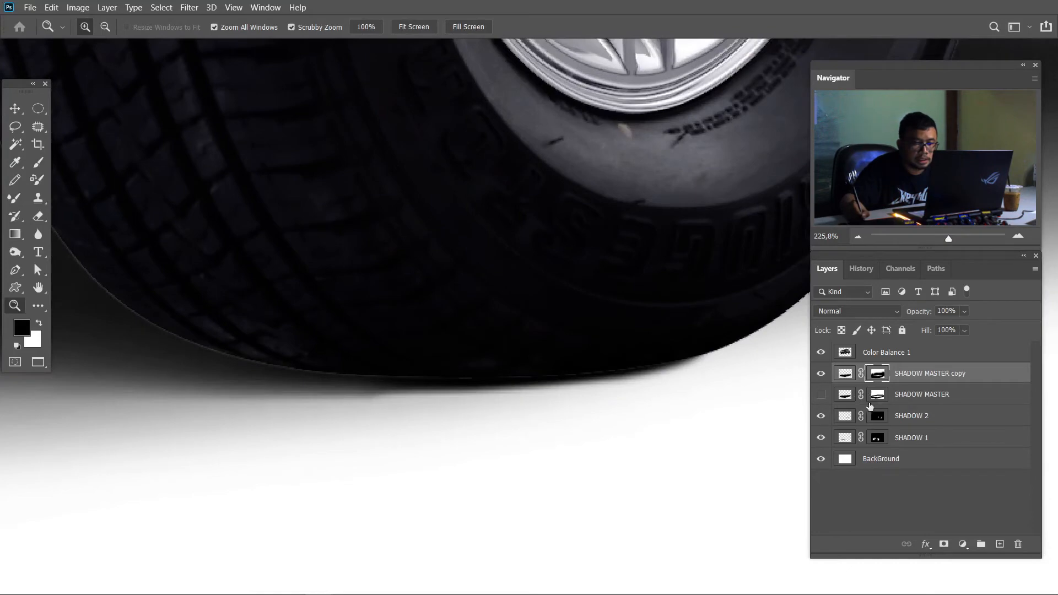
click(876, 437)
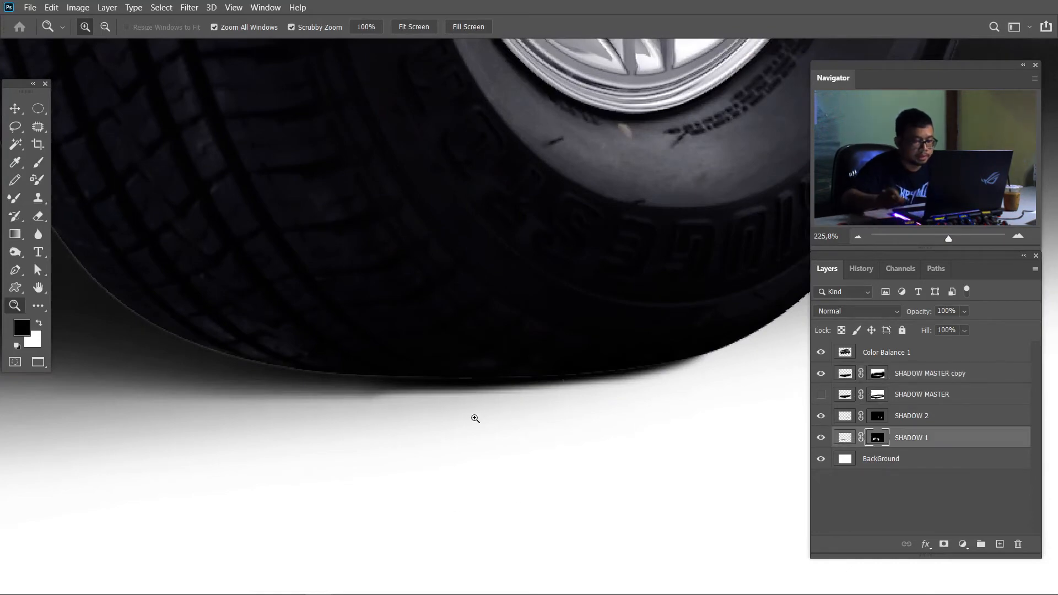
key(b)
key(ctrl+1)
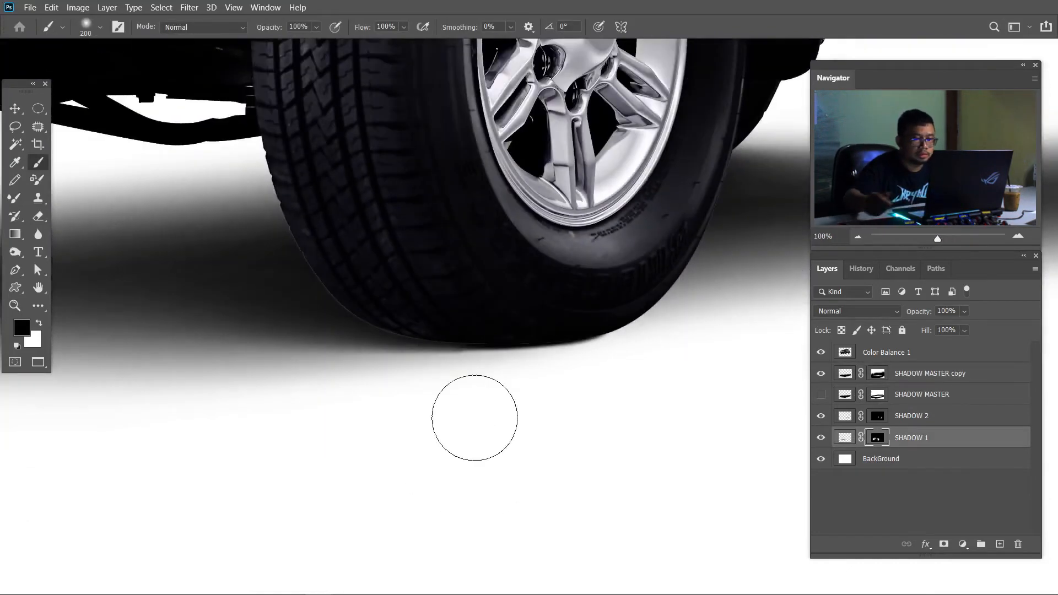
key(bracketleft)
key(bracketleft)
key(bracketleft)
key(bracketleft)
key(bracketleft)
key(bracketleft)
key(bracketleft)
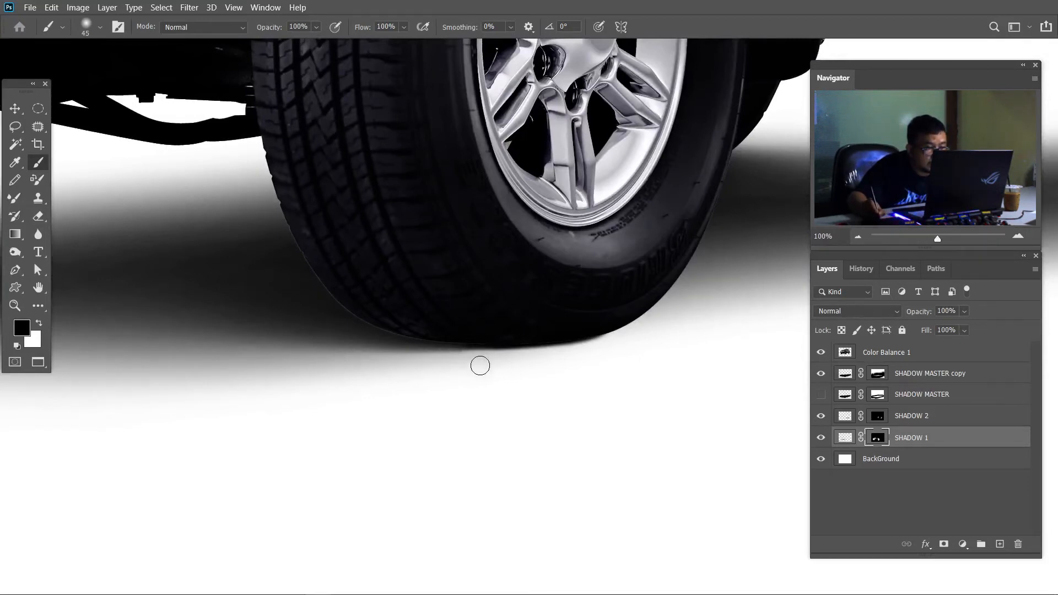
drag(509, 359, 368, 371)
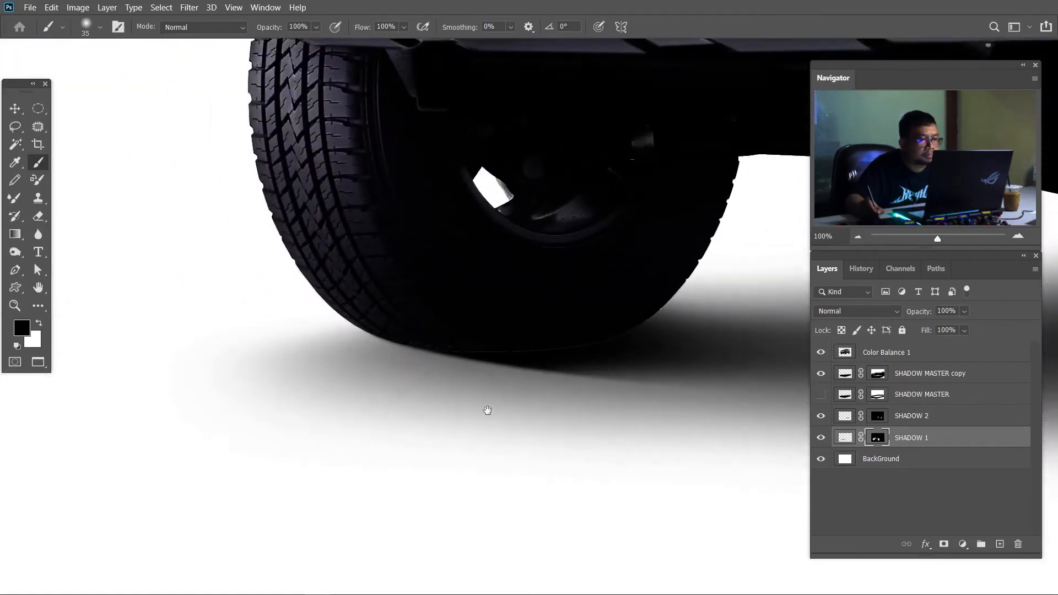
Step: Check the whole car's shadow and touch up the area below the near-side front tyre in black on SHADOW MASTER copy's mask
drag(487, 411, 347, 416)
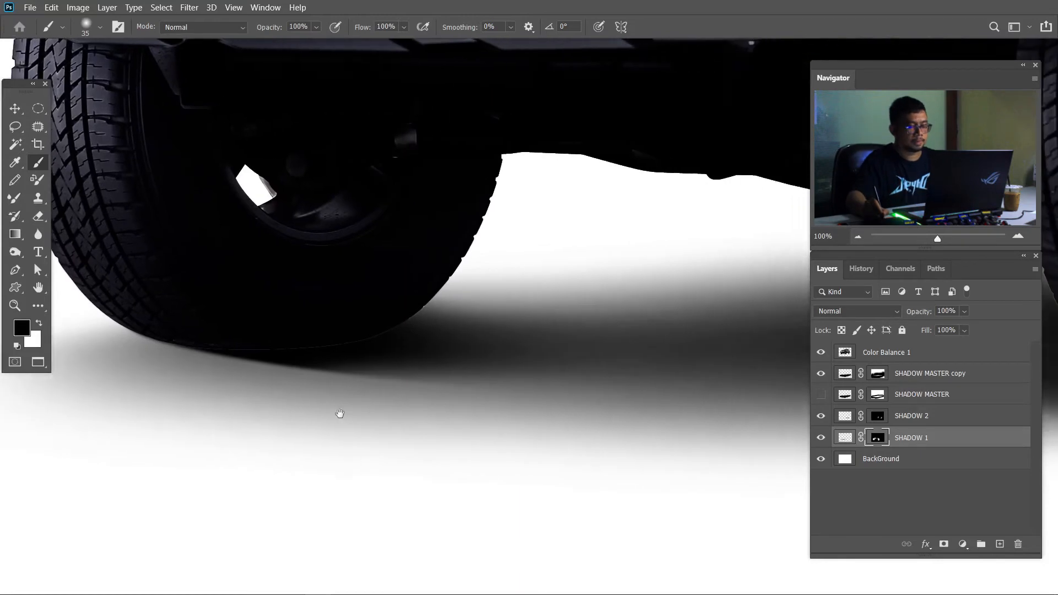
key(ctrl+0)
key(ctrl+minus)
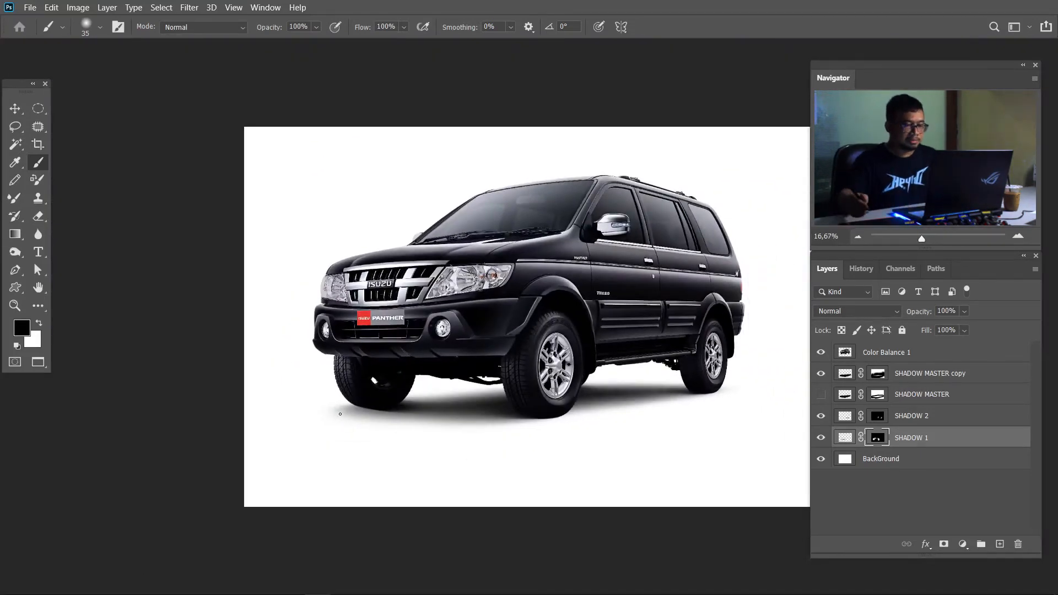
click(878, 374)
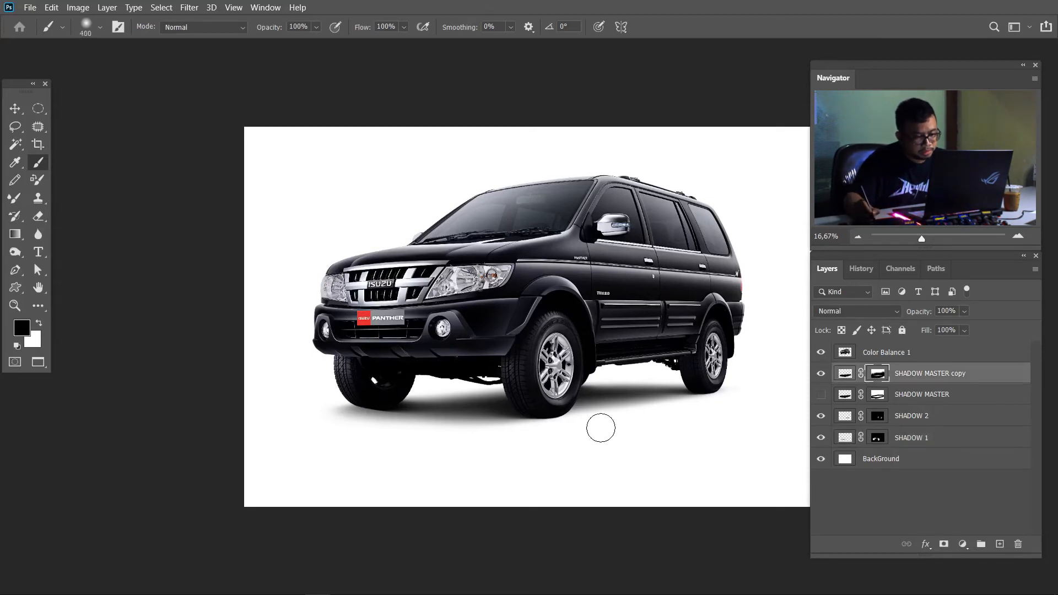
mouse_move(586, 448)
mouse_down()
mouse_move(682, 436)
mouse_move(581, 458)
mouse_up()
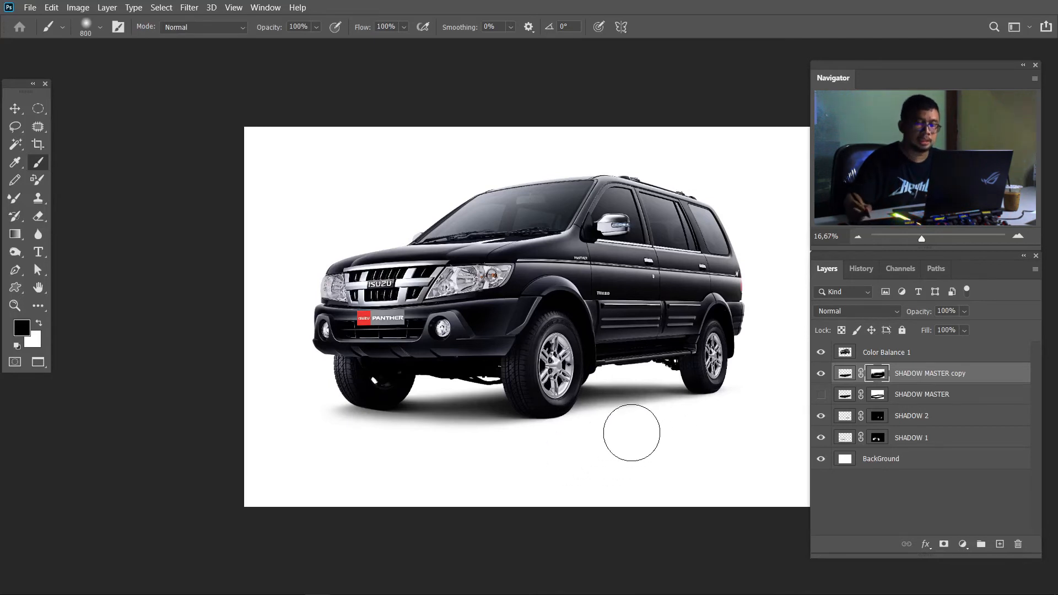